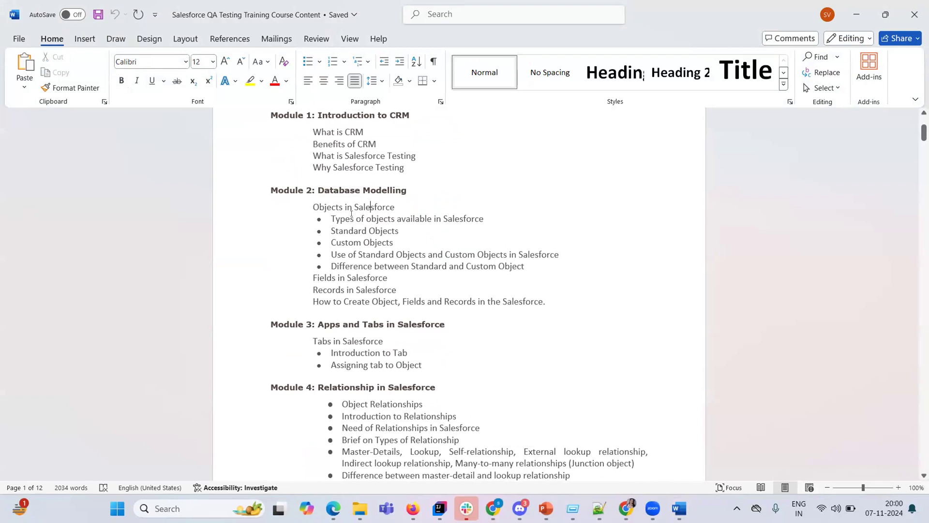
Read down the outline from Module 2's Objects topic to Module 5: Record Types/Page Layouts.
double_click(332, 207)
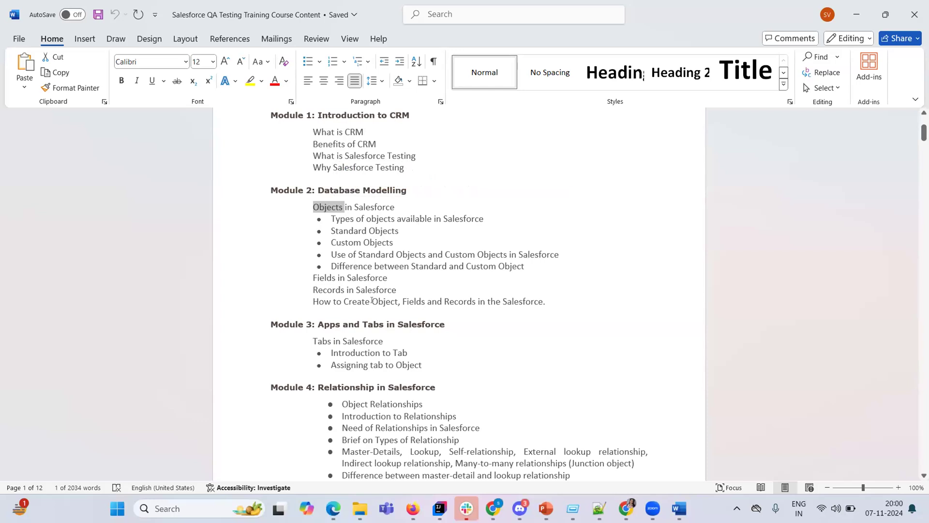
left_click(399, 285)
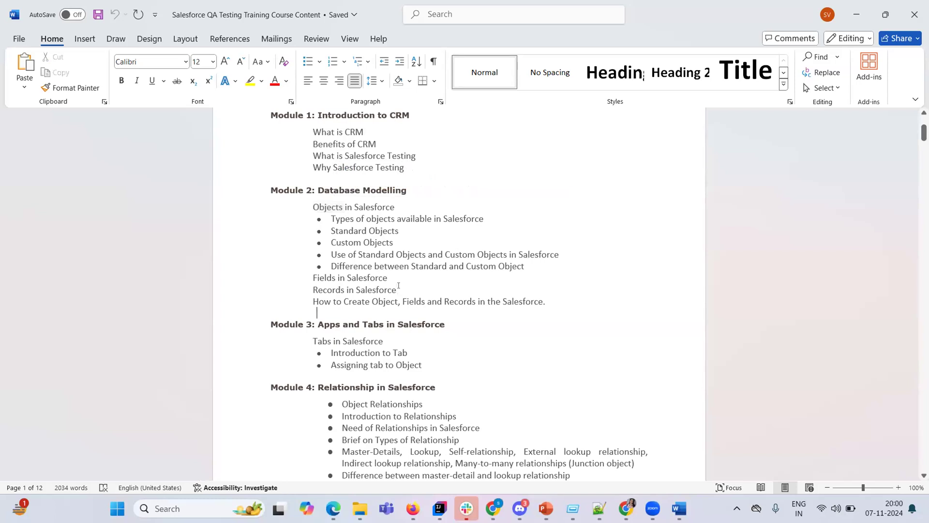
key("Down")
key("Down")
key("Down")
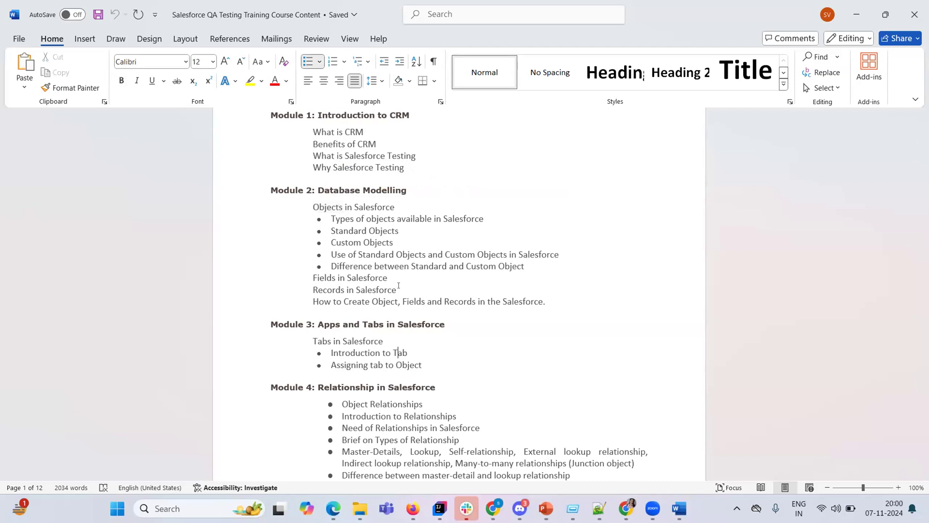
key("Down")
key("Down")
key("Down")
key("Down")
key("Down")
key("Down")
key("Down")
key("Down")
key("Down")
key("Down")
key("Down")
key("Down")
key("Down")
key("Down")
key("Down")
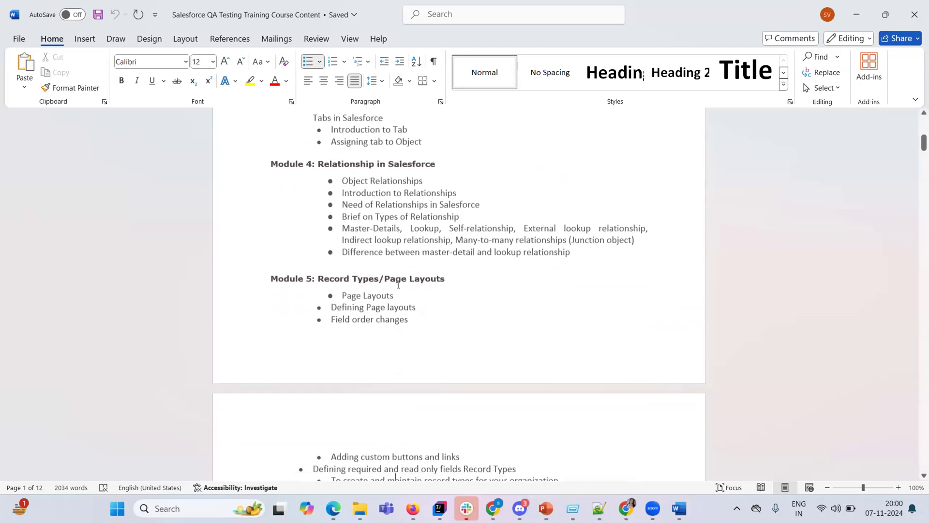
key("Down")
key("Down")
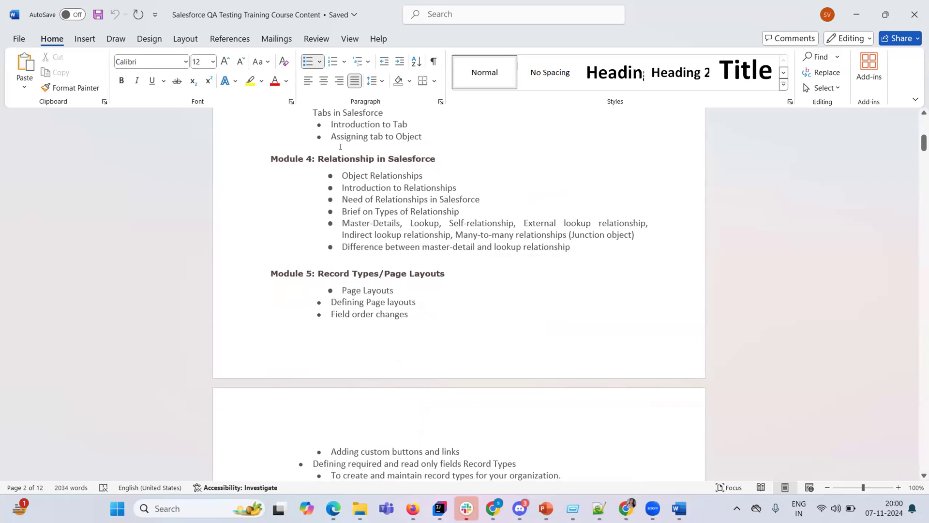
Move from Module 4's Introduction past 'Field order changes' into Module 6: SFDC Security Model.
double_click(368, 189)
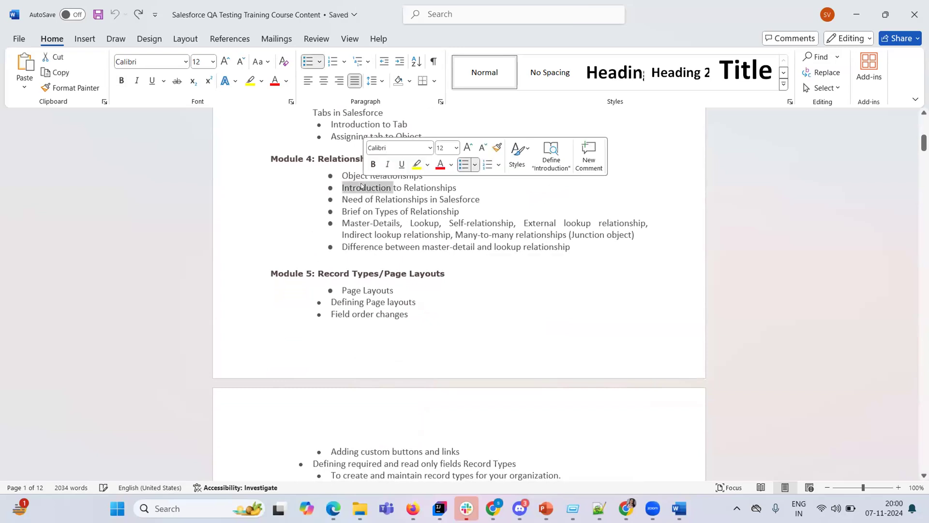
left_click(387, 223)
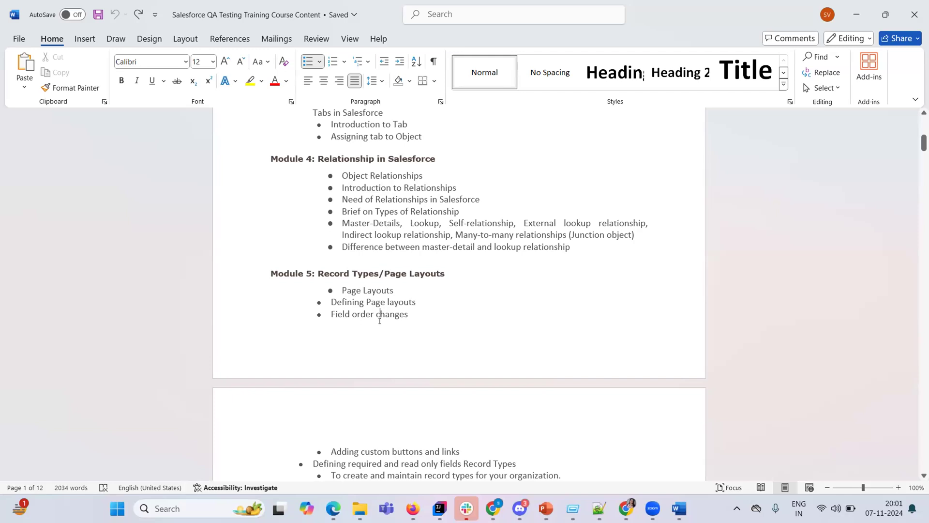
left_click(402, 330)
key("Down")
key("Down")
key("Down")
key("Down")
key("Down")
key("Down")
key("Down")
key("Down")
key("Down")
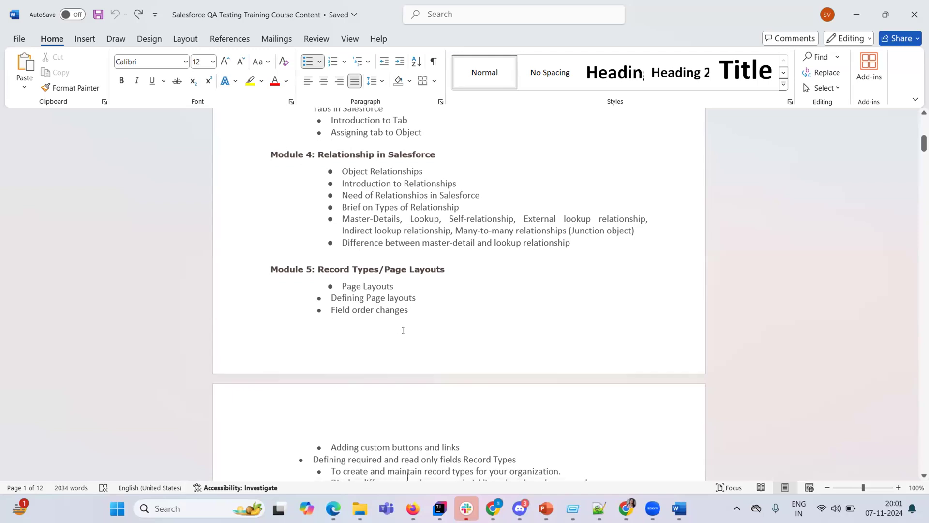
key("Down")
key("Down")
key("Down")
key("Down")
key("Down")
key("Down")
key("Down")
key("Down")
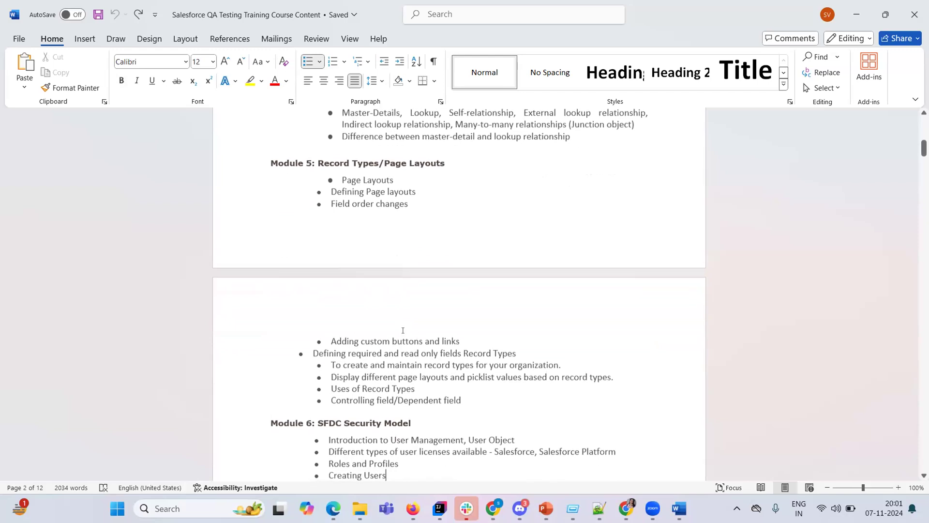
Advance to Module 7, select the slash in 'Controlling field/Dependent field', and mute system sound.
key("Down")
key("Down")
key("Down")
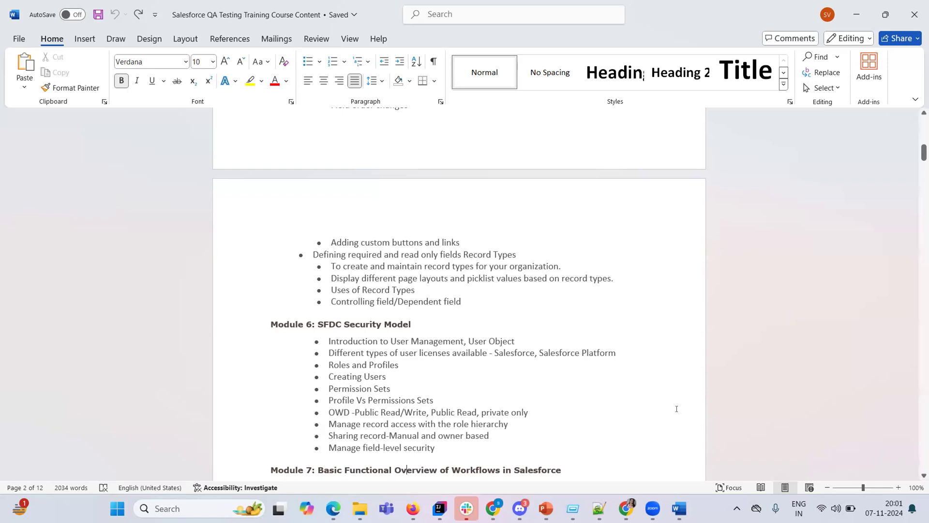
left_click(386, 305)
double_click(394, 302)
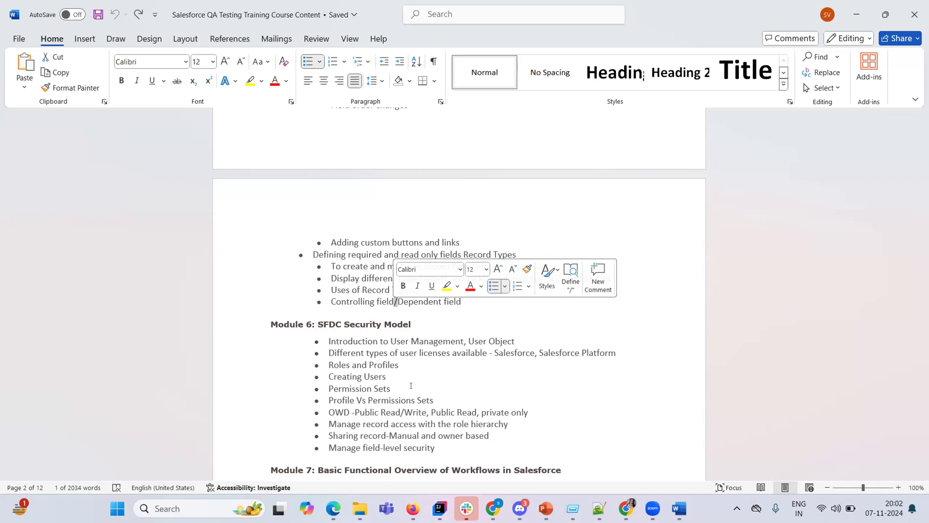
left_click(836, 508)
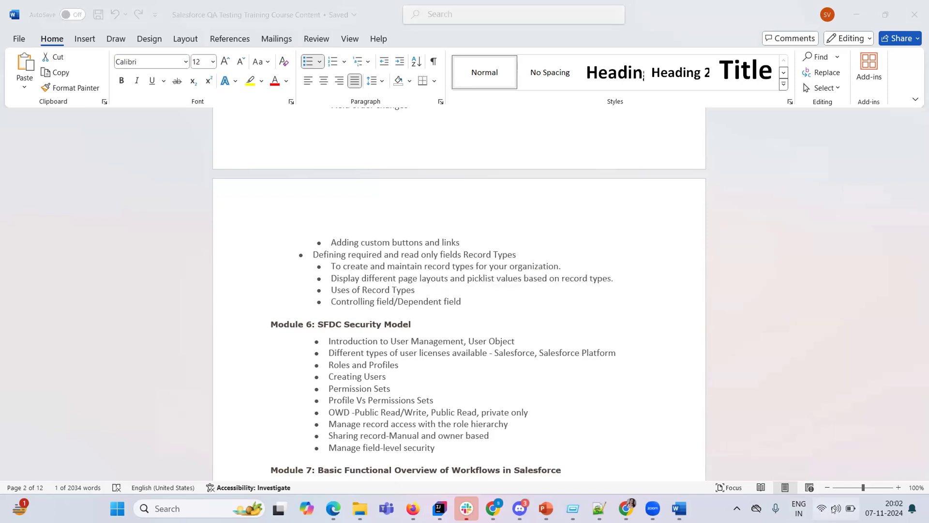
left_click(726, 432)
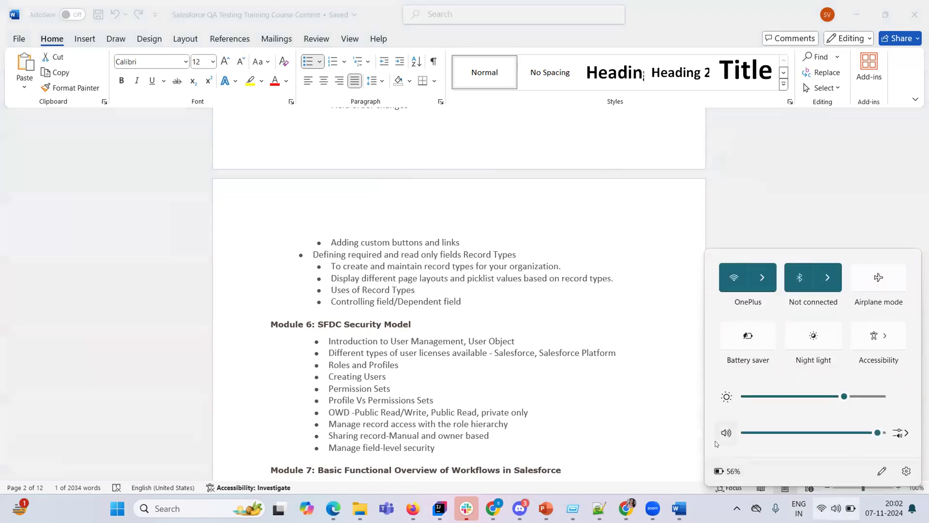
Unmute the system sound in Quick Settings and clear the slash selection in Word.
left_click(371, 19)
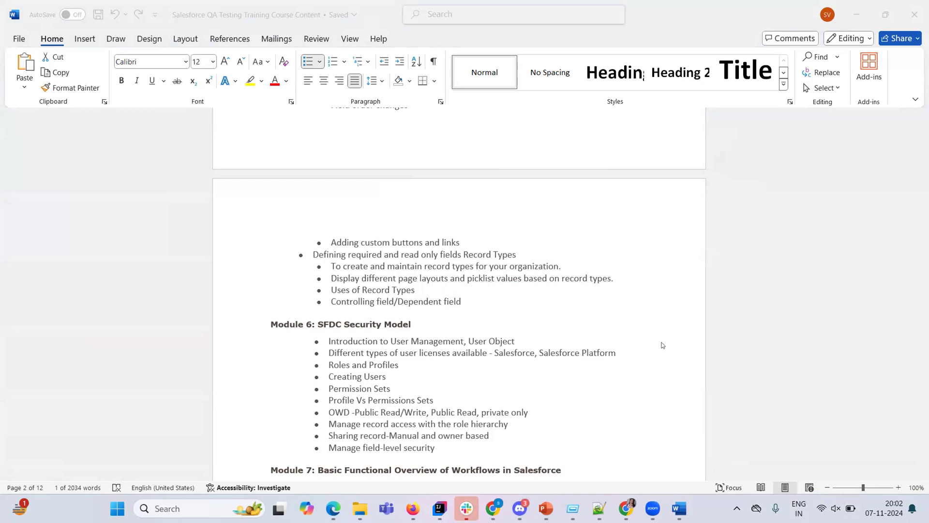
left_click(836, 508)
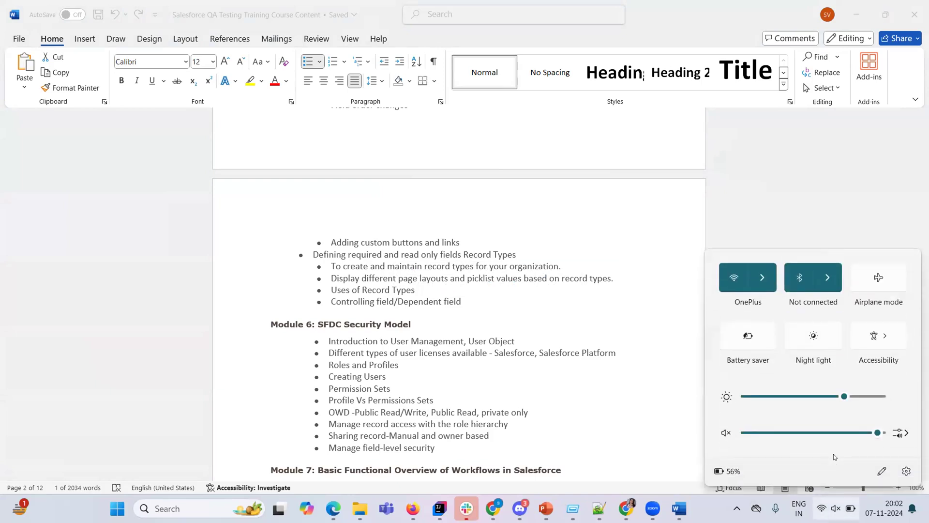
left_click(717, 436)
left_click(337, 25)
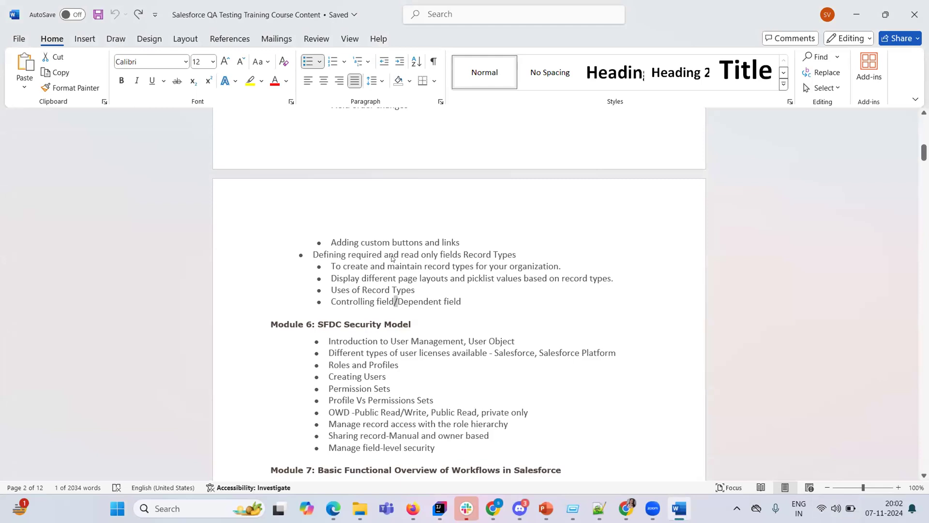
left_click(438, 284)
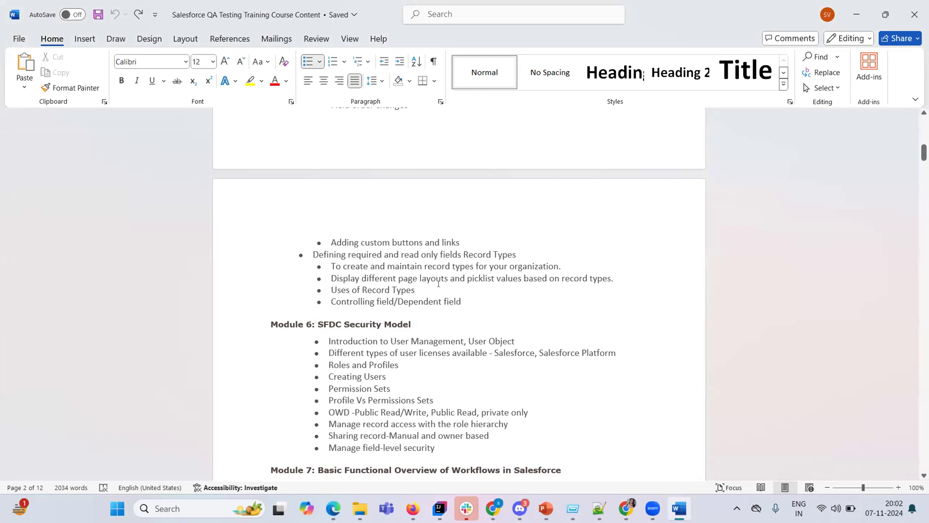
Move through the record types list down past Workflow Actions and Outbound Message.
left_click(484, 310)
left_click(392, 276)
scroll(364, 270, "up", 3)
key("Down")
key("Down")
key("Down")
key("Down")
key("Down")
key("Down")
key("Down")
key("Down")
key("Down")
key("Down")
key("Down")
key("Down")
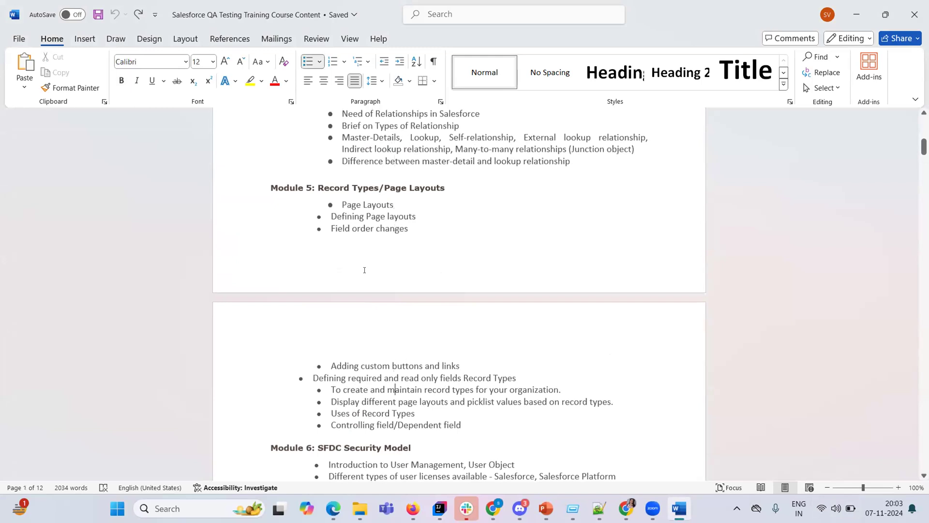
scroll(365, 269, "down", 1)
key("Down")
key("Down")
key("Down")
key("Down")
key("Down")
key("Down")
key("Down")
key("Down")
key("Down")
key("Down")
key("Down")
key("Down")
key("Down")
key("Down")
key("Down")
key("Down")
key("Down")
key("Down")
key("Down")
key("Down")
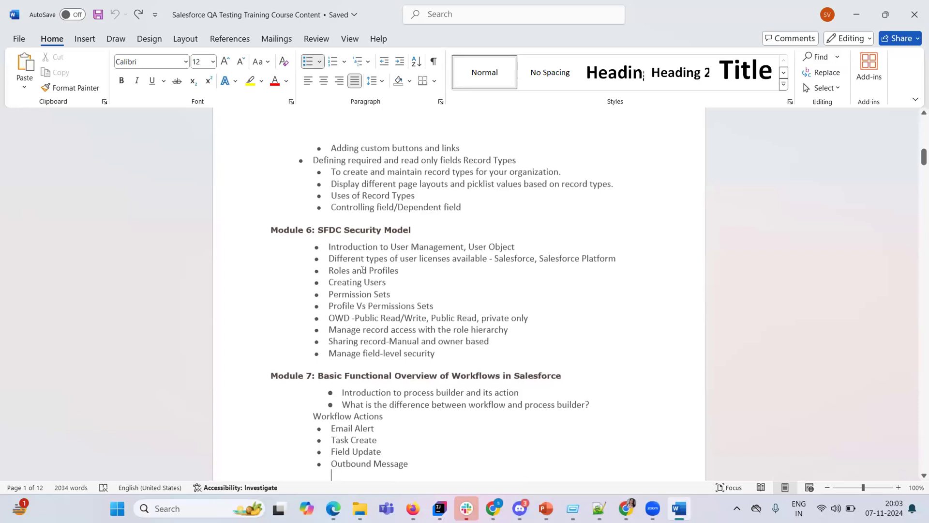
key("Down")
Select 'Security' and 'OWD' in Module 6, then continue down to the Module 8 heading.
double_click(351, 228)
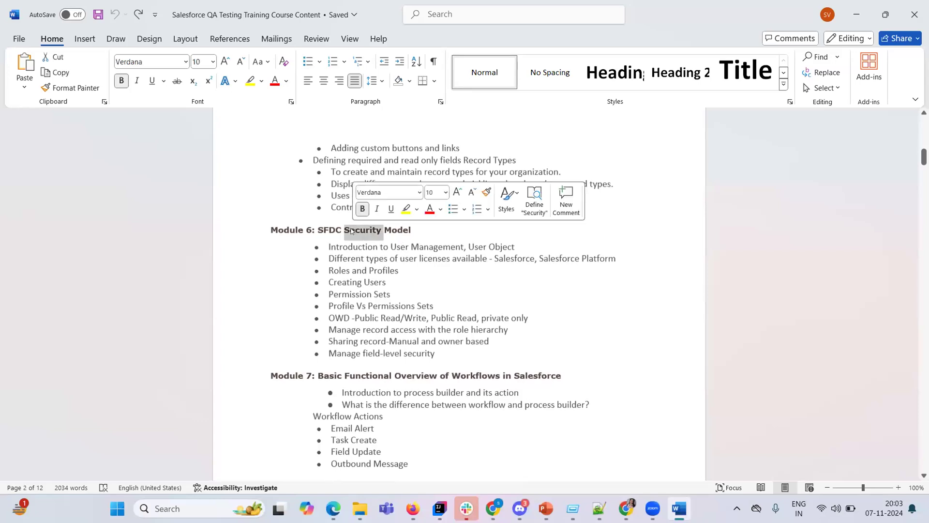
key("Down")
key("Down")
key("Down")
key("Down")
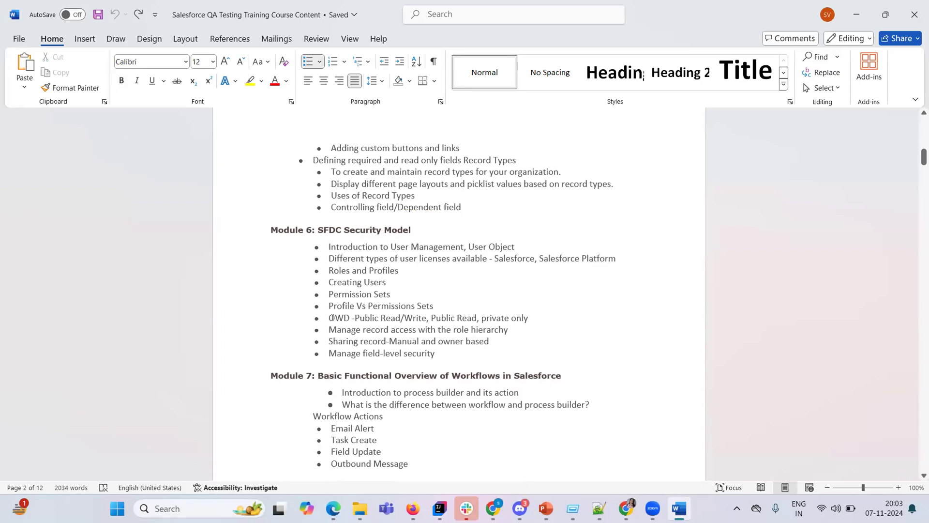
double_click(332, 318)
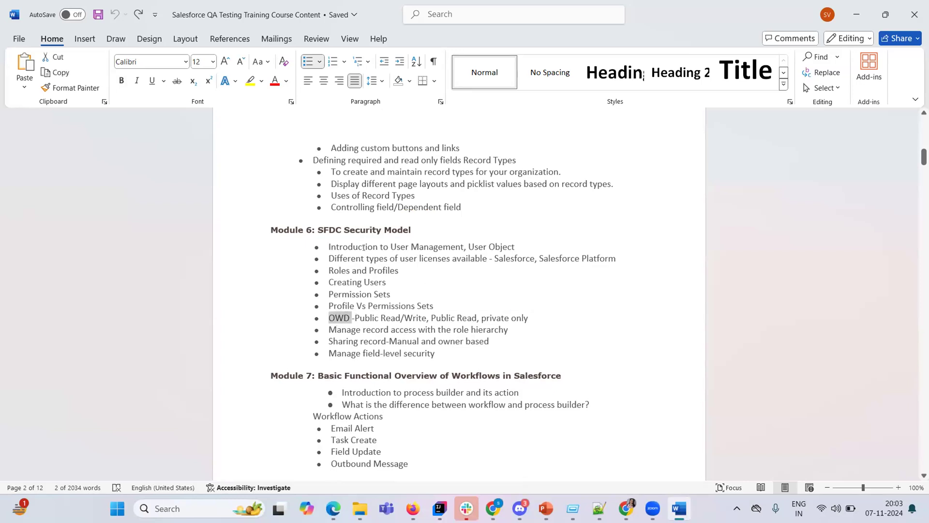
left_click(407, 368)
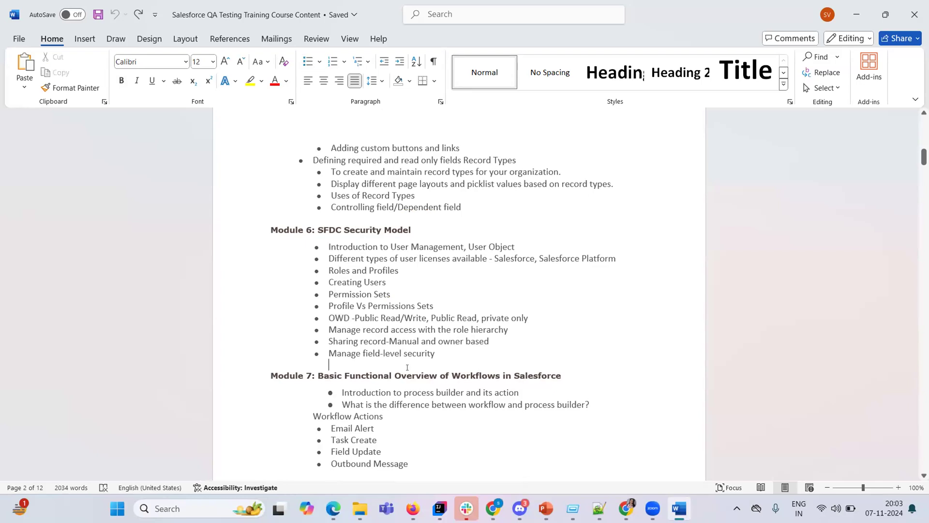
key("Down")
key("Down")
key("Down")
key("Down")
key("Down")
key("Down")
key("Down")
key("Down")
key("Down")
key("Down")
key("Down")
key("Down")
key("Down")
key("Down")
key("Down")
key("Down")
key("Down")
key("Down")
key("Down")
key("Down")
key("Down")
key("Down")
key("Down")
key("Down")
key("Down")
key("Down")
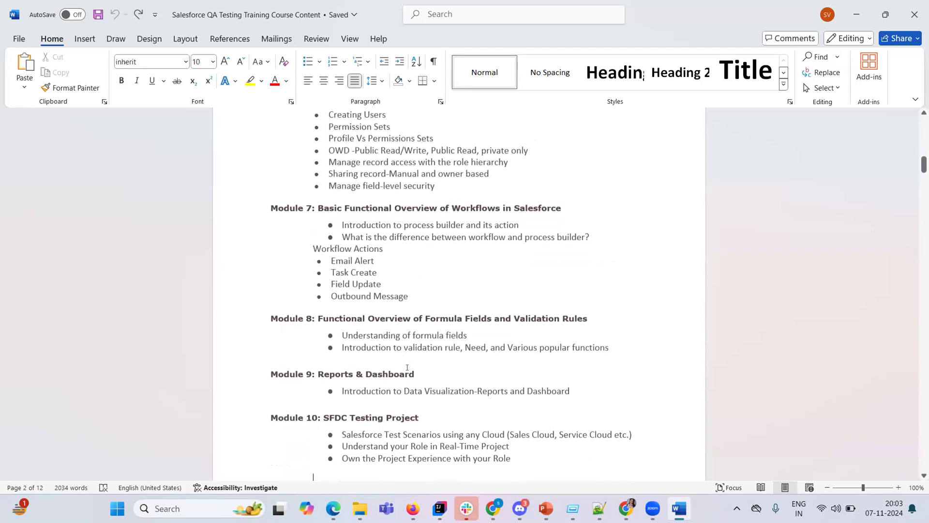
Move back up through Modules 6–8 and select 'Validation' in the Module 8 heading.
key("Up")
key("Up")
key("Up")
key("Up")
key("Up")
key("Up")
key("Up")
key("Up")
key("Up")
key("Up")
key("Up")
key("Up")
key("Up")
key("Up")
key("Up")
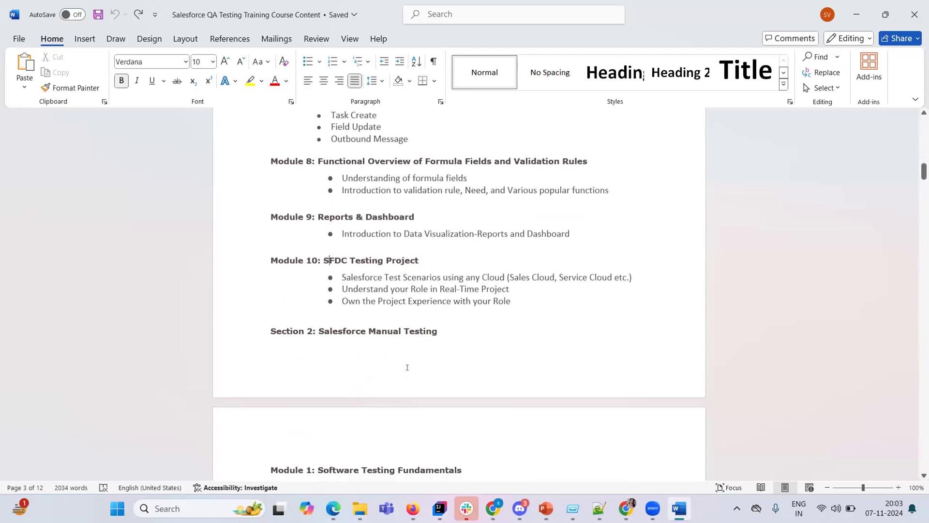
key("Up")
key("Up")
key("Up")
key("Up")
key("Up")
key("Up")
key("Up")
key("Up")
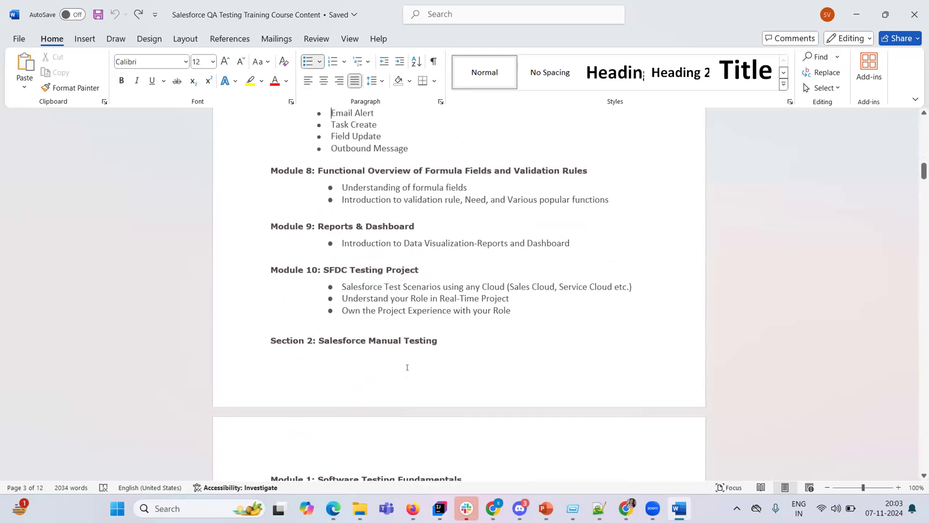
key("Up")
key("Up")
key("Up")
key("Up")
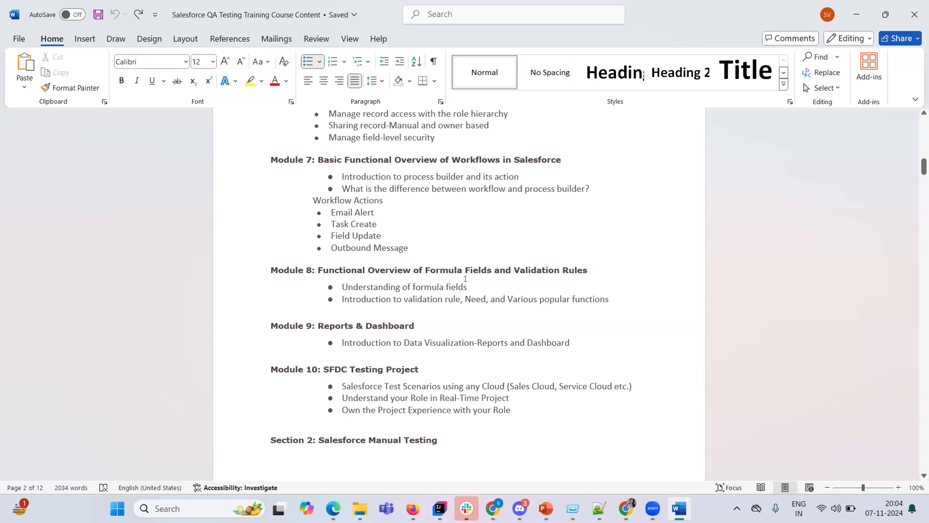
double_click(446, 260)
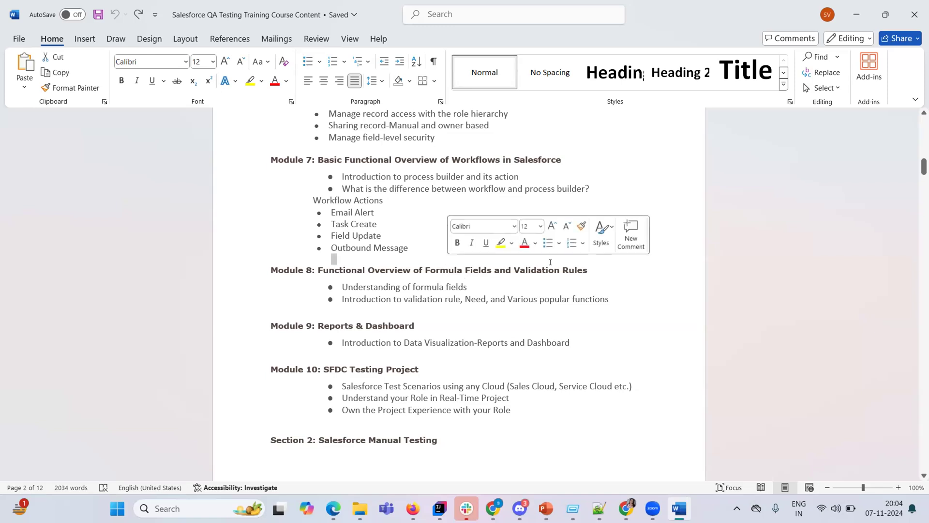
double_click(536, 270)
left_click(471, 269)
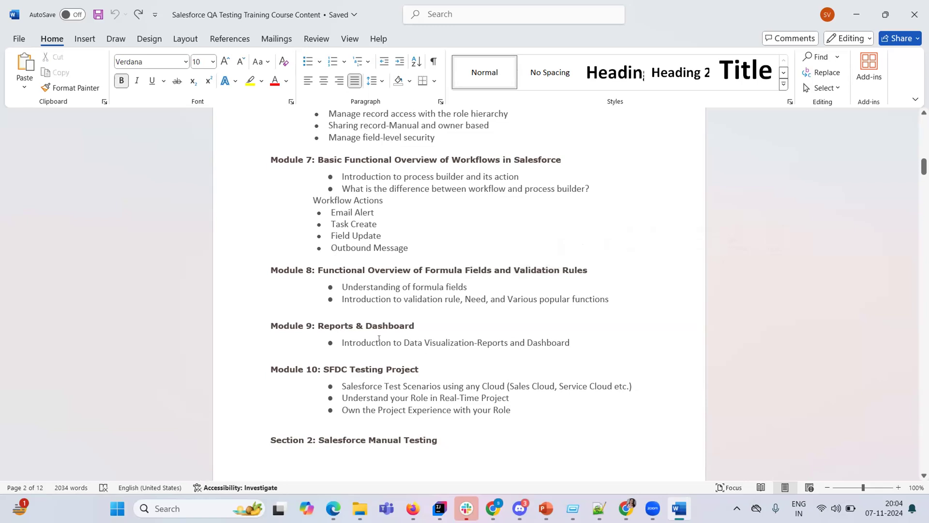
Select 'Reports' and 'Dashboard' in Module 9 and 'Testing' in Module 10, reaching Section 2.
double_click(345, 325)
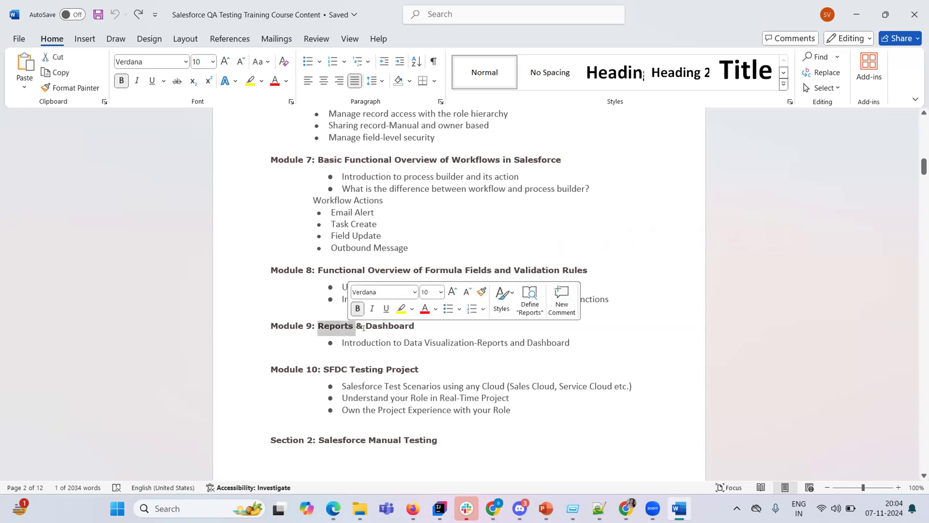
double_click(390, 326)
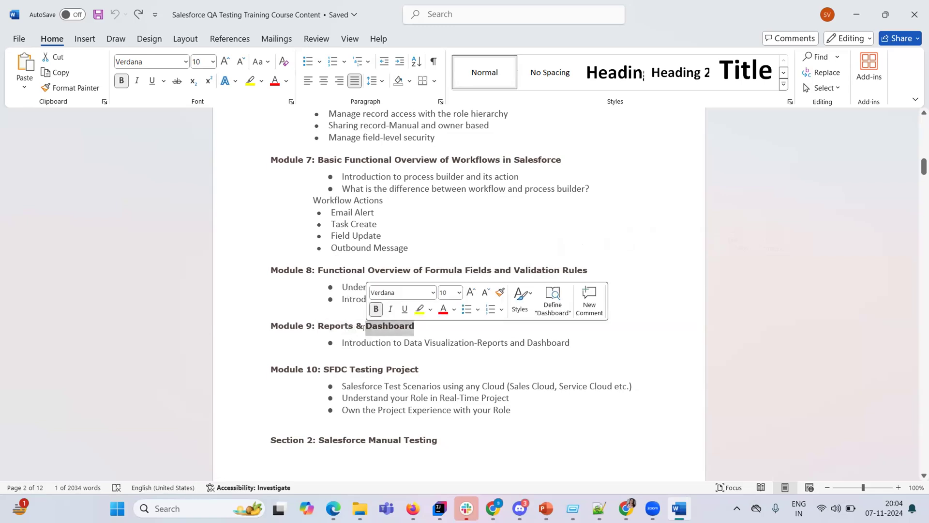
double_click(336, 326)
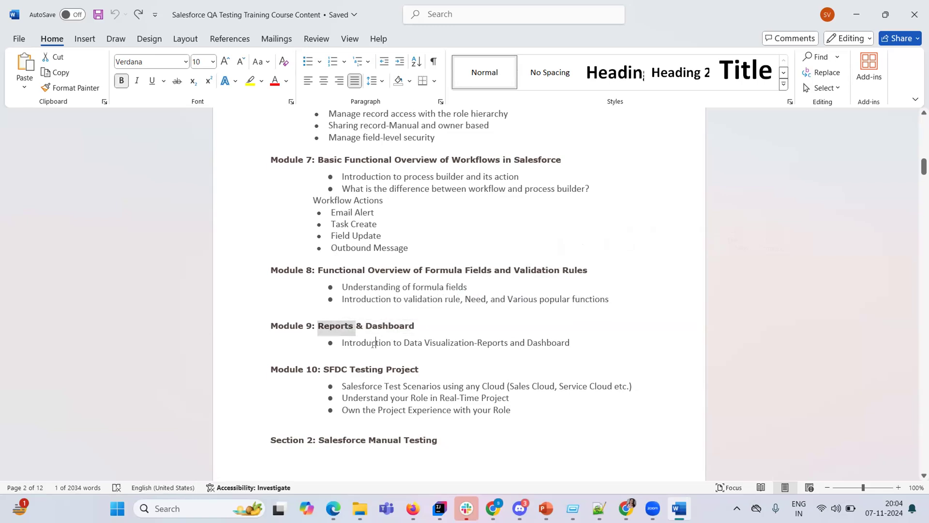
left_click(372, 343)
key("Down")
key("Down")
key("Down")
key("Down")
key("Down")
key("Down")
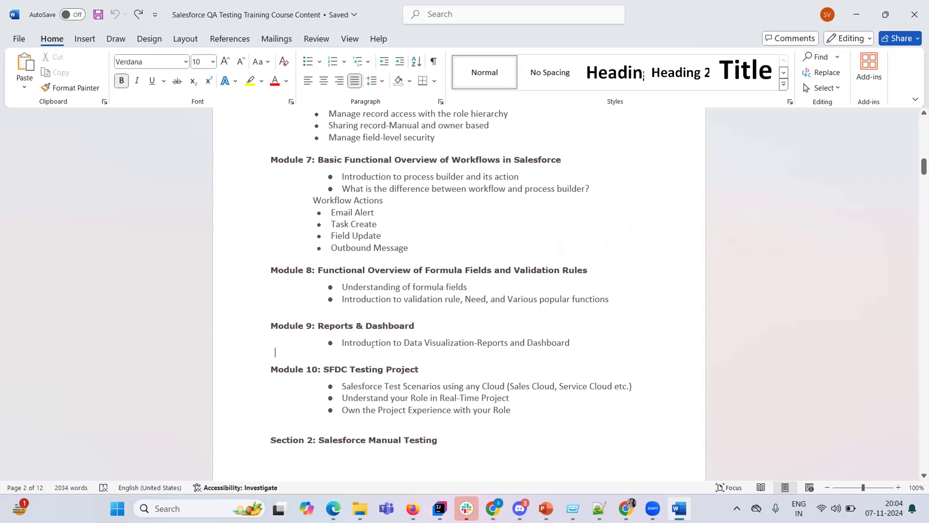
key("Down")
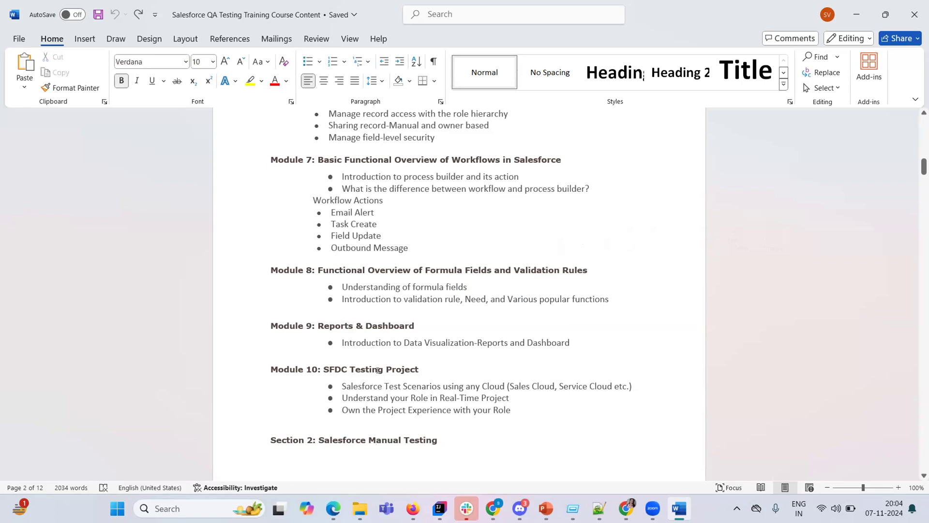
double_click(378, 370)
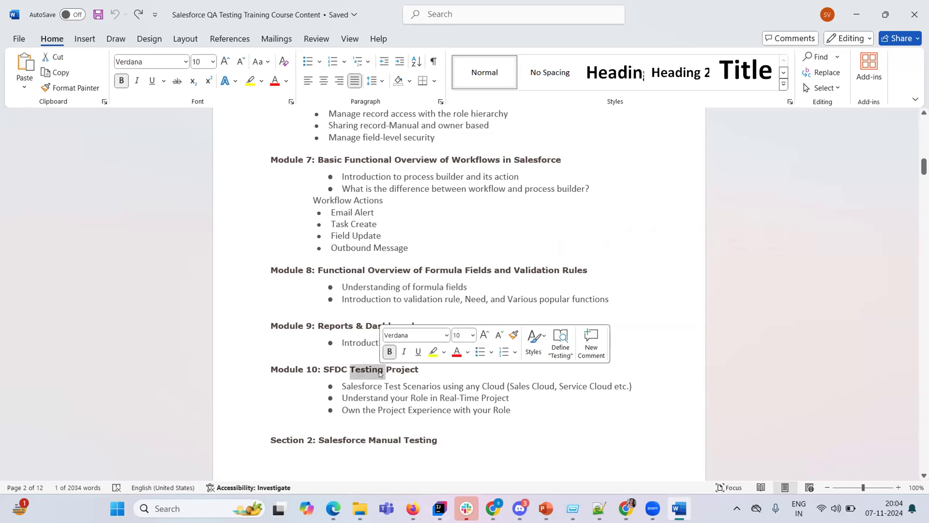
left_click(452, 439)
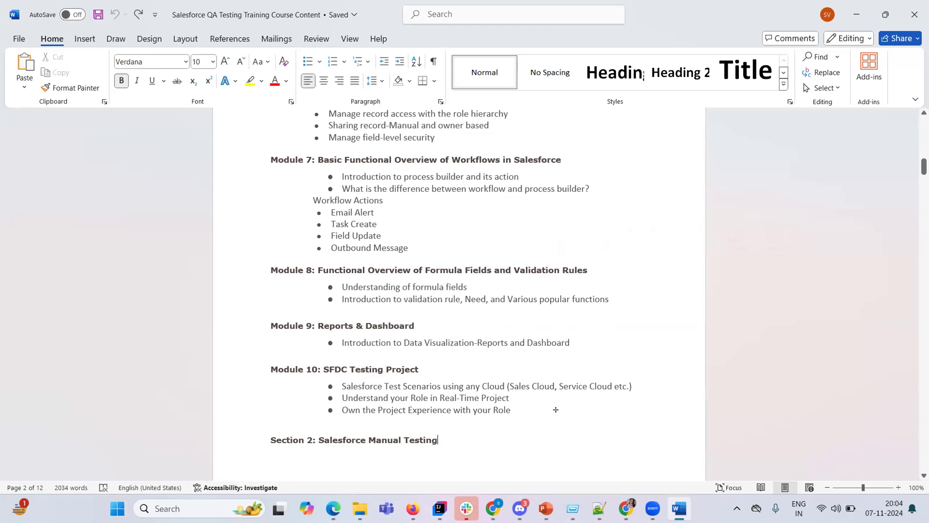
left_click(371, 410)
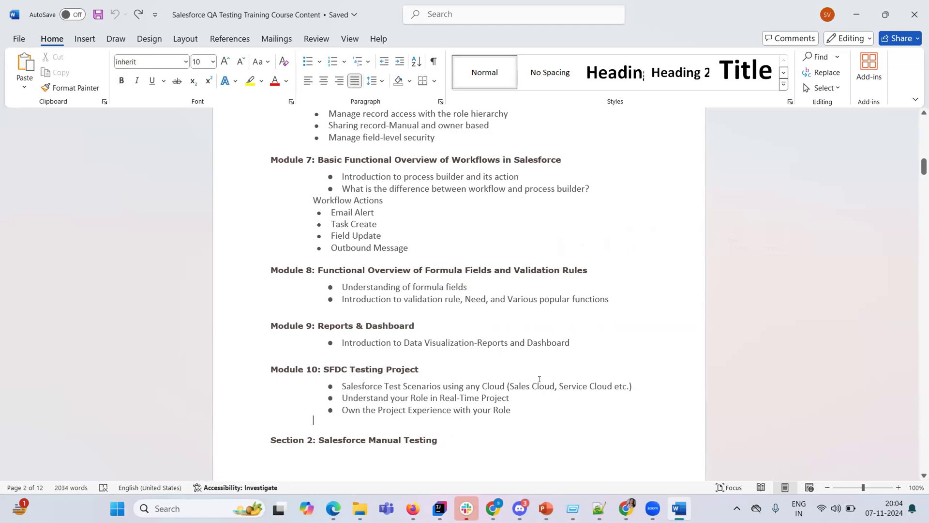
left_click(478, 430)
Read through Section 2's Modules 1–5, from Quality Assurance and SDLC/STLC down to White Box Testing.
key("Down")
key("Down")
key("Down")
key("Down")
key("Down")
key("Down")
key("Down")
key("Down")
key("Down")
key("Down")
key("Down")
key("Down")
key("Down")
key("Down")
key("Down")
key("Down")
key("Down")
key("Down")
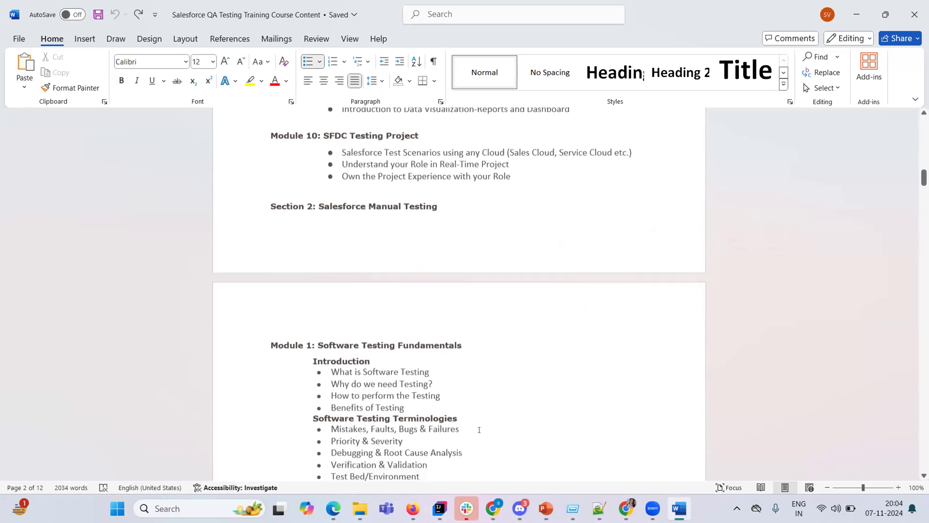
key("Down")
key("Down")
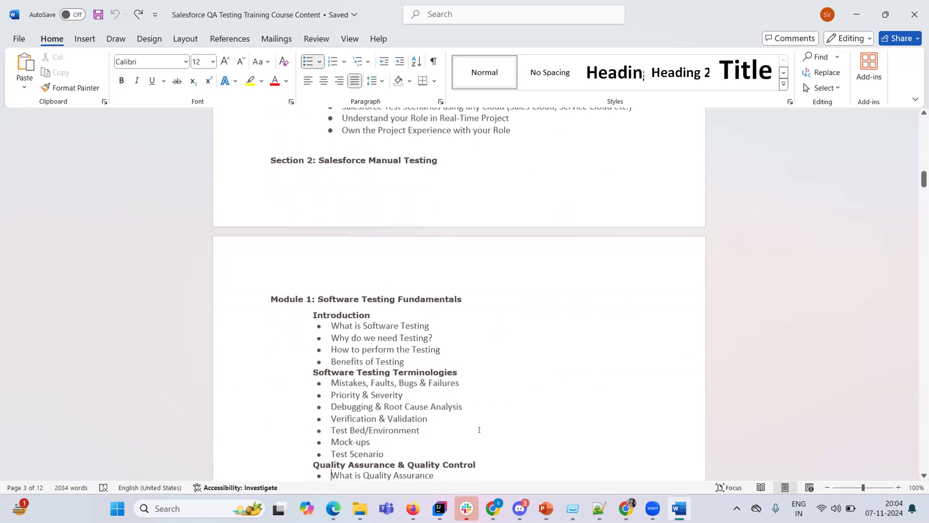
key("Down")
key("Down")
key("Down")
key("Down")
key("Down")
key("Down")
key("Down")
key("Down")
key("Down")
key("Down")
key("Down")
key("Down")
key("Down")
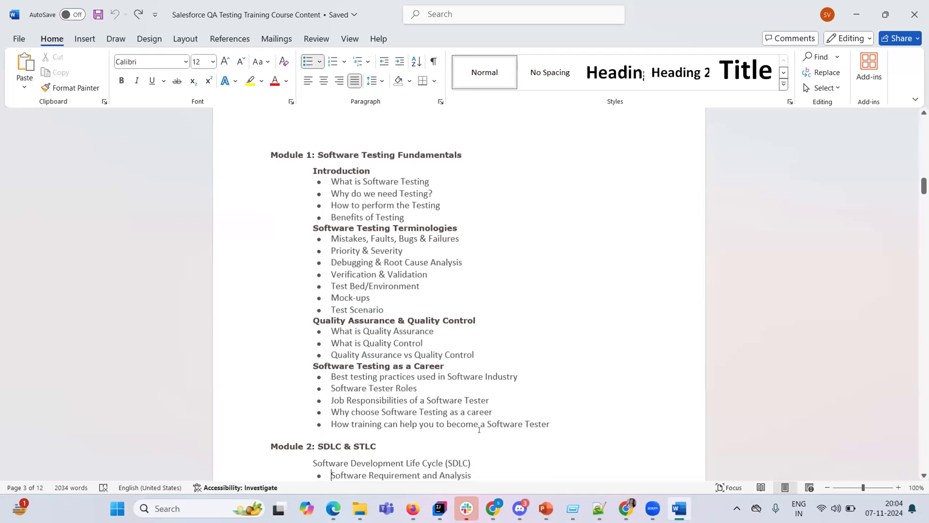
key("Down")
key("Down")
key("Down")
key("Down")
key("Down")
key("Down")
key("Down")
key("Down")
key("Down")
key("Down")
key("Down")
key("Down")
key("Down")
key("Down")
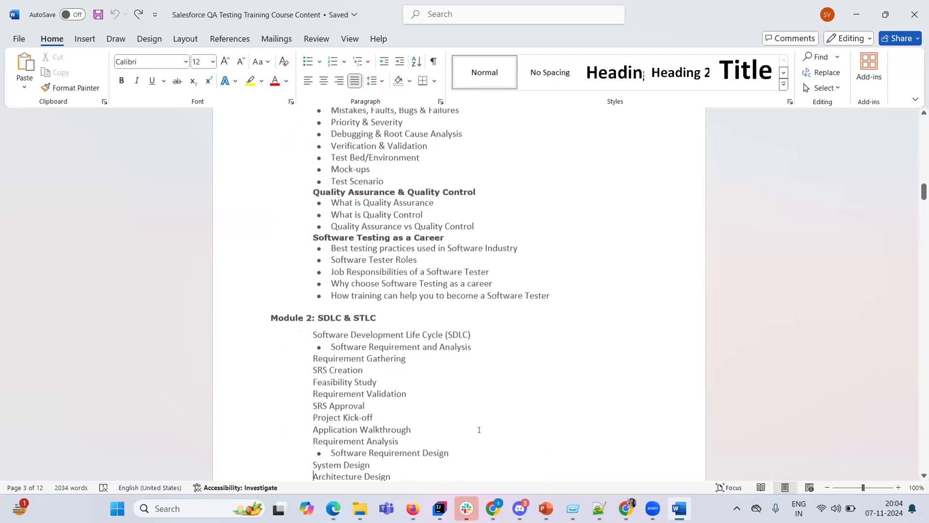
key("Down")
key("Down")
key("Down")
key("Down")
key("Down")
key("Down")
key("Down")
key("Down")
key("Down")
key("Down")
key("Down")
key("Down")
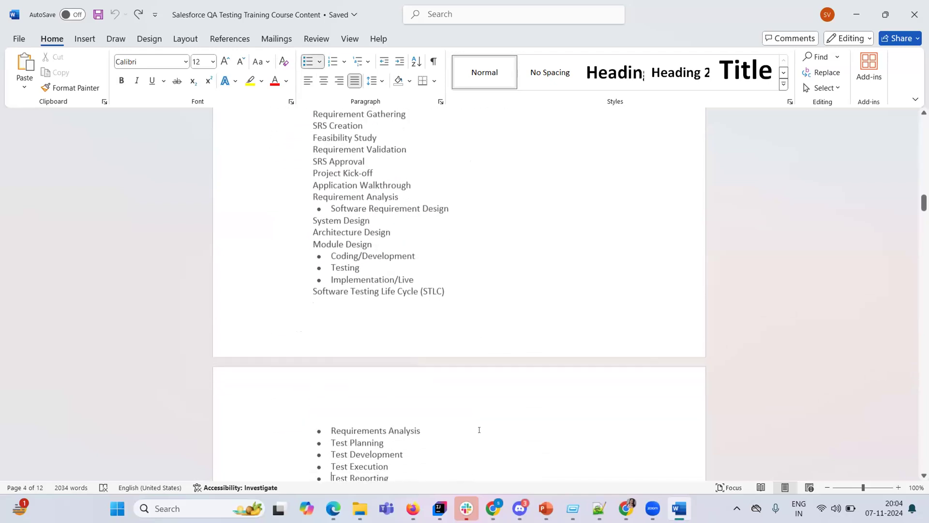
key("Down")
key("Down")
key("Down")
key("Down")
key("Down")
key("Down")
key("Down")
key("Down")
key("Down")
key("Down")
key("Down")
key("Down")
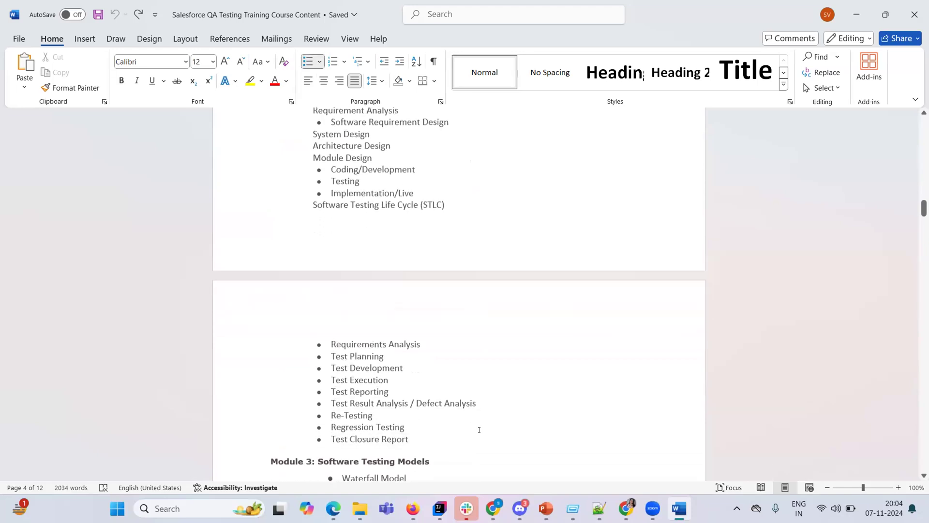
key("Down")
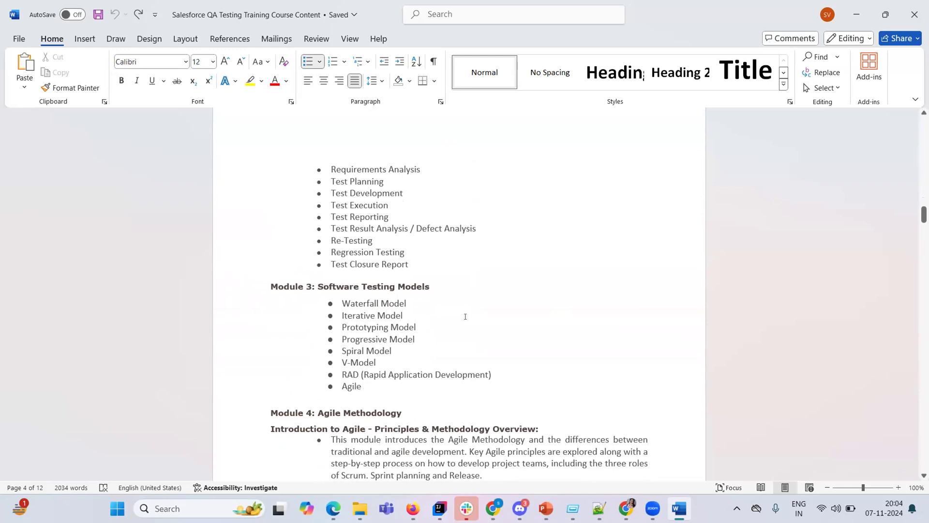
key("Down")
key("Down")
key("Down")
key("Down")
key("Down")
key("Down")
key("Down")
key("Down")
key("Down")
key("Down")
key("Down")
key("Down")
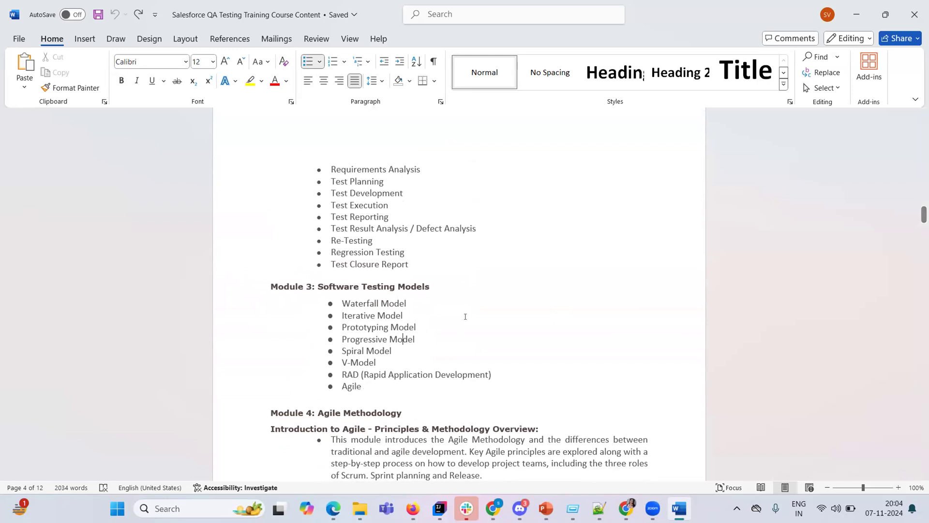
key("Down")
key("Down")
key("Down")
key("Down")
key("Down")
key("Down")
key("Down")
key("Down")
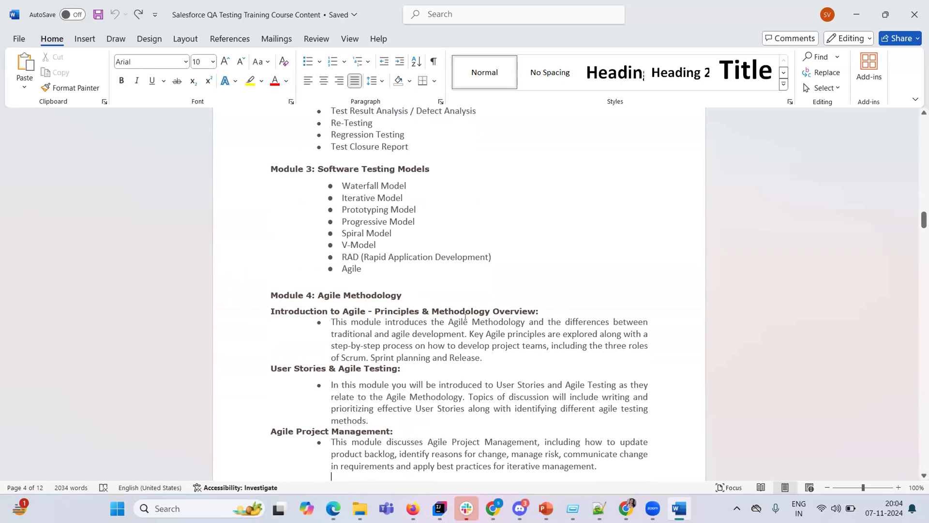
key("Down")
key("Down")
key("Down")
key("Down")
key("Down")
key("Down")
key("Down")
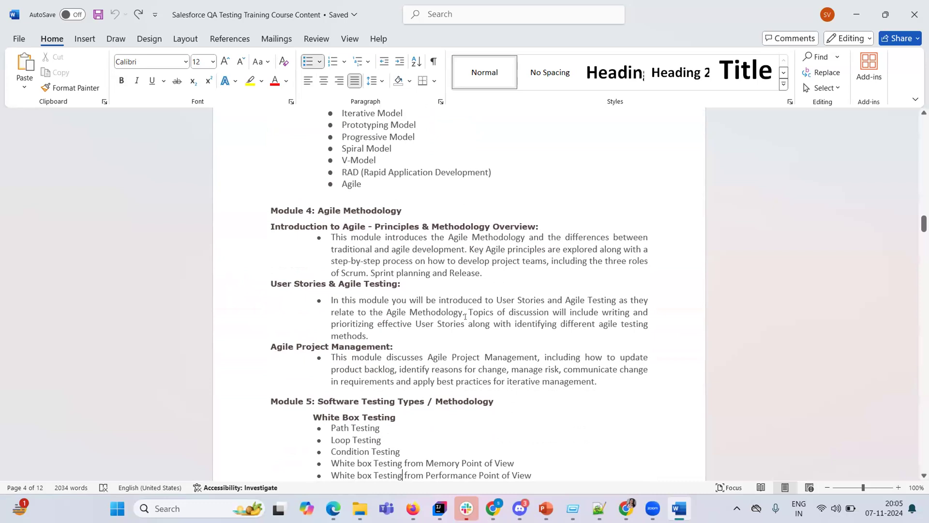
Step through Grey Box, Black Box and Exploratory Testing to Performance Testing, then open Run with Win+R.
key("Down")
key("Down")
key("Down")
key("Down")
key("Down")
key("Down")
key("Down")
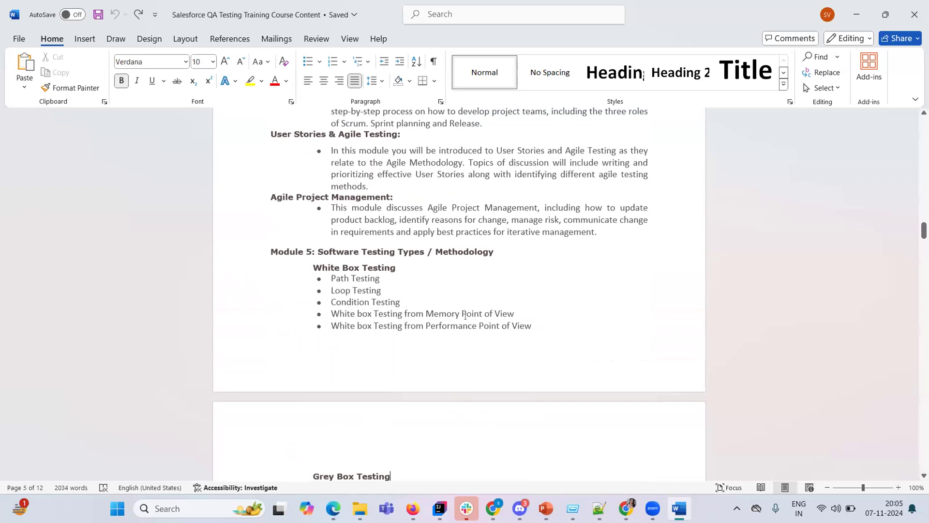
scroll(465, 316, "down", 5)
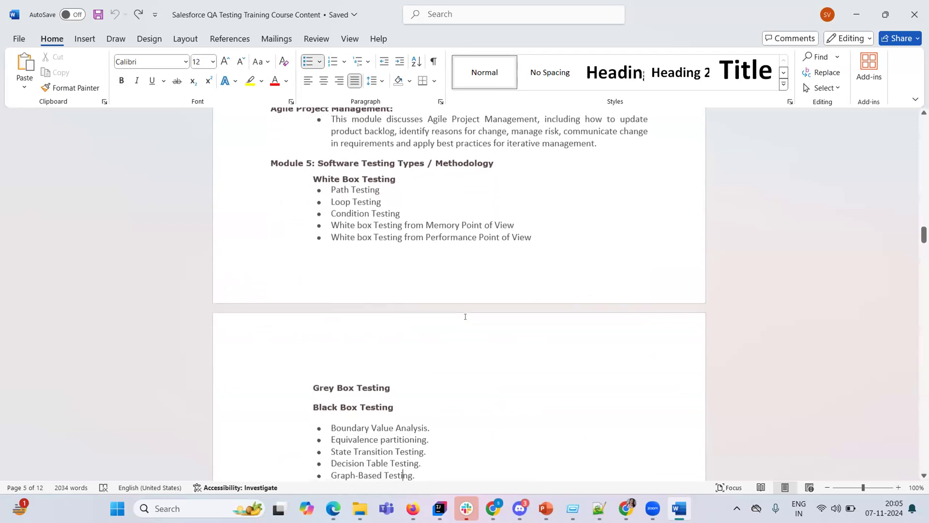
key("Down")
key("Down")
key("Down")
key("Down")
key("Down")
key("Down")
key("Down")
key("Down")
key("Down")
key("Down")
key("Down")
key("Down")
key("Down")
key("Down")
key("Down")
key("Down")
key("Down")
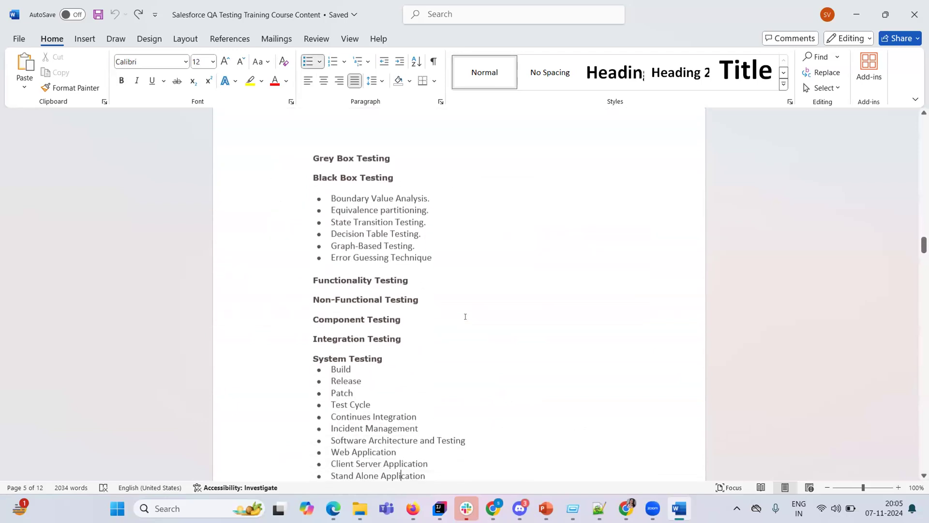
key("Down")
key("Down")
key("Down")
key("Down")
key("Down")
key("Down")
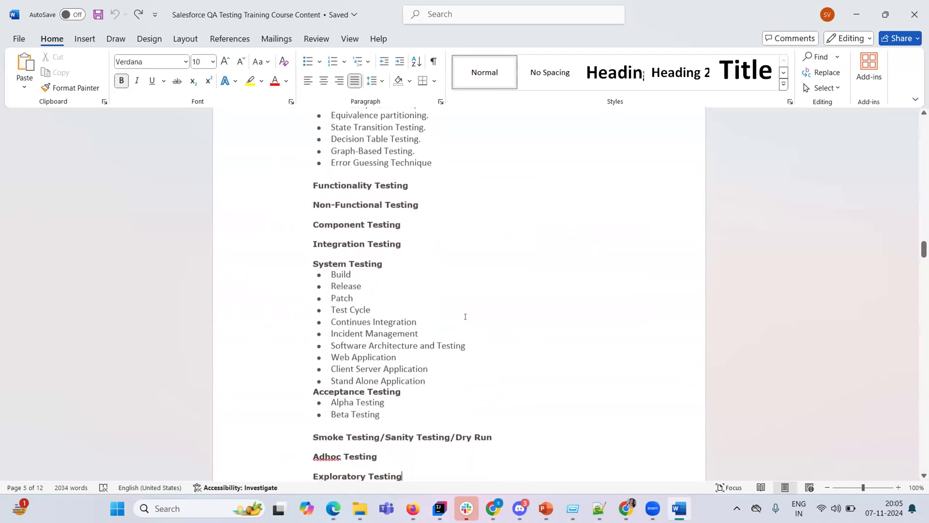
key("Down")
key("Down")
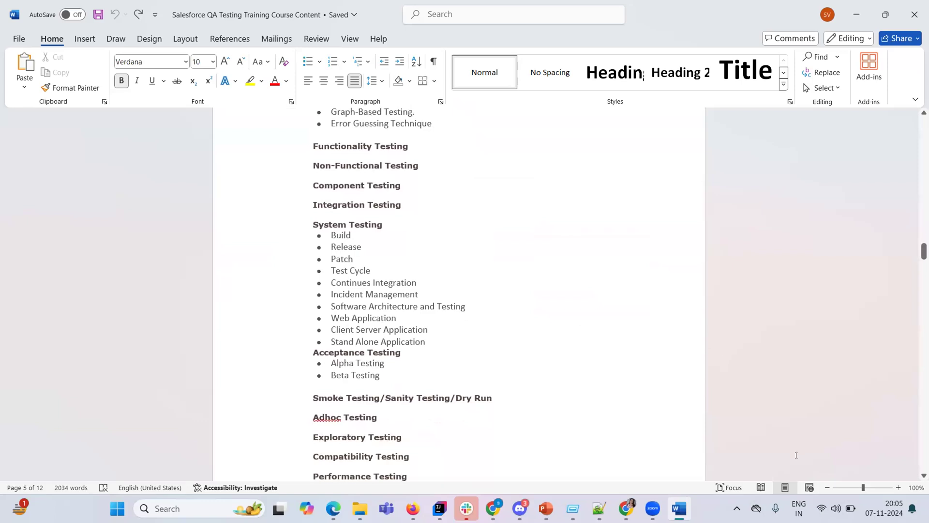
key("super+space")
key("super+r")
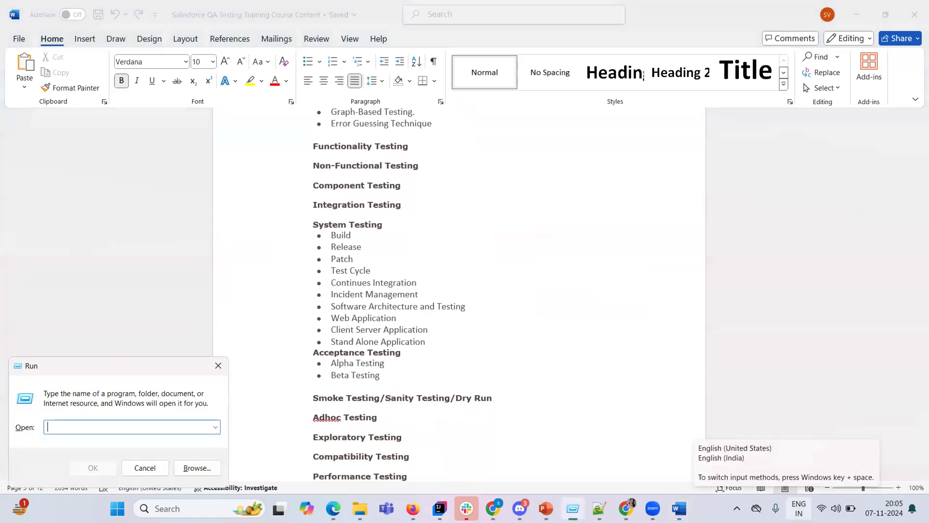
Clear the Notepad++ note and enter 1000 on the first line.
left_click(600, 508)
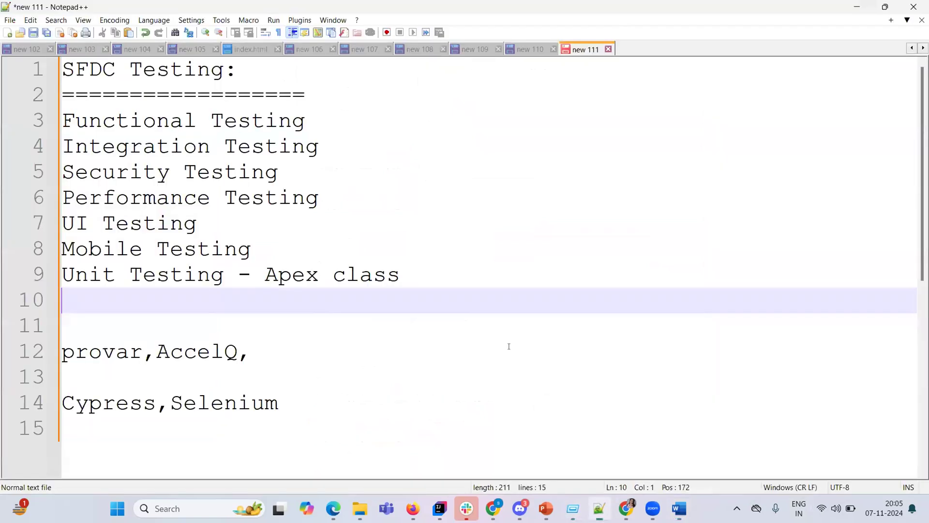
left_click(509, 346)
key("ctrl+a")
key("Delete")
type("PI")
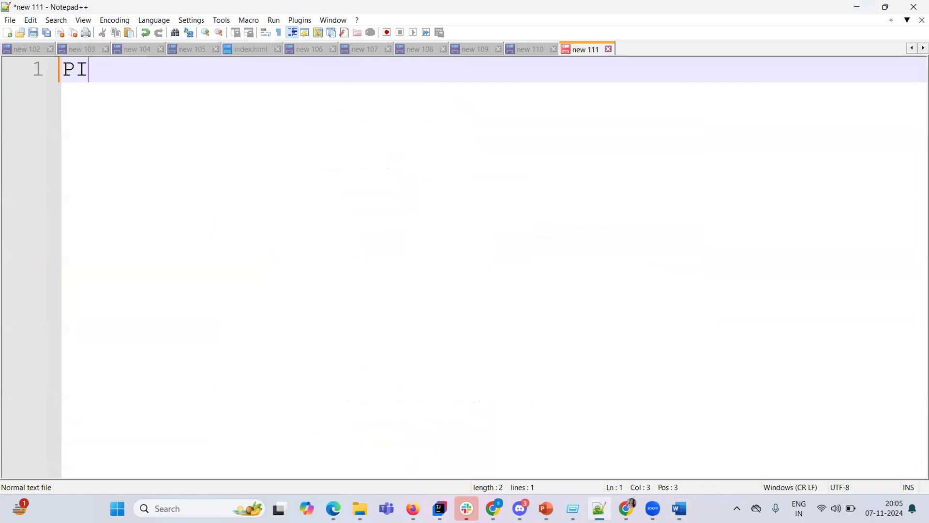
type("-")
key("BackSpace")
key("BackSpace")
key("BackSpace")
type("10000")
key("BackSpace")
key("Return")
key("Return")
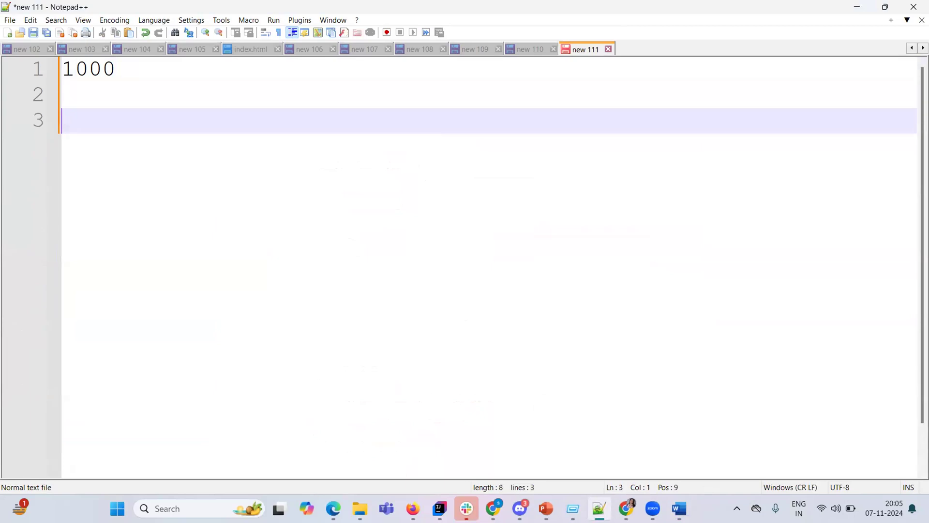
Add 'PI-250-' on line 3 below the 1000 entry.
double_click(88, 58)
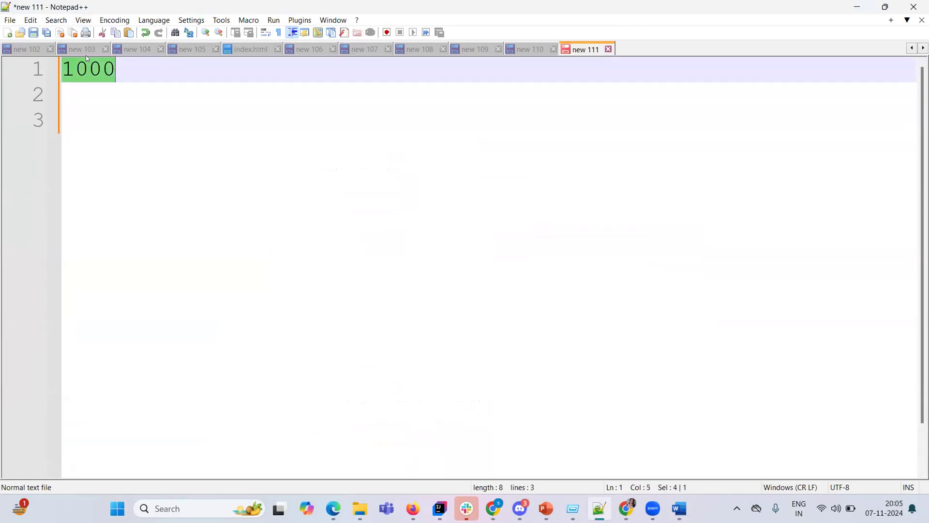
left_click(122, 70)
key("Return")
key("Return")
type("PI")
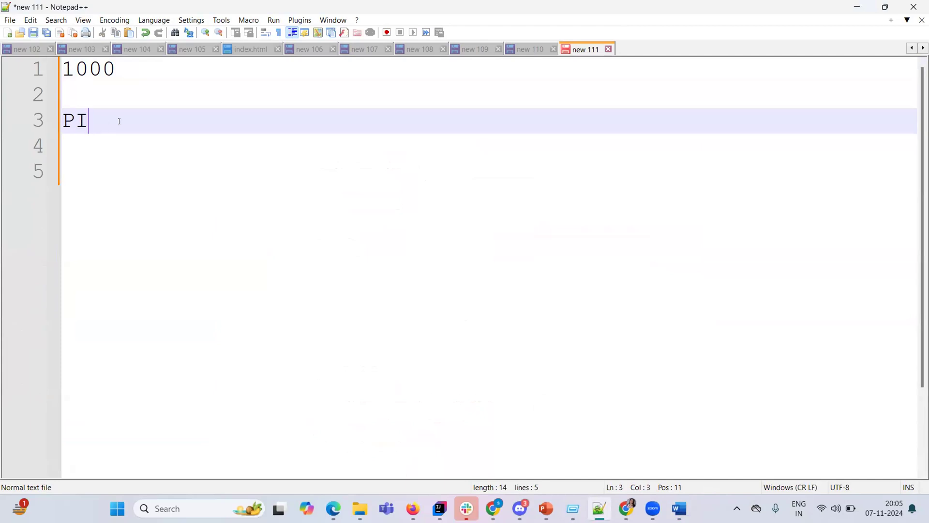
type("-250")
double_click(78, 120)
key("End")
type("-")
Add several blank lines below the PI-250- line.
double_click(75, 120)
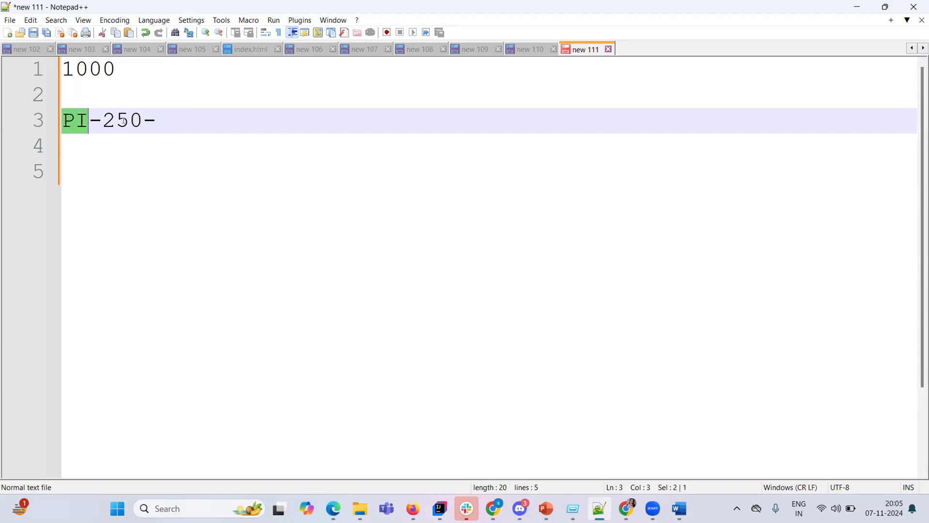
left_click(198, 115)
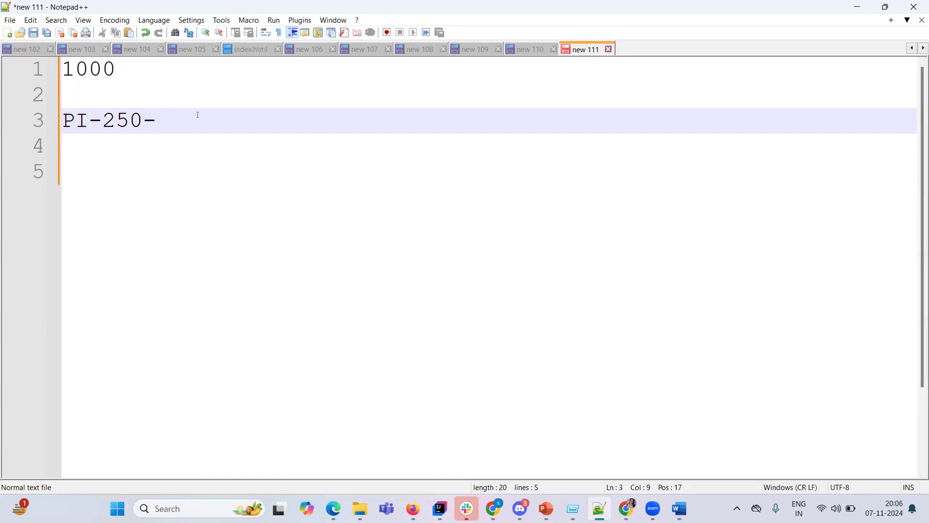
key("Return")
key("Return")
left_click(174, 118)
key("Return")
key("Return")
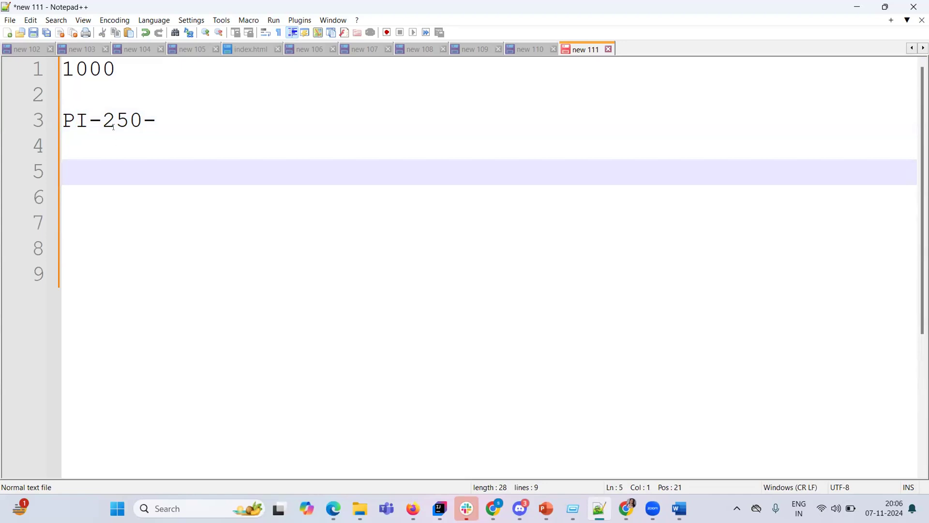
left_click(116, 142)
Type '2 to 3 Weeks' on line 5, fixing a typo along the way.
double_click(127, 121)
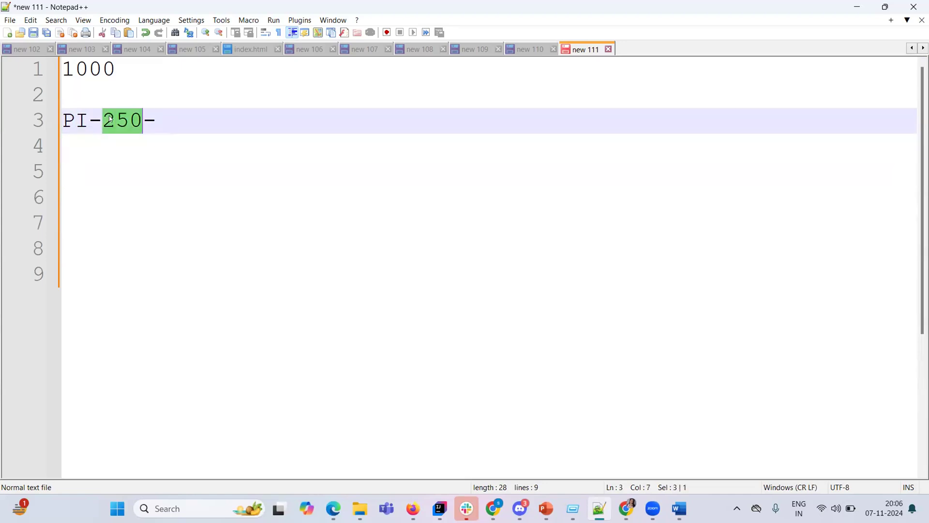
double_click(69, 121)
left_click(168, 122)
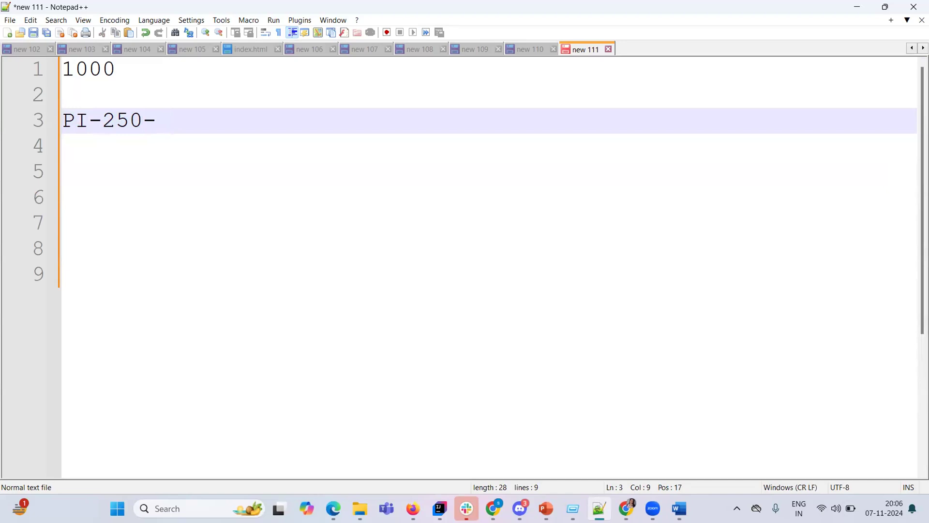
key("Return")
key("Return")
type("2 to ")
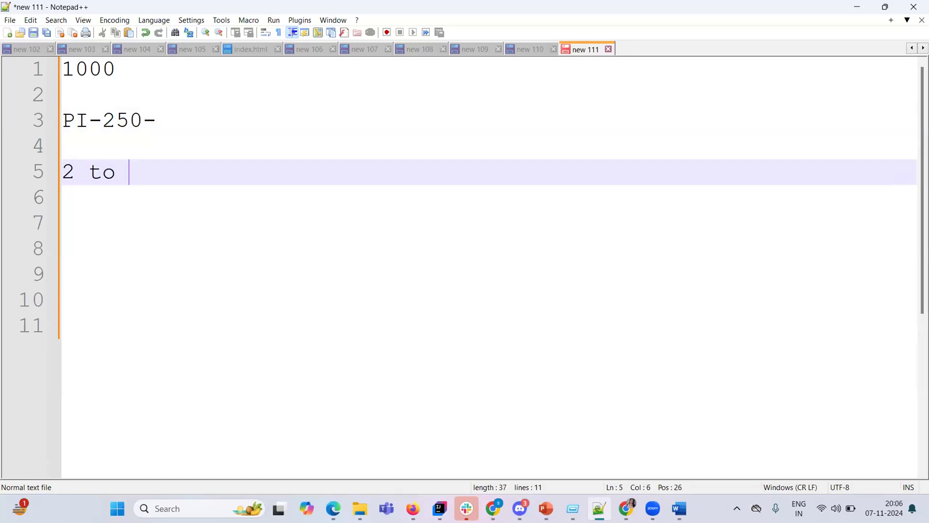
type("3 re")
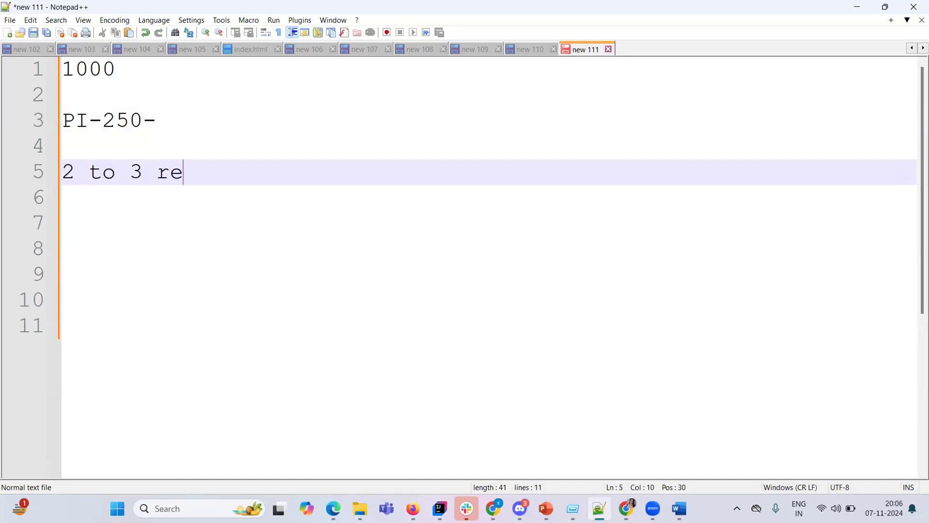
key("BackSpace")
key("BackSpace")
type("Weeks")
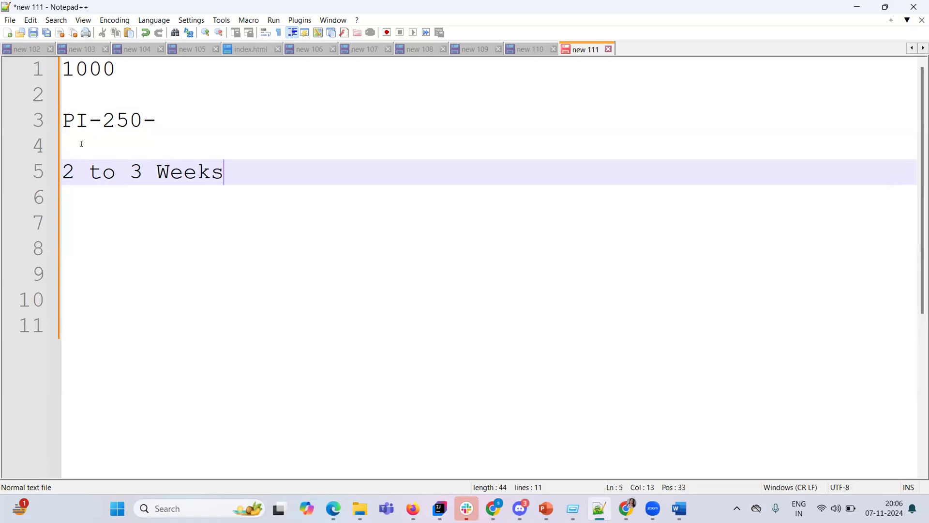
Check the words of the '2 to 3 Weeks' line, then return to the Word course document.
left_click(91, 151)
double_click(117, 174)
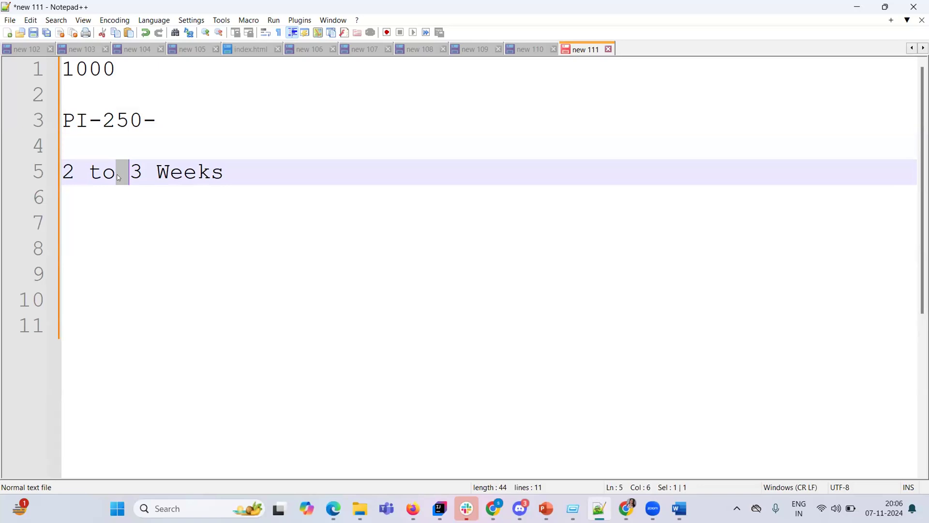
left_click(152, 168)
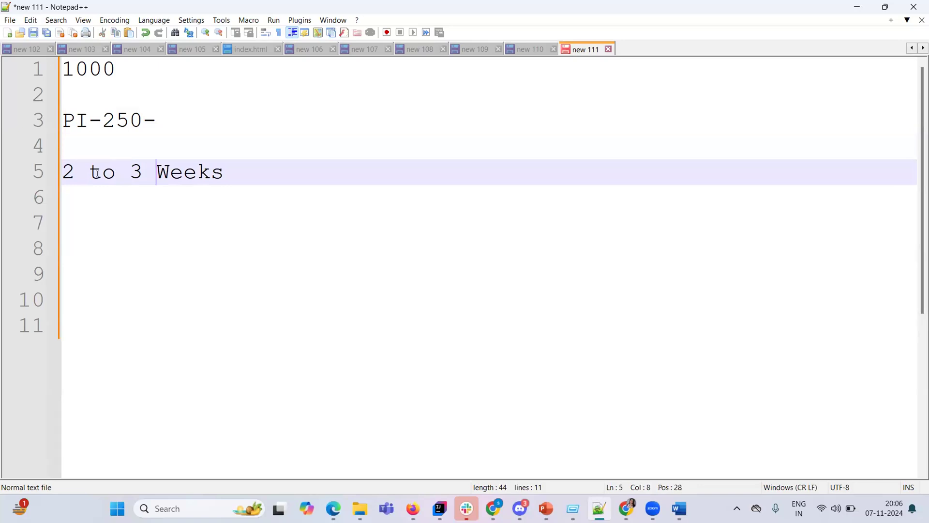
double_click(127, 173)
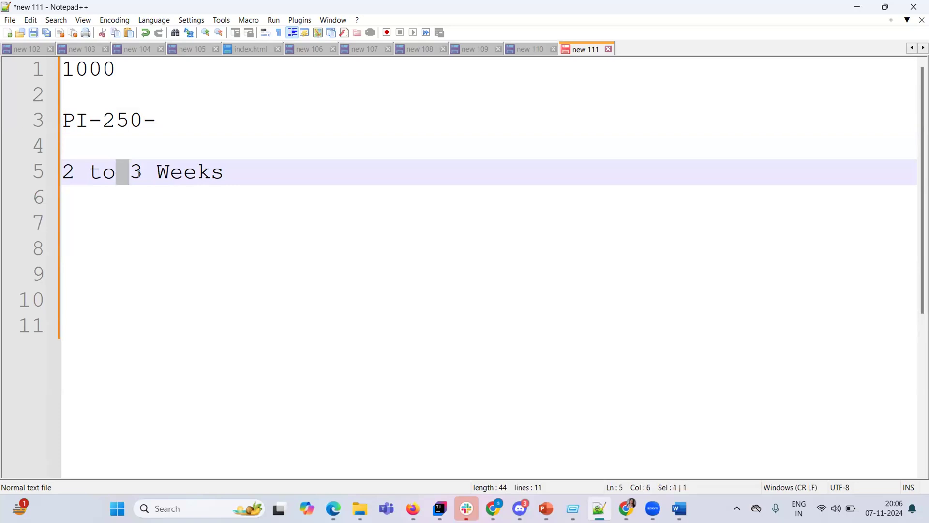
double_click(137, 172)
left_click(239, 176)
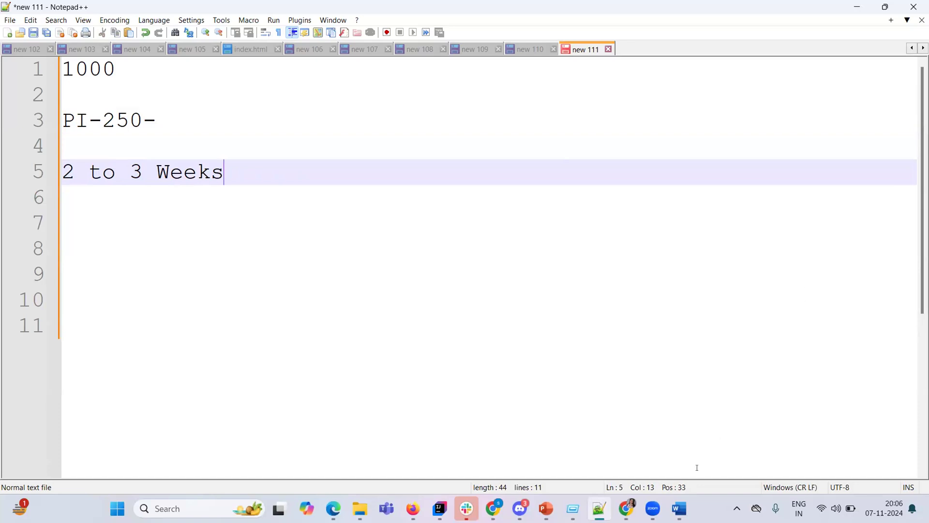
left_click(679, 504)
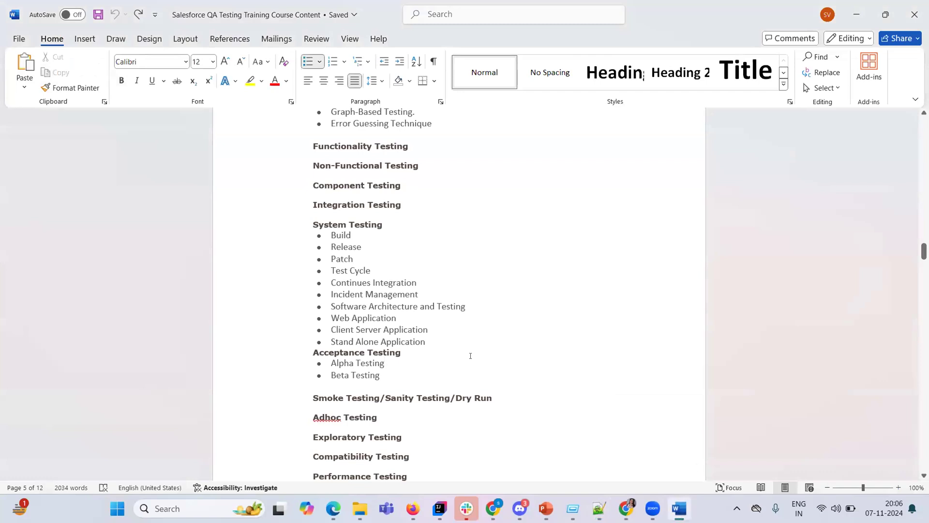
Read down through the test case and test plan items to the Compatibility Testing Project line.
left_click(470, 355)
scroll(455, 370, "down", 5)
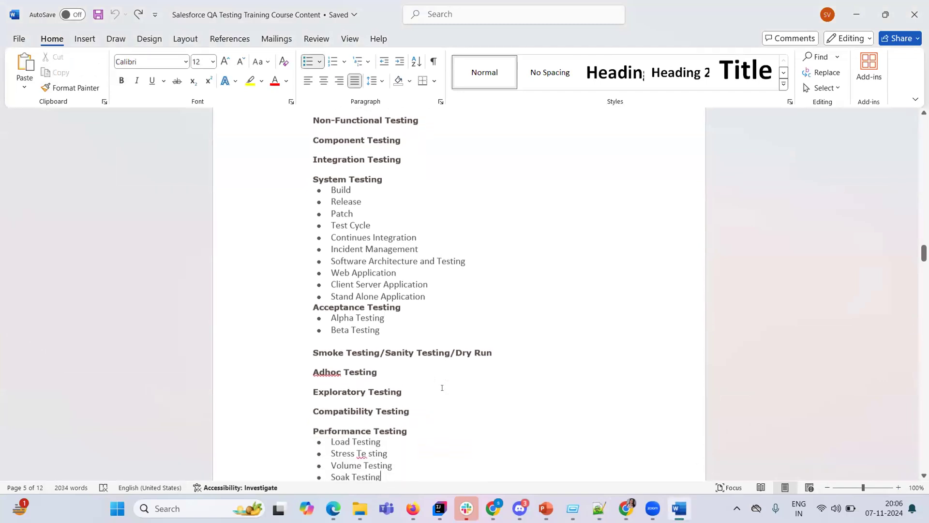
scroll(442, 387, "down", 3)
key("Down")
key("Down")
key("Down")
key("Down")
key("Down")
key("Down")
key("Down")
key("Down")
key("Down")
key("Down")
key("Down")
key("Down")
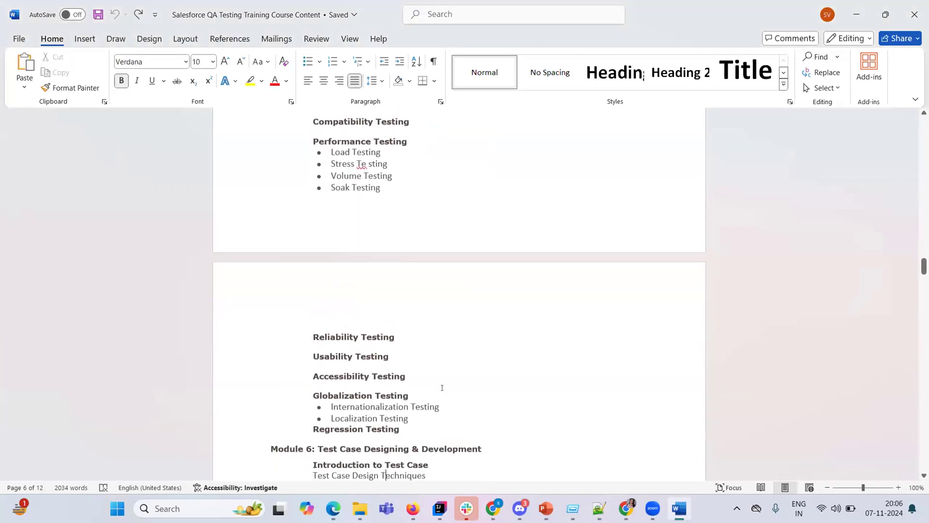
key("Down")
key("Down")
key("Down")
key("Down")
key("Down")
key("Down")
key("Down")
key("Down")
key("Down")
key("Down")
key("Down")
key("Down")
key("Down")
key("Down")
key("Down")
key("Down")
key("Down")
key("Down")
key("Down")
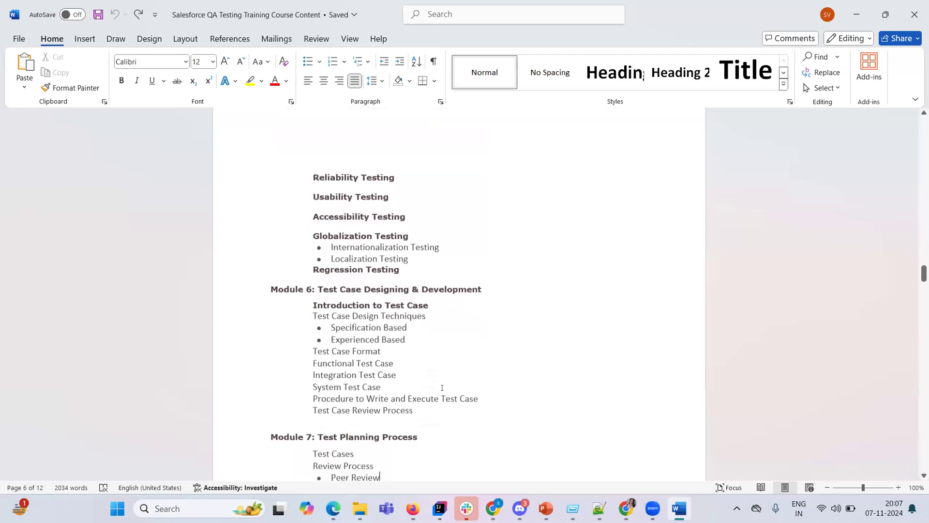
key("Down")
key("Down")
key("Down")
key("Down")
key("Down")
key("Down")
key("Down")
key("Down")
key("Down")
key("Down")
key("Down")
key("Down")
key("Down")
key("Down")
key("Down")
key("Down")
key("Down")
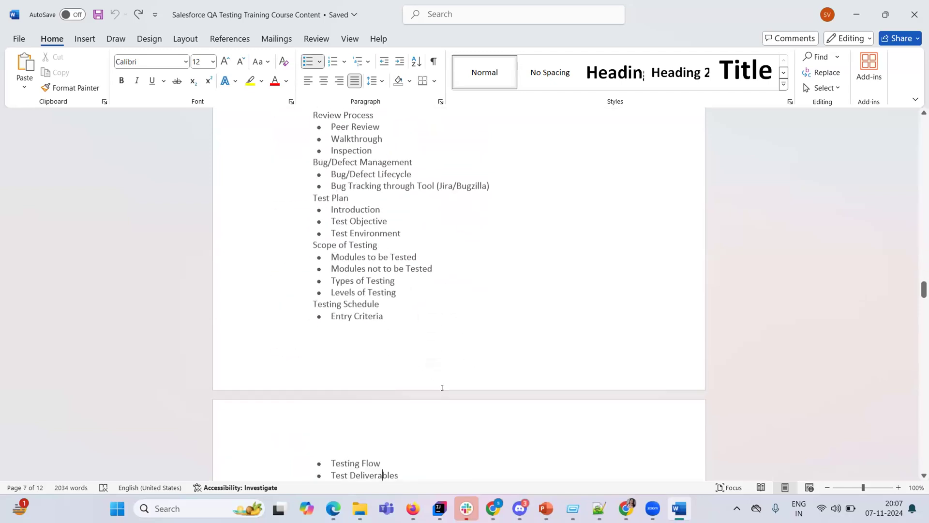
key("Down")
key("Down")
key("Down")
key("Down")
key("Down")
key("Down")
key("Down")
key("Down")
key("Down")
key("Down")
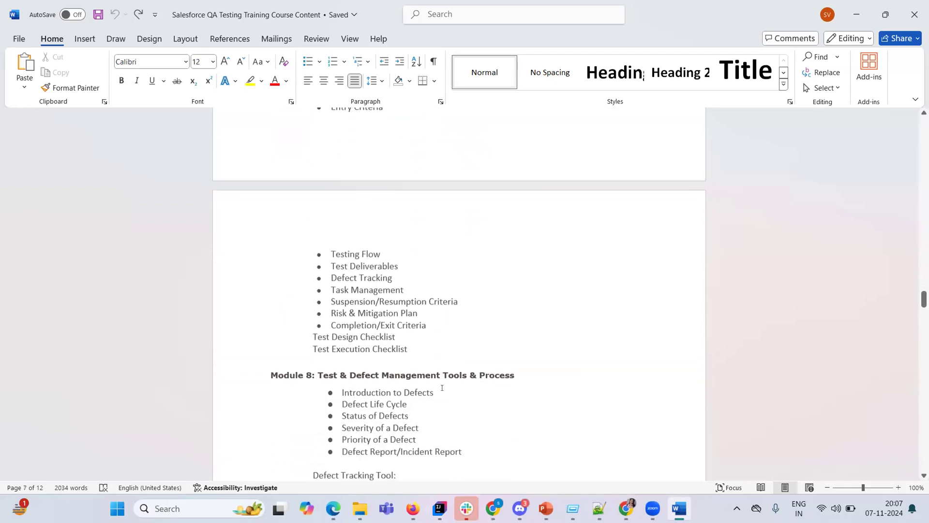
key("Down")
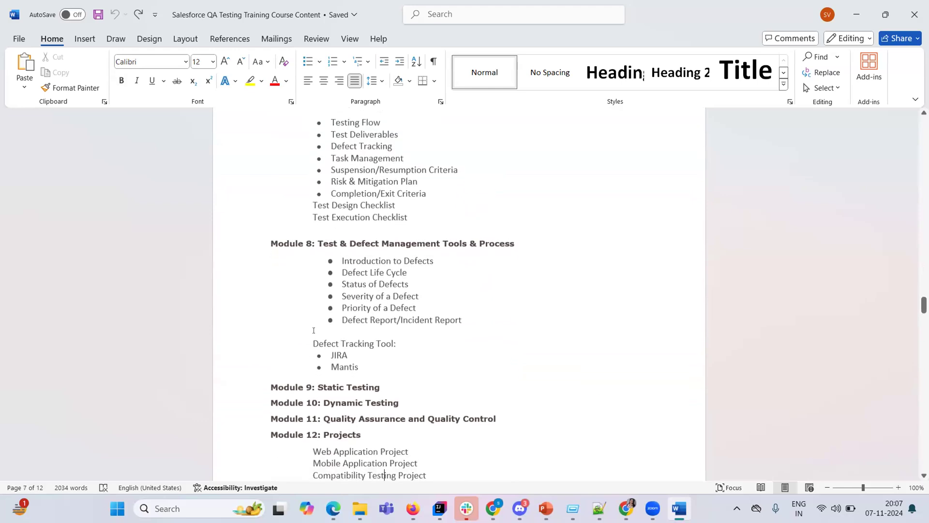
Select 'Tool', 'Tracking' and 'JIRA' in the Defect Tracking Tool entries.
double_click(377, 343)
double_click(360, 345)
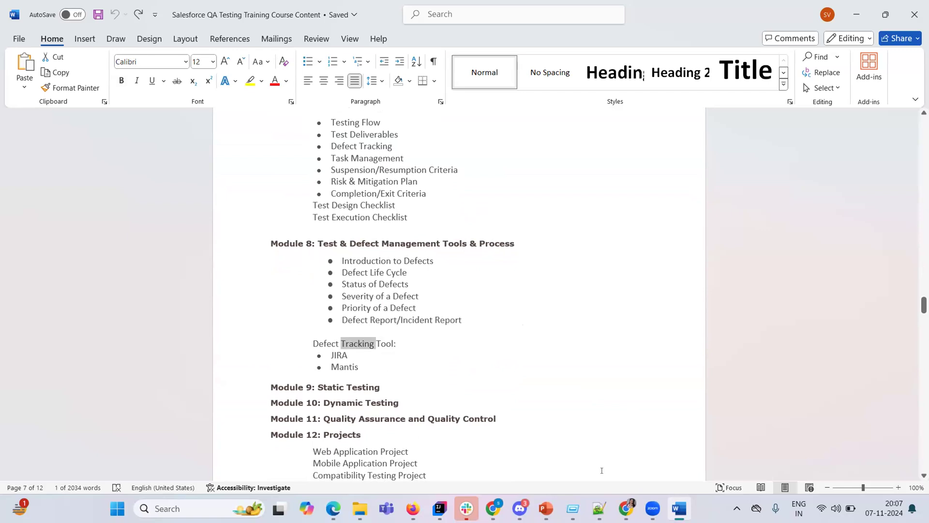
left_click(398, 375)
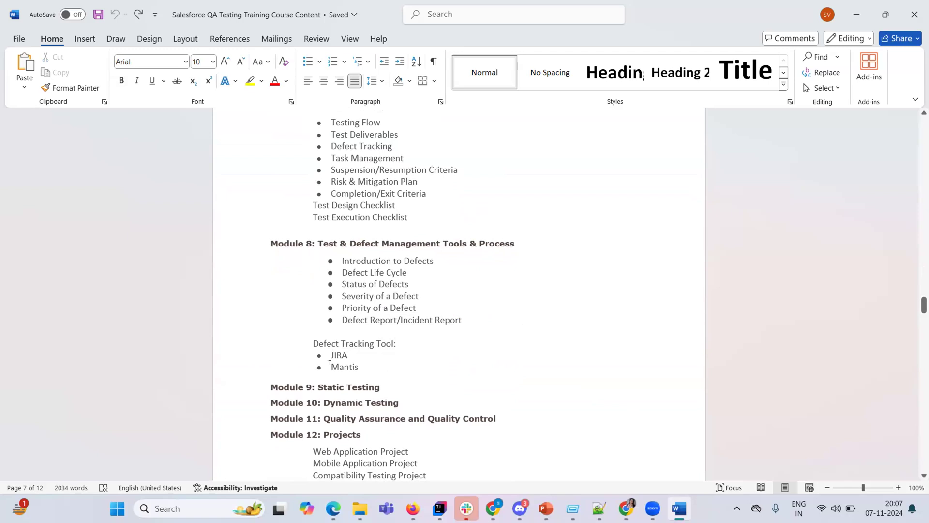
double_click(346, 355)
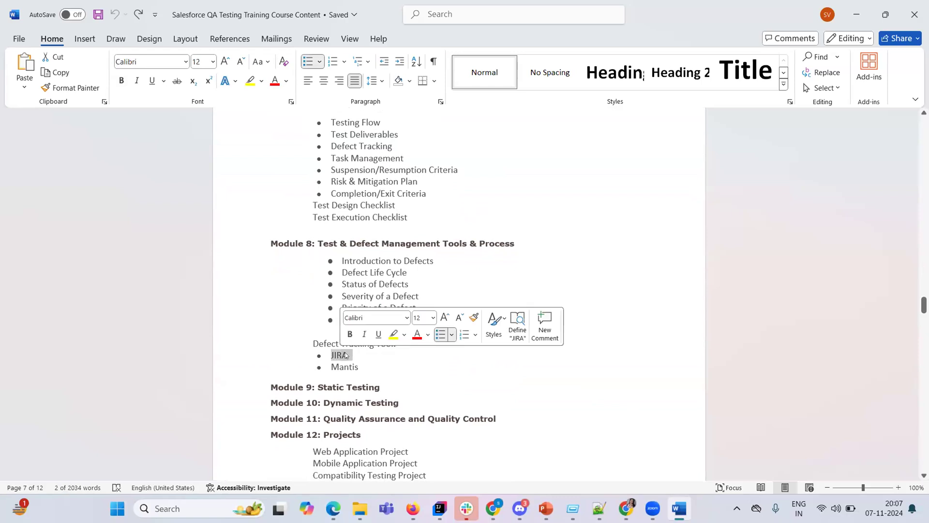
left_click(375, 366)
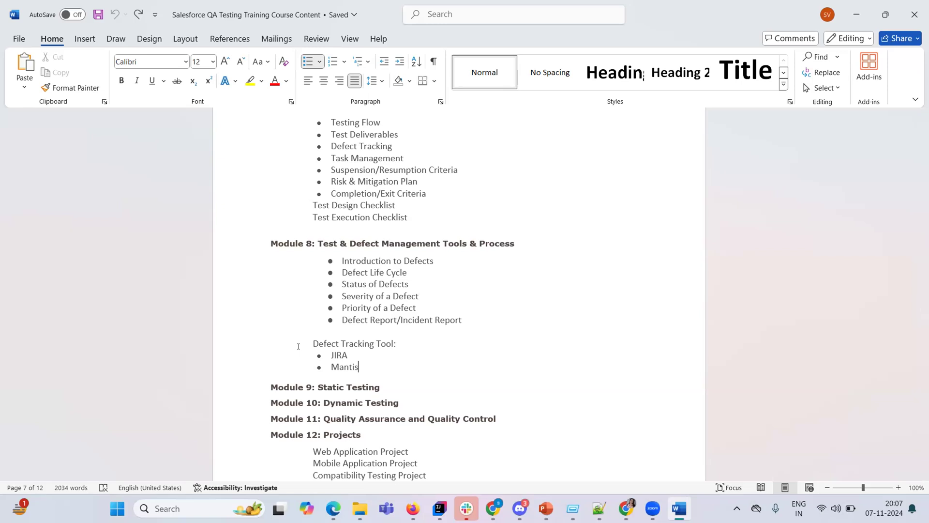
Move down into Section 3: Database Testing, through Datatypes and Constraints to the SQL statement types.
left_click(337, 342)
key("Down")
key("Down")
key("Down")
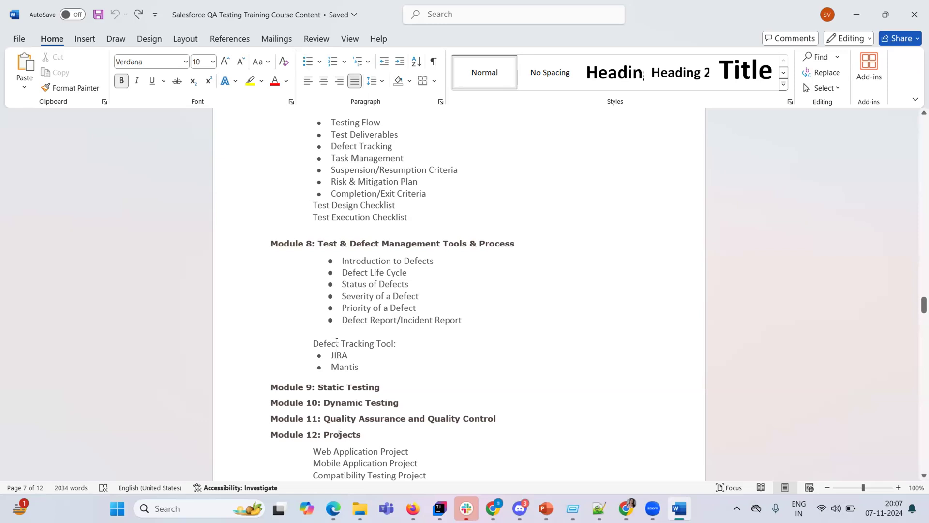
scroll(337, 341, "down", 2)
key("Down")
key("Down")
key("Down")
key("Down")
key("Down")
key("Down")
key("Down")
key("Down")
key("Down")
key("Down")
key("Down")
key("Down")
key("Down")
key("Down")
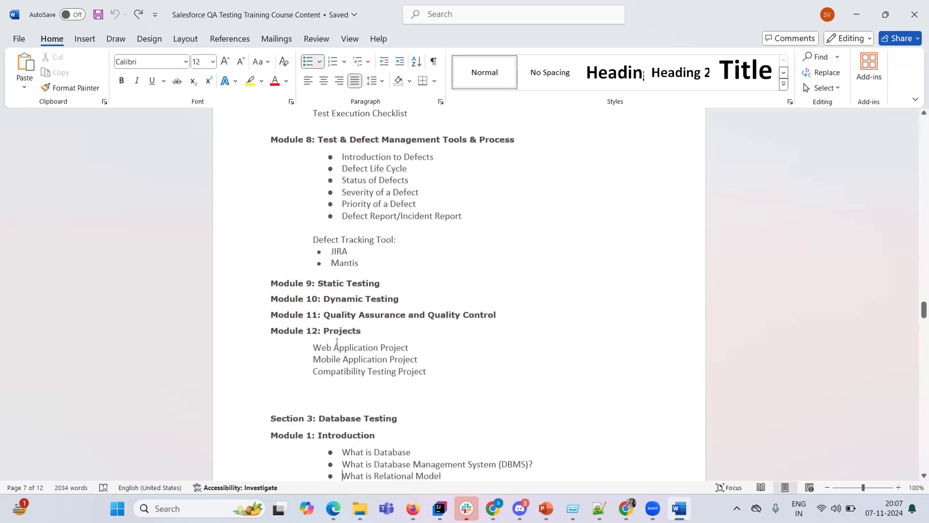
key("Down")
key("Down")
key("Down")
key("Down")
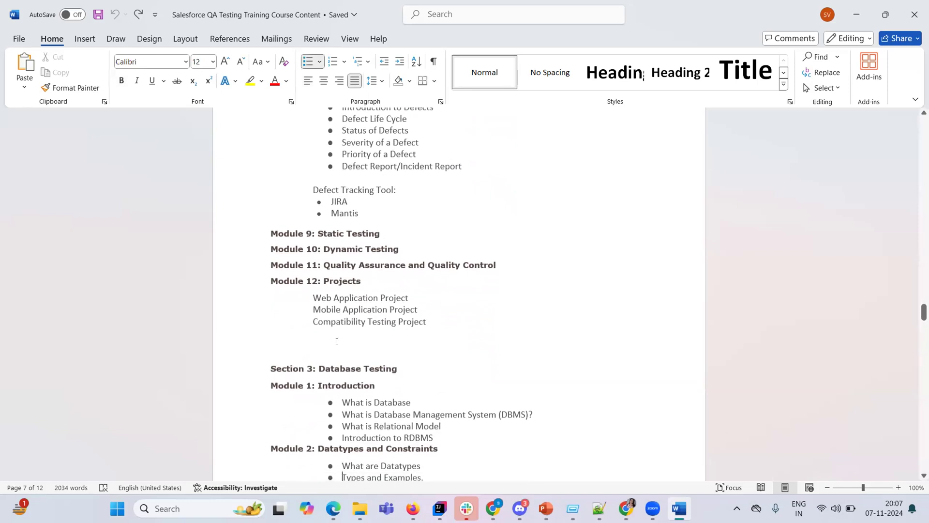
key("Down")
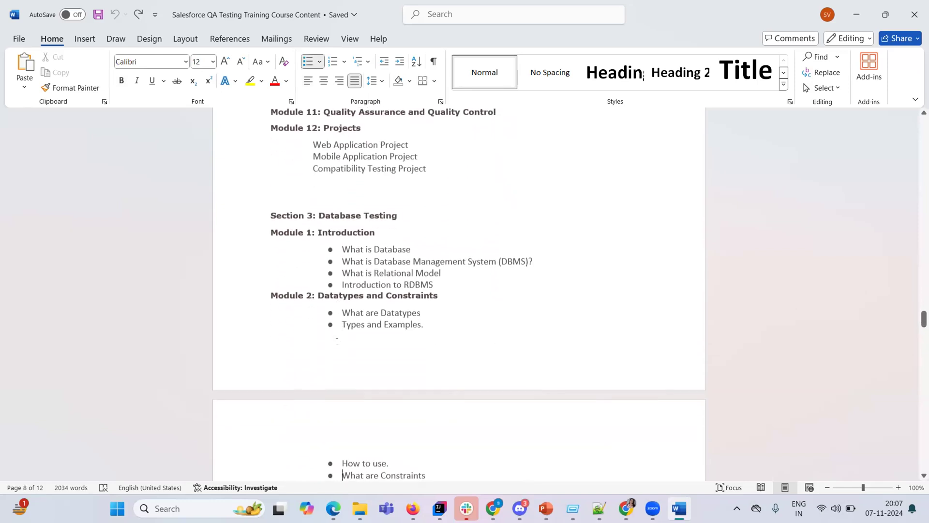
key("Down")
key("Down")
key("Down")
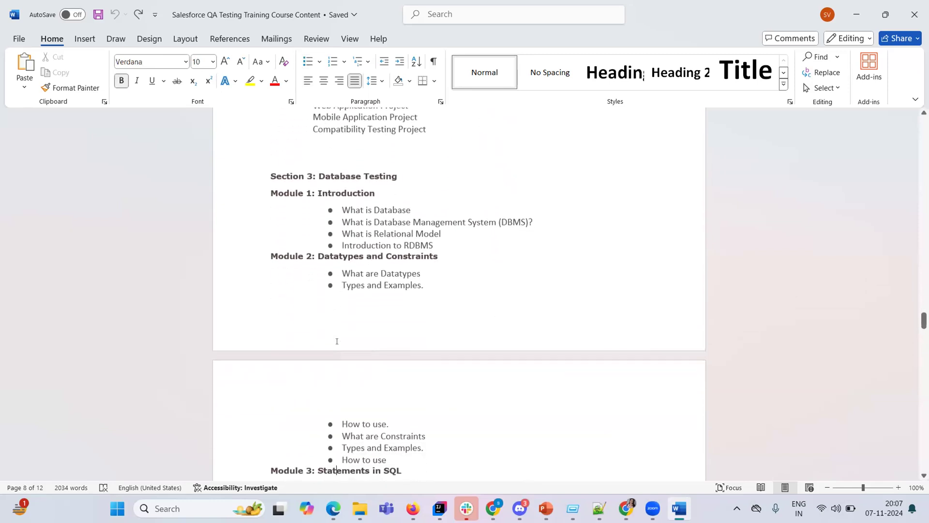
key("Down")
key("Down")
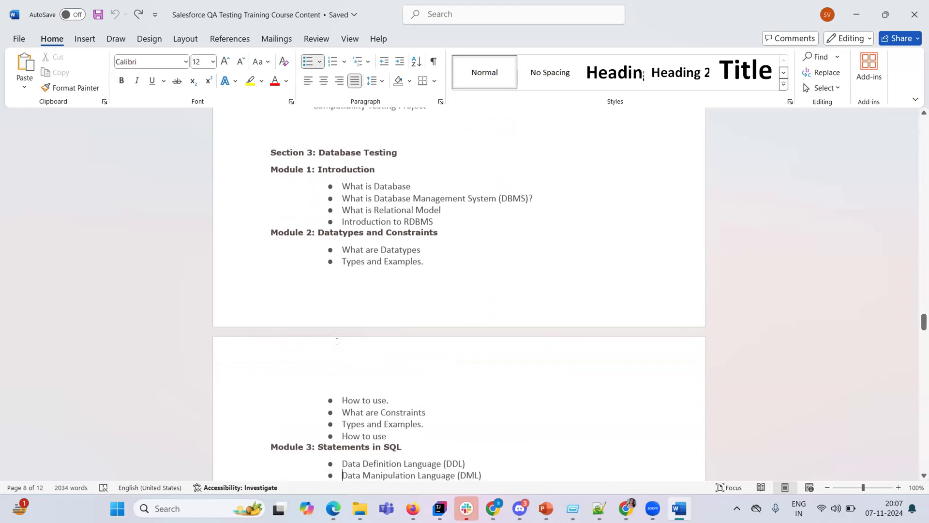
key("Down")
key("Down")
key("Down")
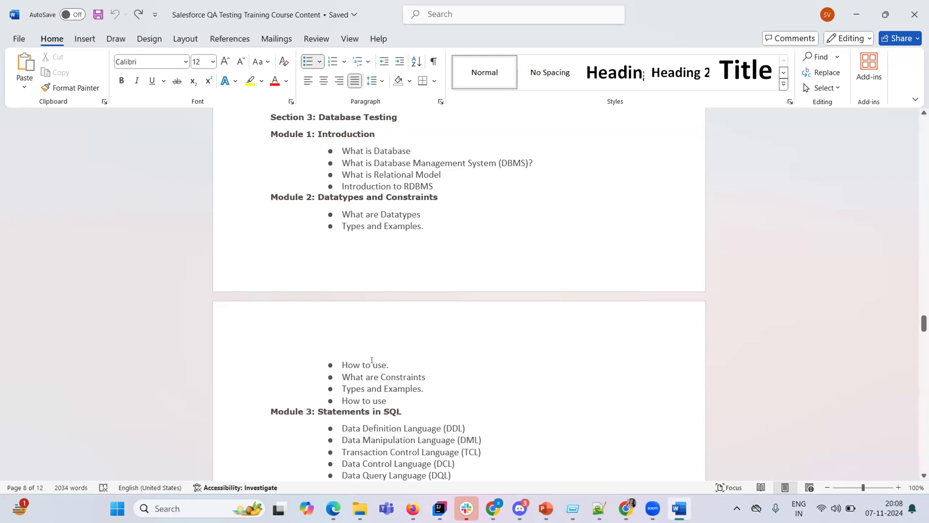
Scroll past the SQL modules into the Core Java module lists.
scroll(371, 360, "down", 5)
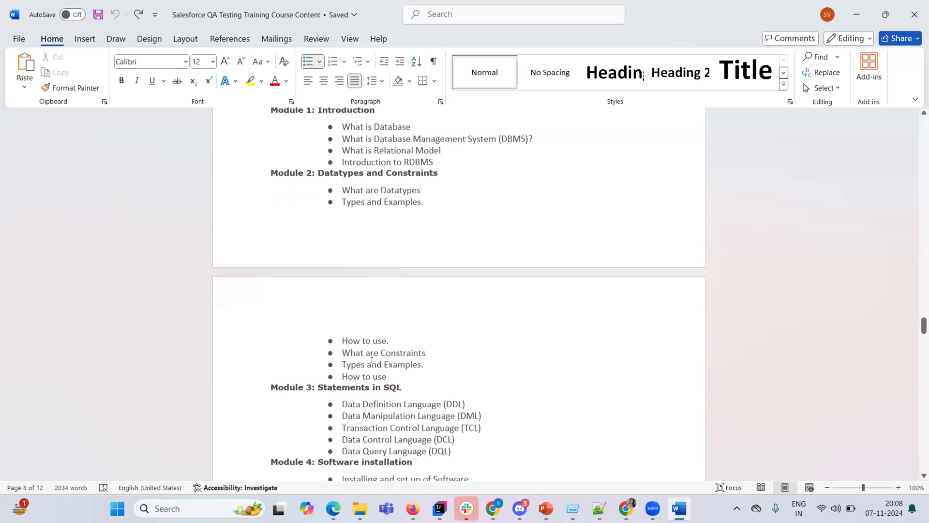
scroll(372, 360, "down", 6)
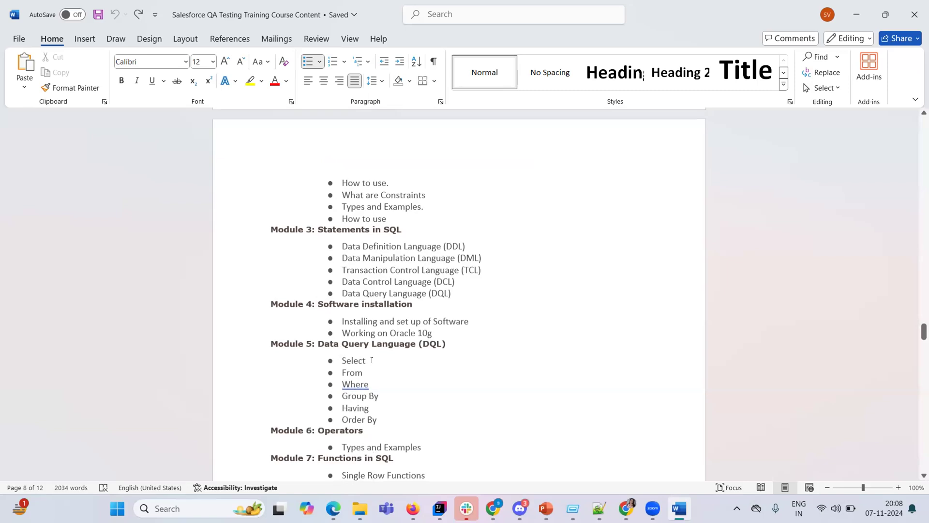
scroll(371, 361, "down", 15)
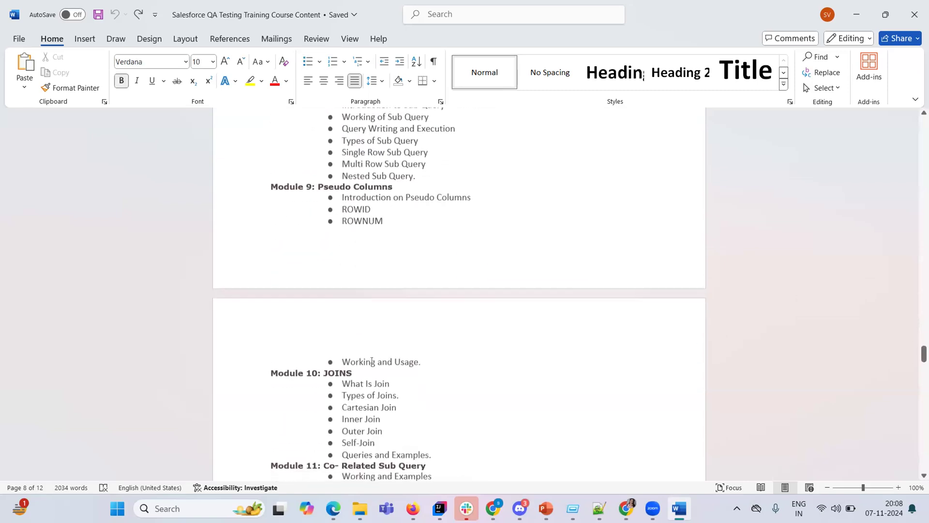
left_click(372, 361)
scroll(372, 360, "down", 10)
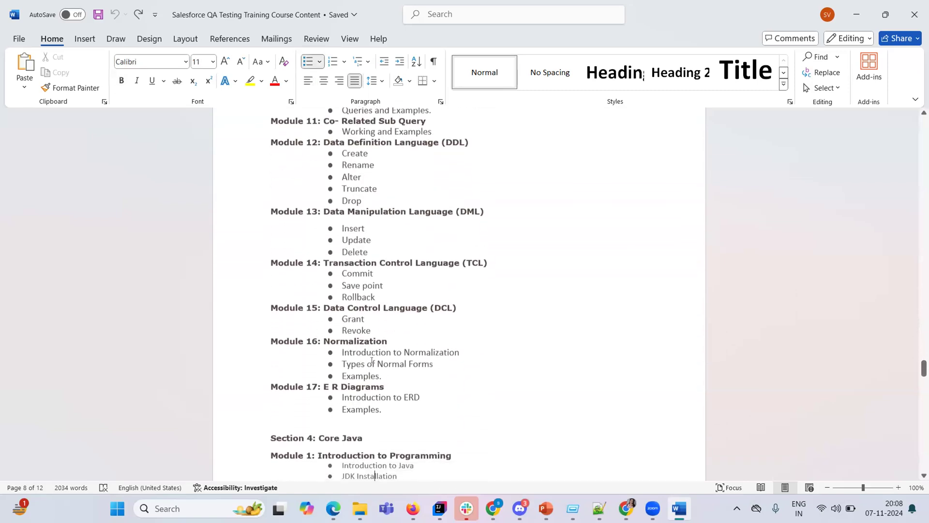
left_click(372, 360)
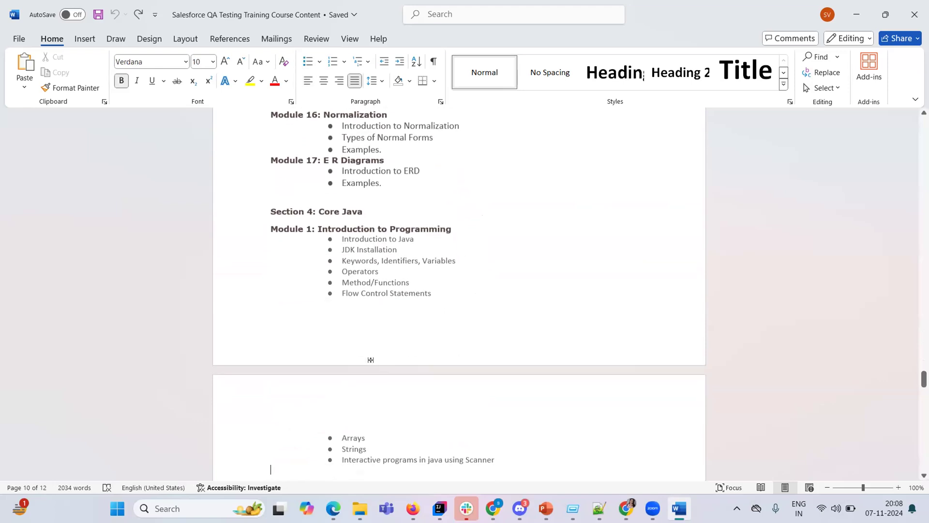
scroll(372, 360, "down", 3)
left_click(371, 360)
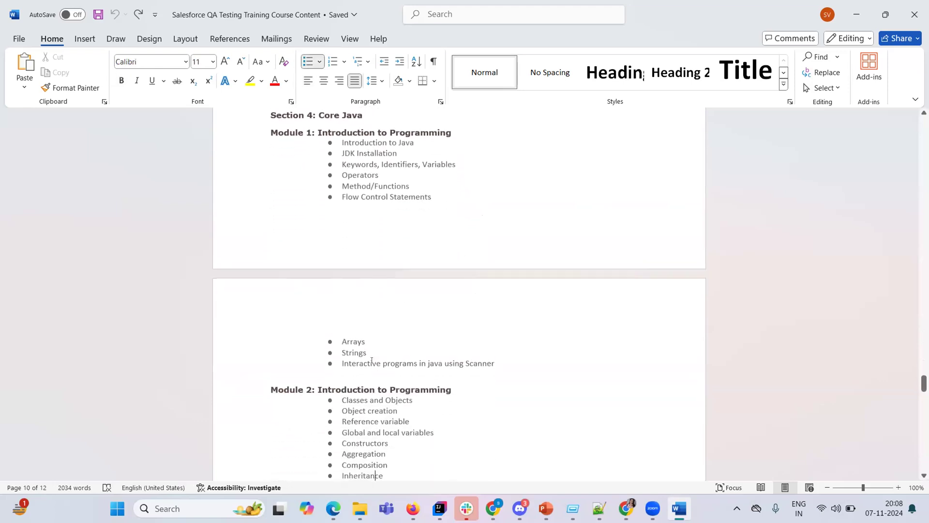
scroll(371, 360, "down", 5)
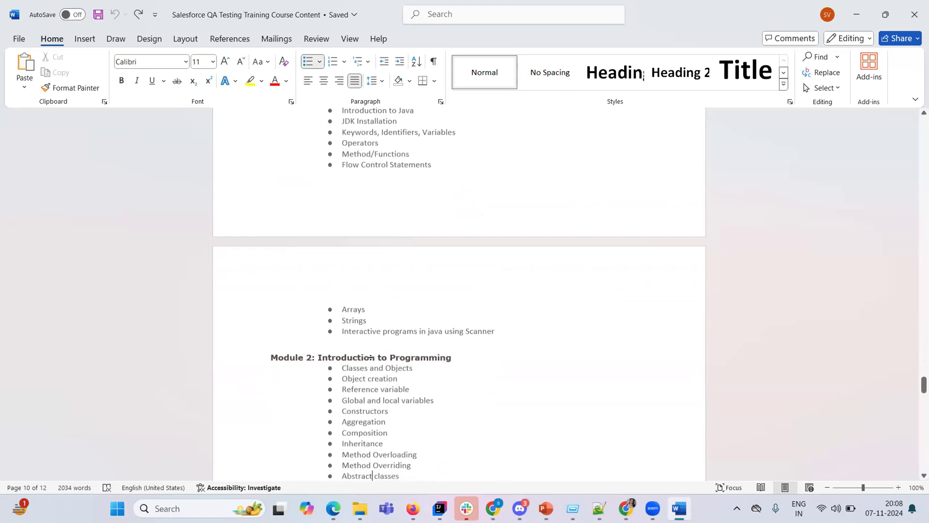
scroll(371, 361, "down", 1)
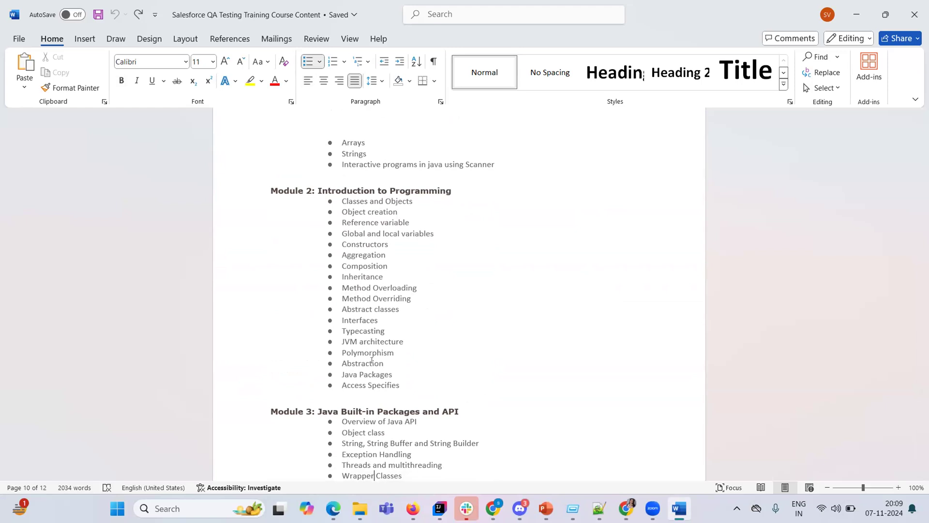
Select and deselect Polymorphism, then scroll through Module 3 to Section 5 on Selenium 4.0.
double_click(381, 352)
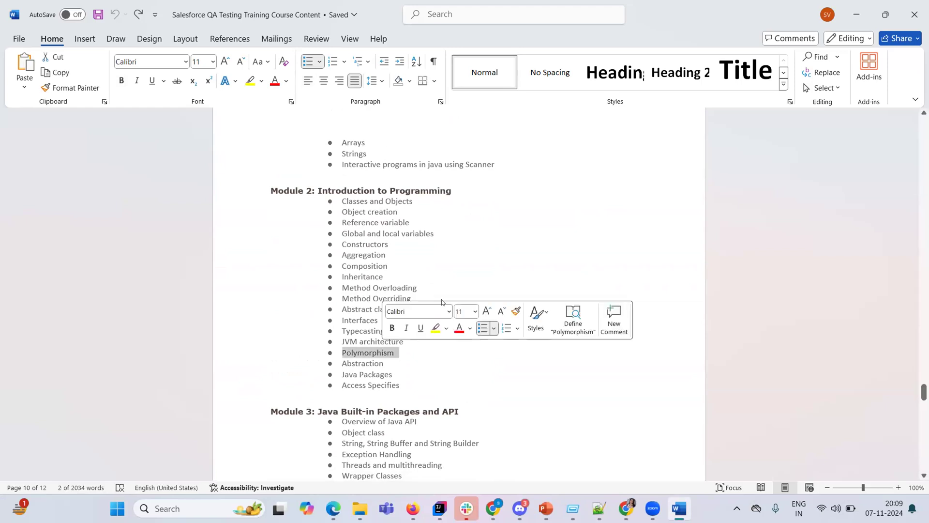
left_click(460, 277)
key("Down")
key("Down")
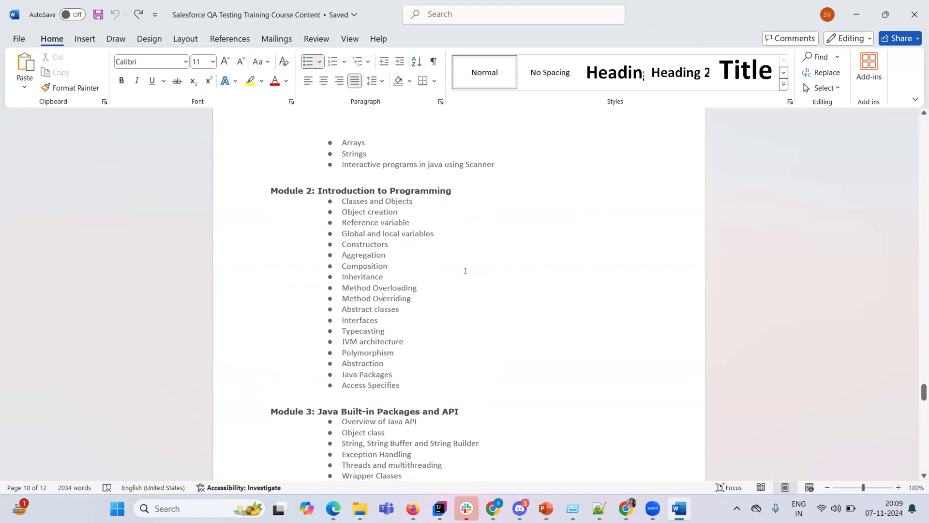
scroll(465, 271, "down", 5)
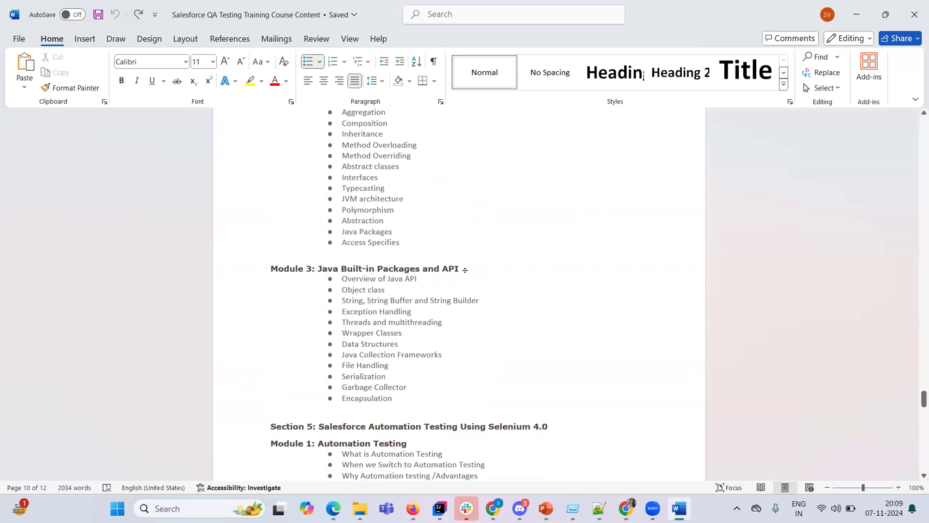
scroll(465, 270, "down", 10)
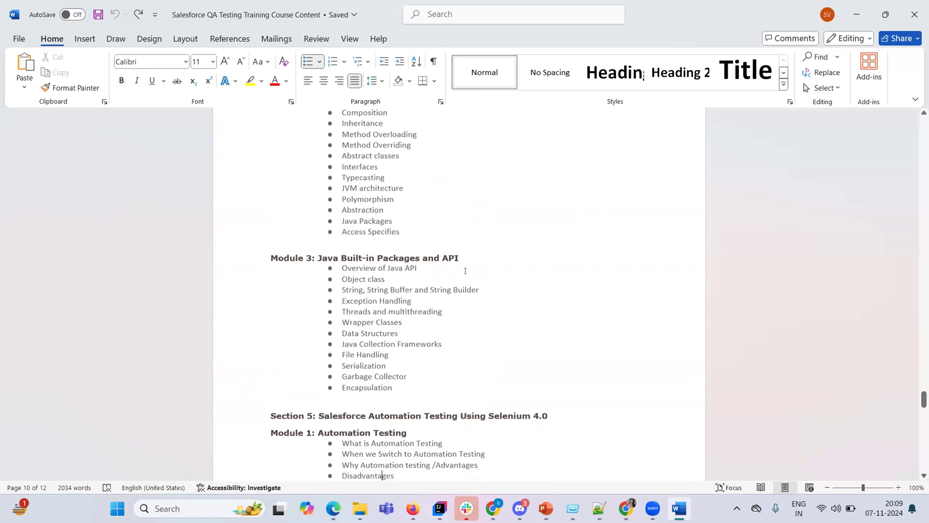
Walk through the Module 2: Seleniumv4.0 heading and Selenium Web Driver topics down to Module 3.
key("Down")
key("Down")
key("Down")
key("Down")
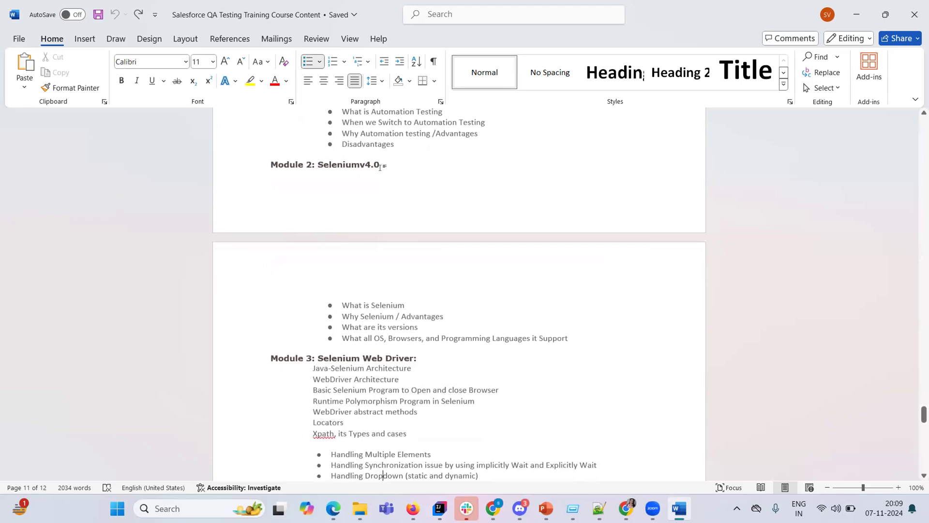
left_click(379, 166)
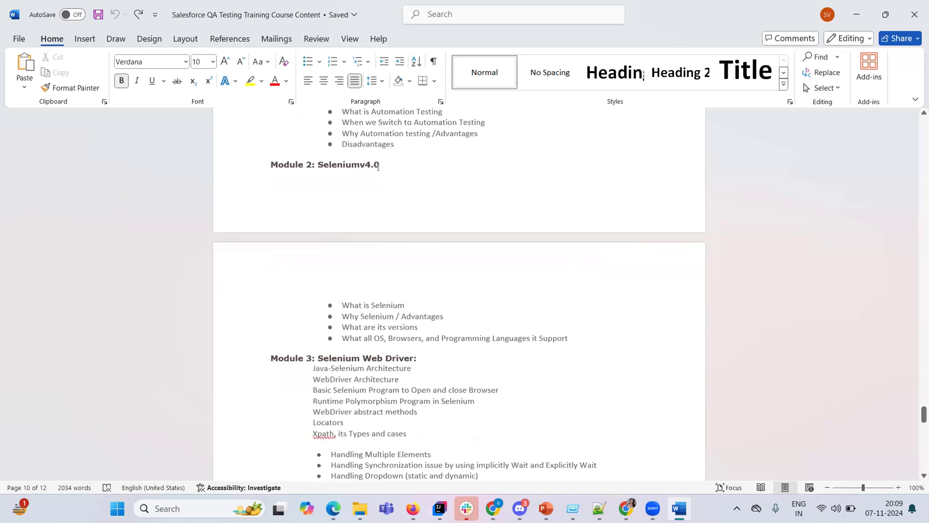
key("Down")
key("Down")
key("Down")
key("Down")
key("Down")
key("Down")
key("Down")
key("Down")
key("Down")
key("Down")
key("Down")
key("Down")
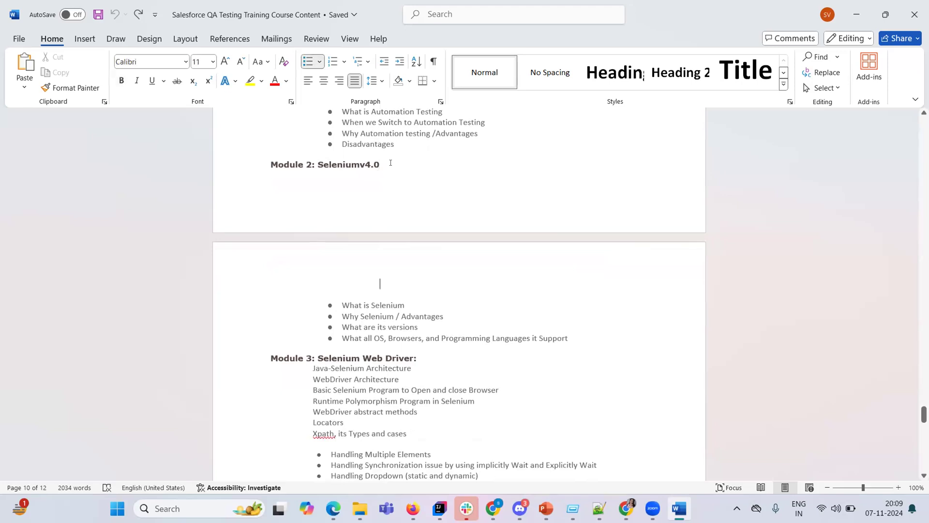
key("Down")
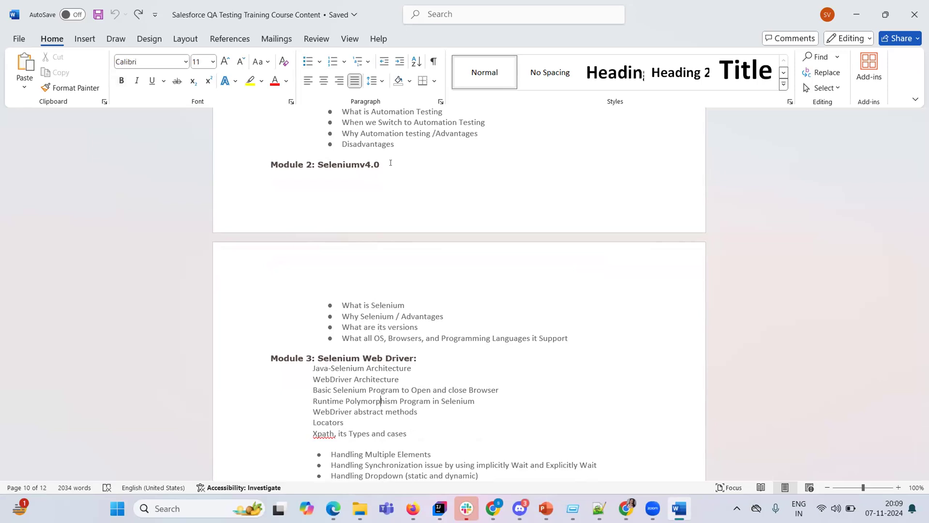
key("Down")
key("Down")
key("Down")
key("Down")
key("Down")
key("Down")
key("Down")
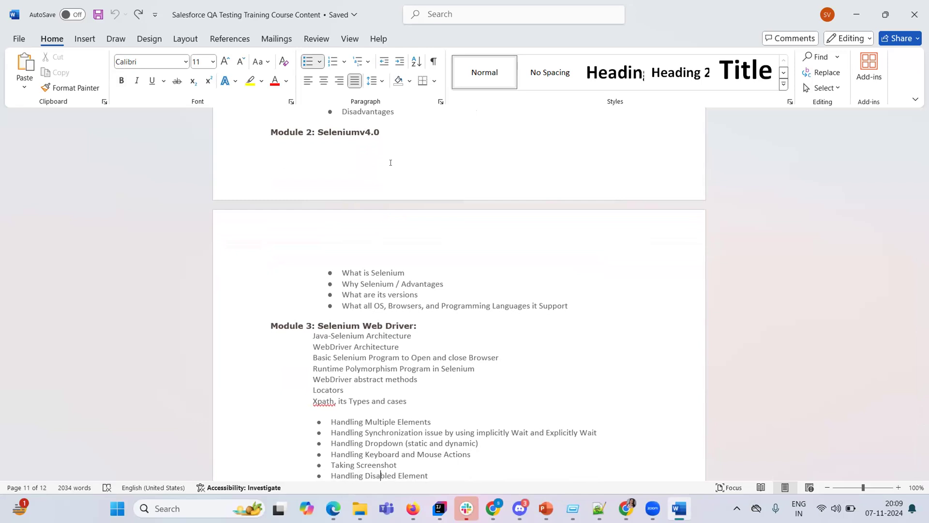
left_click(408, 162)
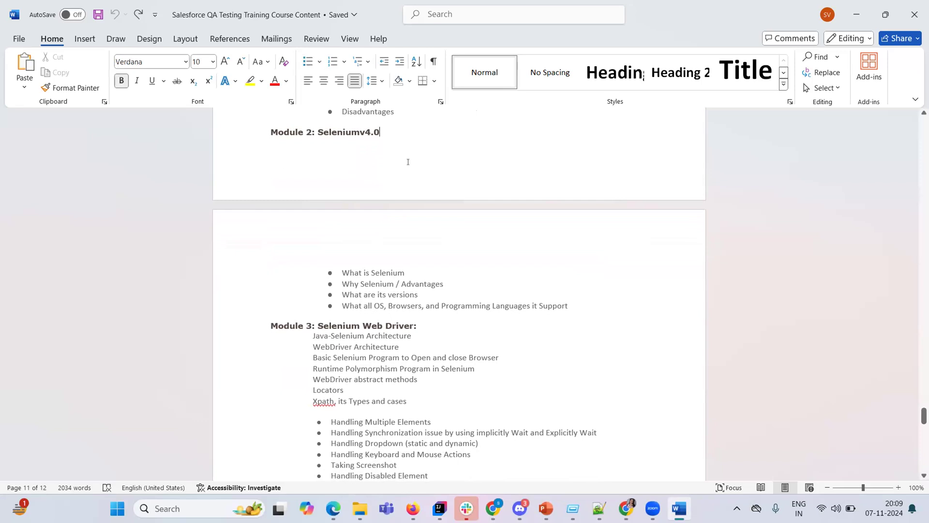
left_click(394, 205)
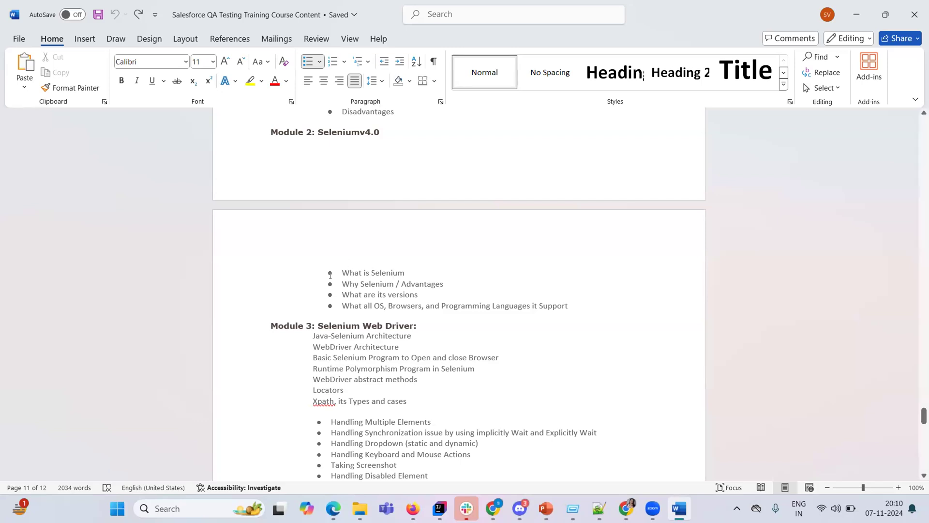
left_click(354, 315)
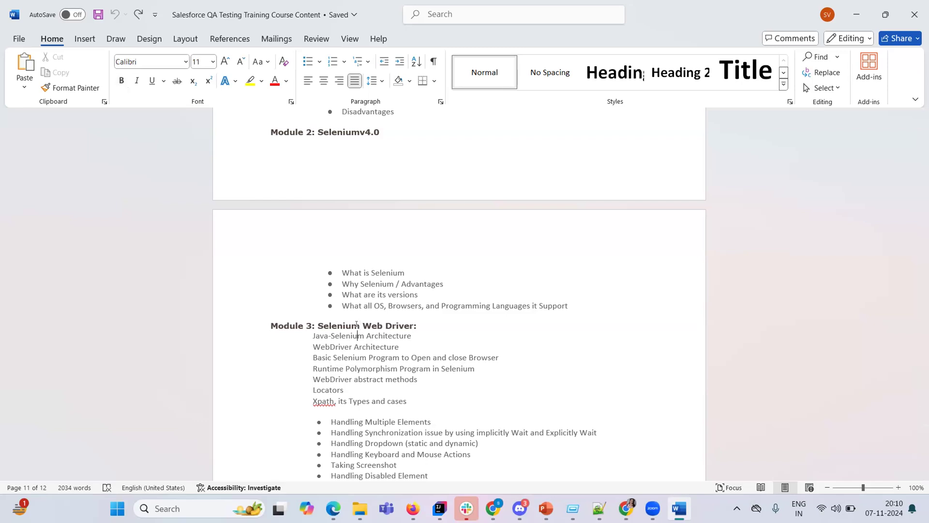
Review the Web Driver lines from Handling Disabled Element down to the POM bullet.
scroll(357, 324, "down", 5)
scroll(356, 323, "down", 8)
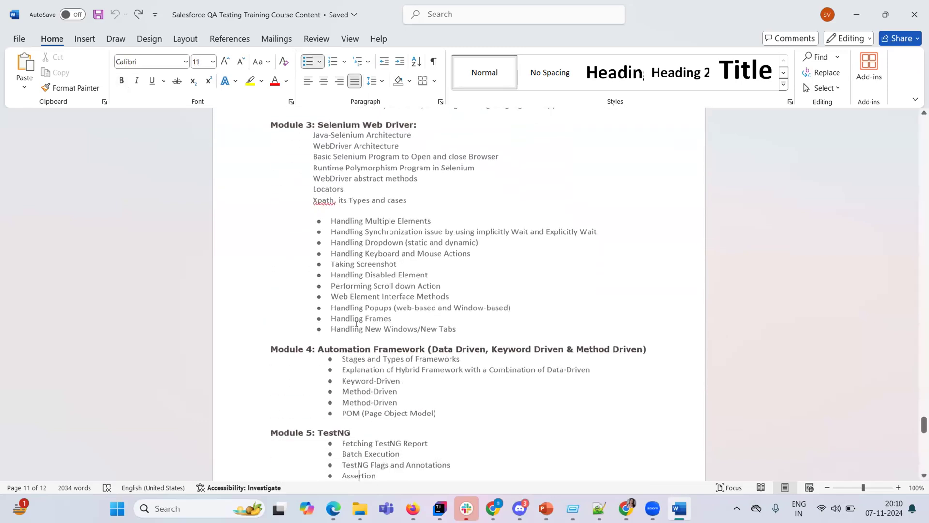
left_click(357, 323)
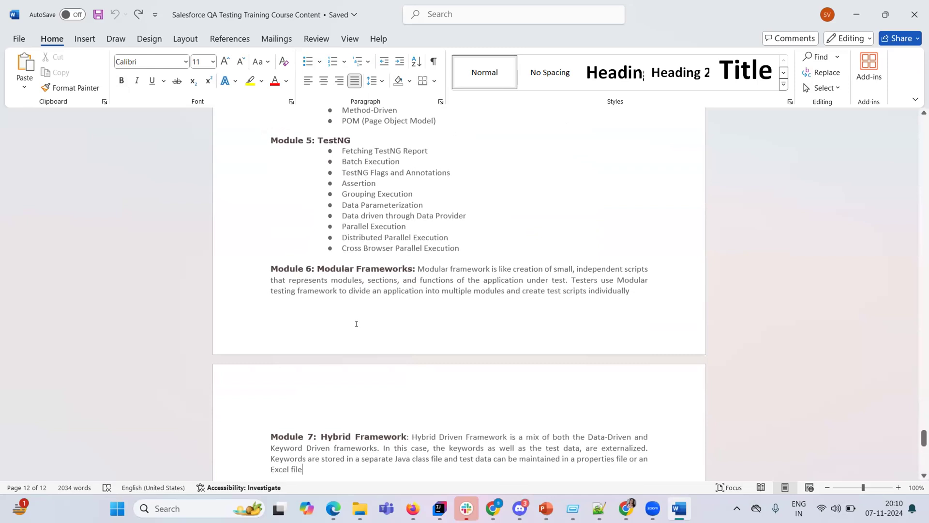
key("Up")
key("Up")
key("Up")
key("Up")
key("Up")
key("Up")
key("Up")
key("Up")
key("Up")
key("Up")
key("Up")
key("Up")
key("Up")
key("Up")
key("Up")
key("Up")
key("Up")
key("Up")
key("Up")
key("Up")
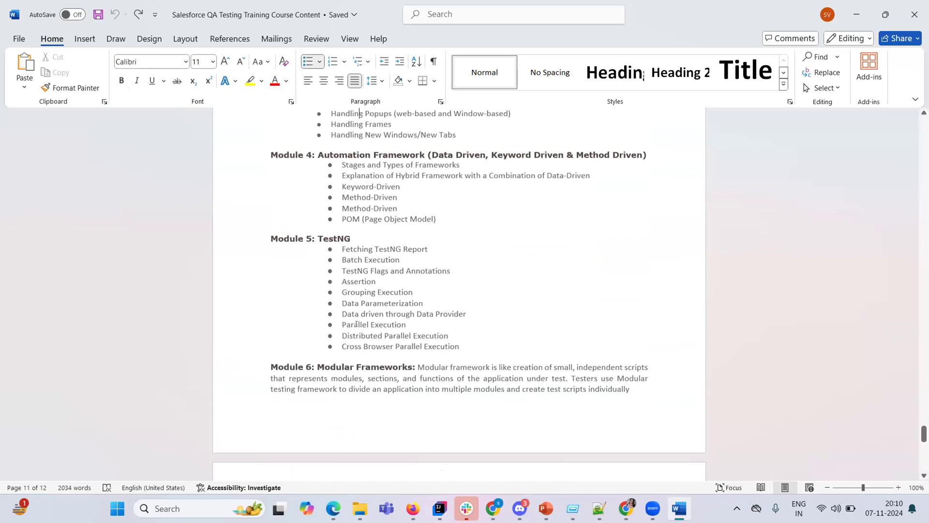
key("Up")
key("Up")
key("Down")
key("Down")
key("Down")
key("Down")
key("Down")
key("Down")
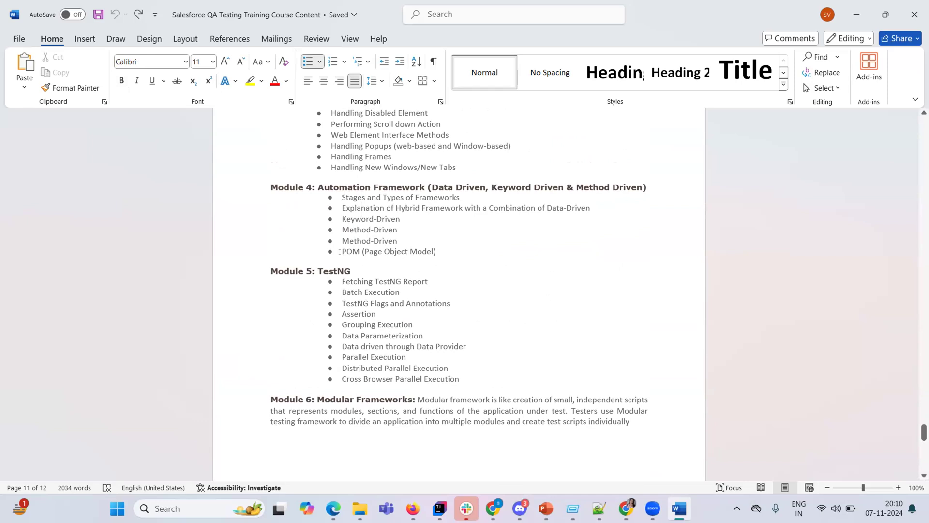
key("Down")
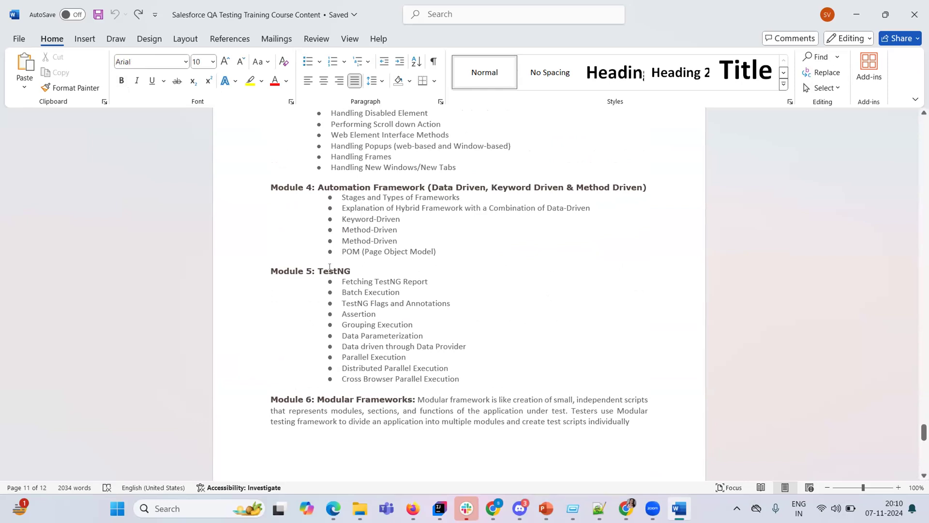
Select TestNG in the Module 5 heading, then jump to the document's end.
double_click(329, 266)
left_click(329, 267)
key("Down")
scroll(329, 267, "down", 7)
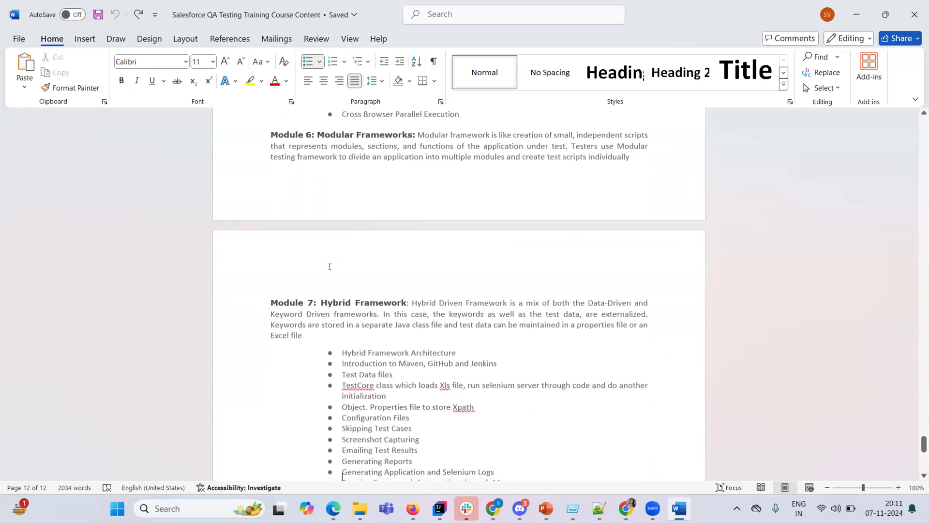
key("ctrl+End")
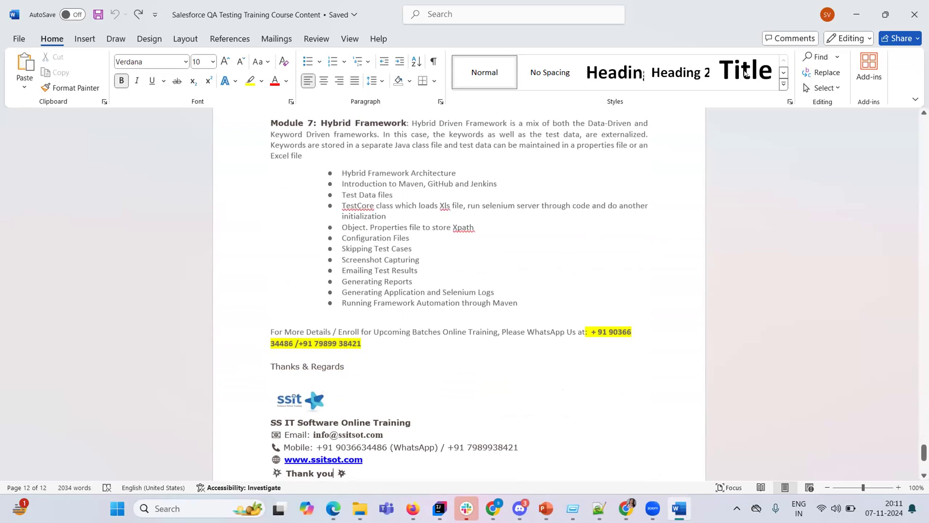
In Gmail's Updates tab, open the Salesforce verification email and verify the account.
left_click(857, 14)
left_click(626, 508)
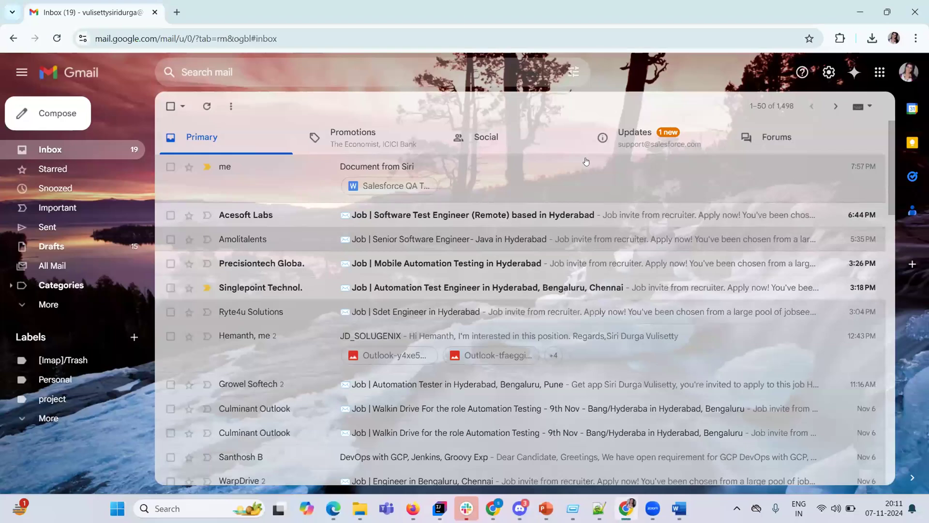
left_click(649, 147)
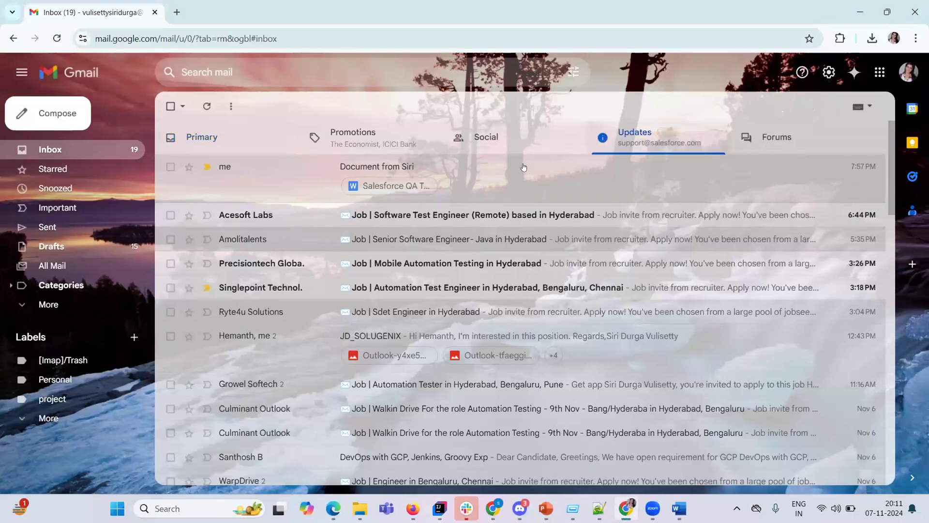
left_click(434, 166)
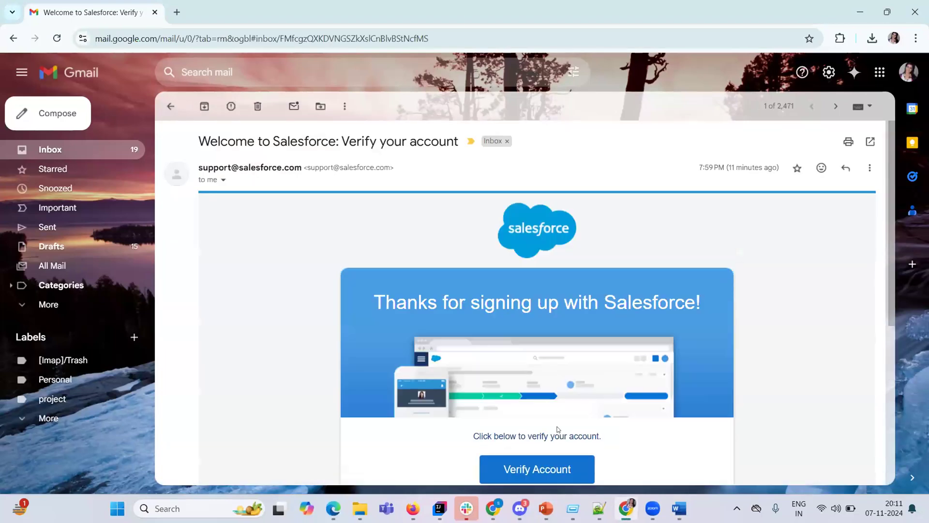
left_click(543, 466)
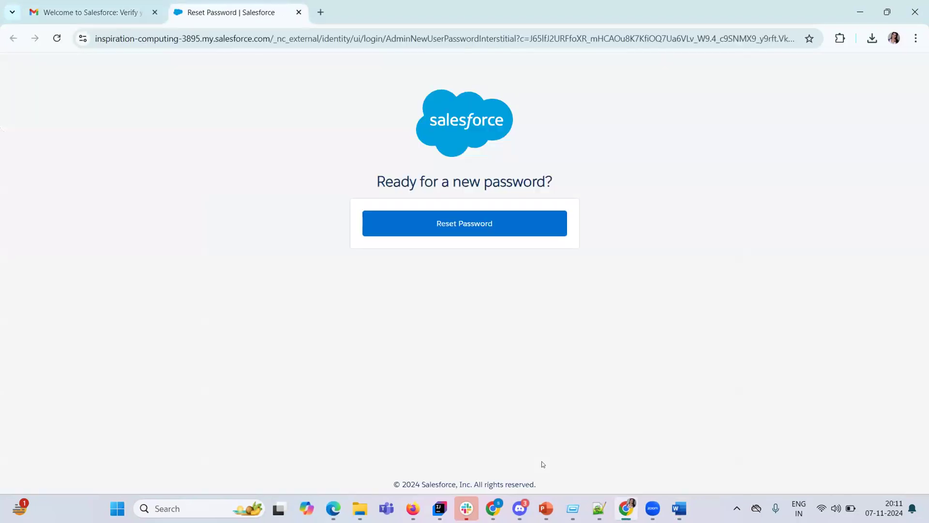
Enter a new password in the New Password field, correcting it along the way.
left_click(457, 224)
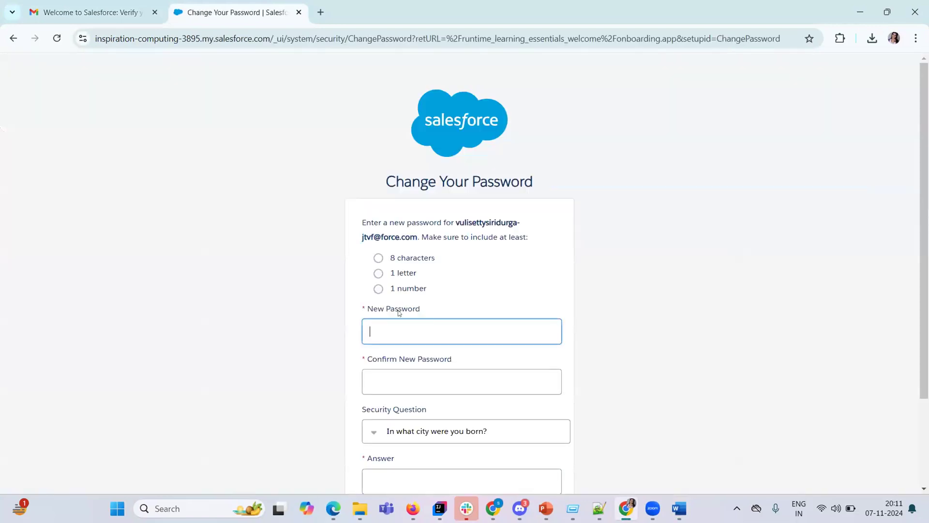
type("•••")
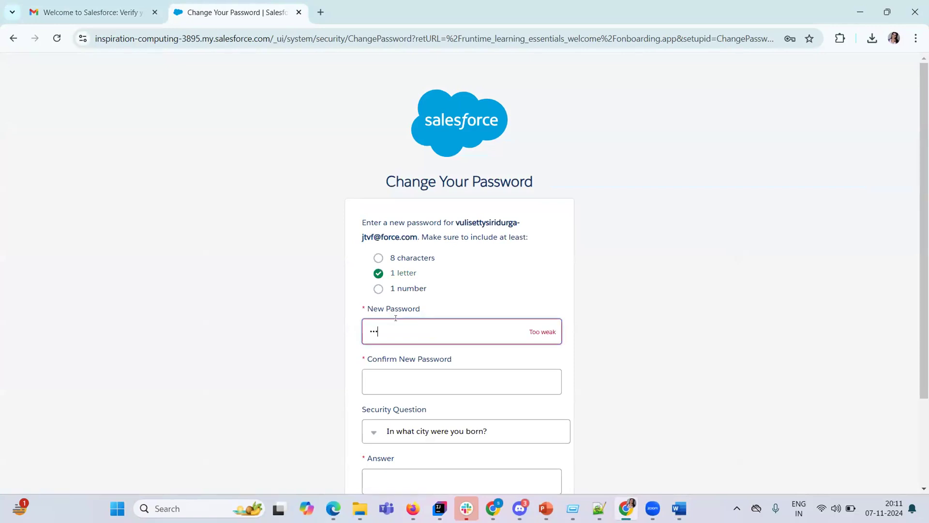
key("BackSpace")
key("BackSpace")
key("BackSpace")
type("•••")
key("BackSpace")
key("BackSpace")
key("BackSpace")
type("•••")
key("BackSpace")
key("BackSpace")
key("BackSpace")
type("•••")
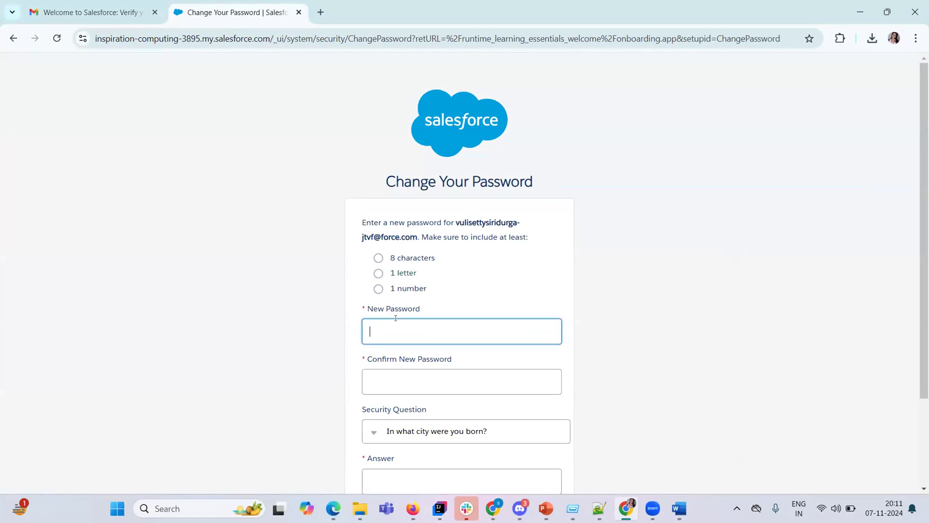
type("•••••")
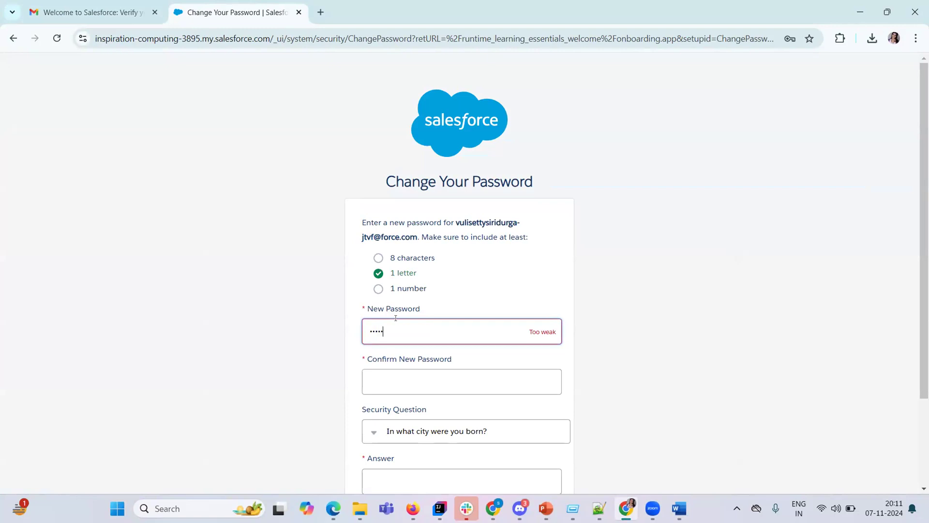
Clear the entries and retype the full 12-character new password.
key("Tab")
type("•••")
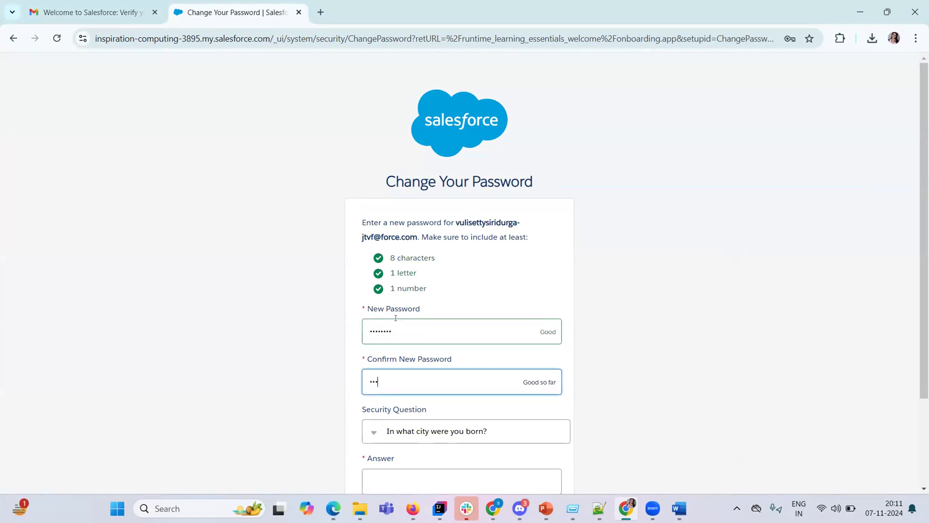
key("BackSpace")
key("BackSpace")
key("BackSpace")
double_click(394, 317)
key("BackSpace")
type("•••")
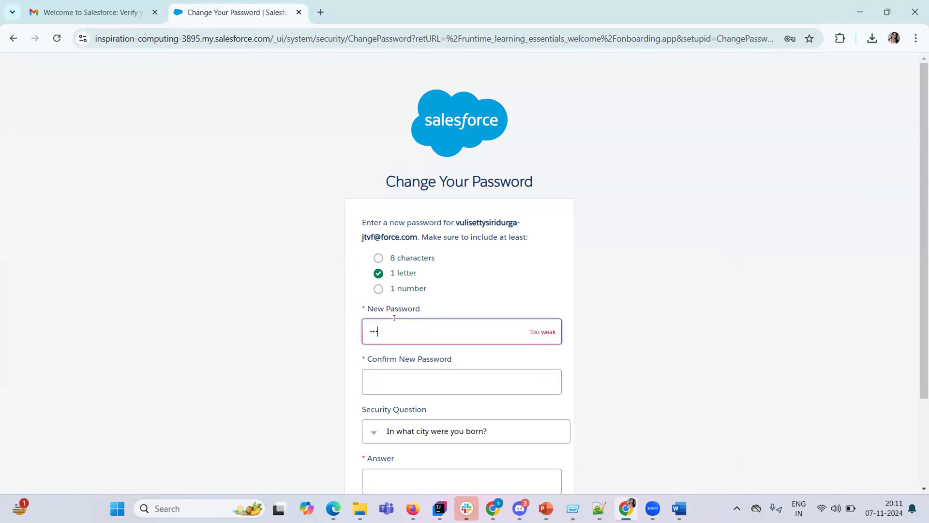
key("BackSpace")
key("BackSpace")
key("BackSpace")
type("••")
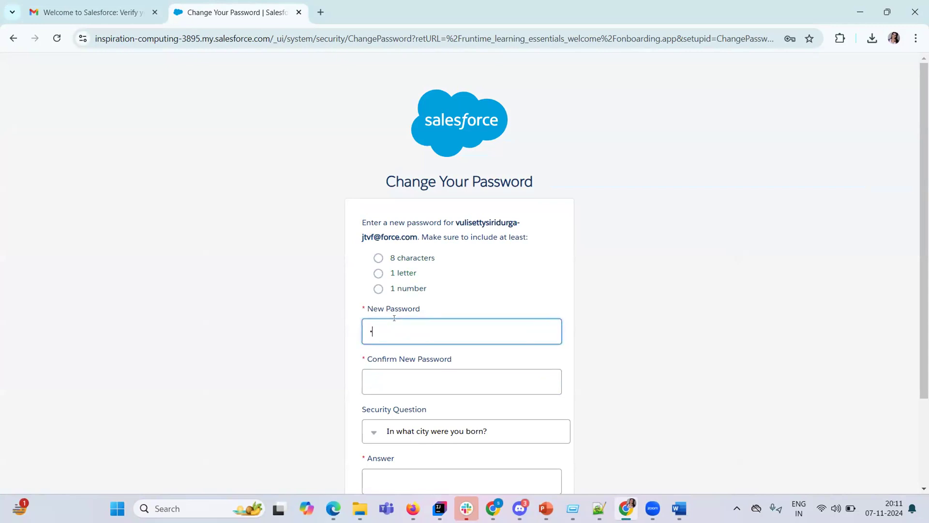
type("•")
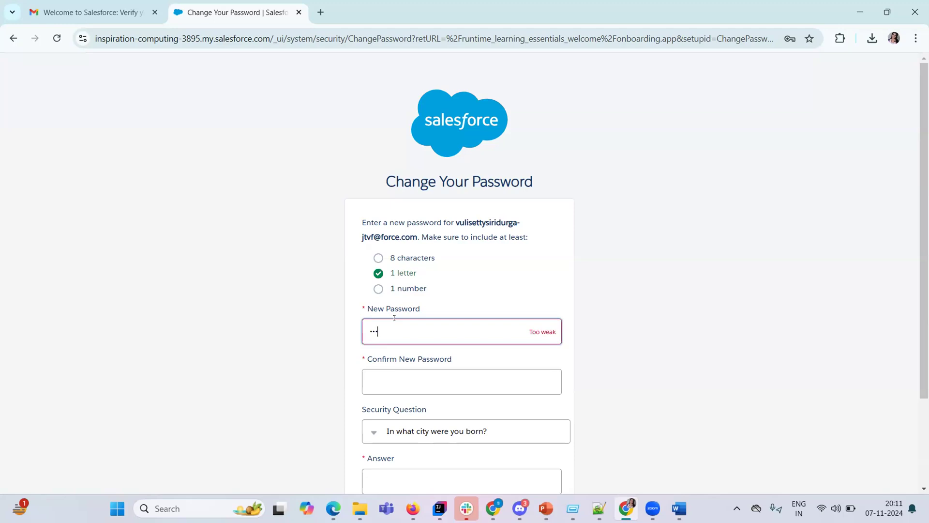
key("BackSpace")
key("BackSpace")
type("••••••••••••")
Confirm the new password, enter the security question answer, and submit the change.
key("Tab")
type("••••••••••••")
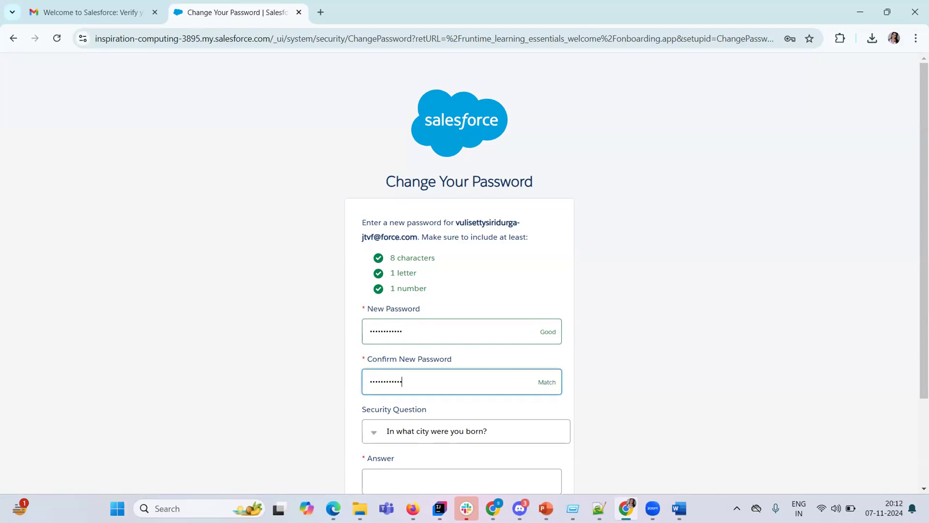
scroll(550, 394, "down", 3)
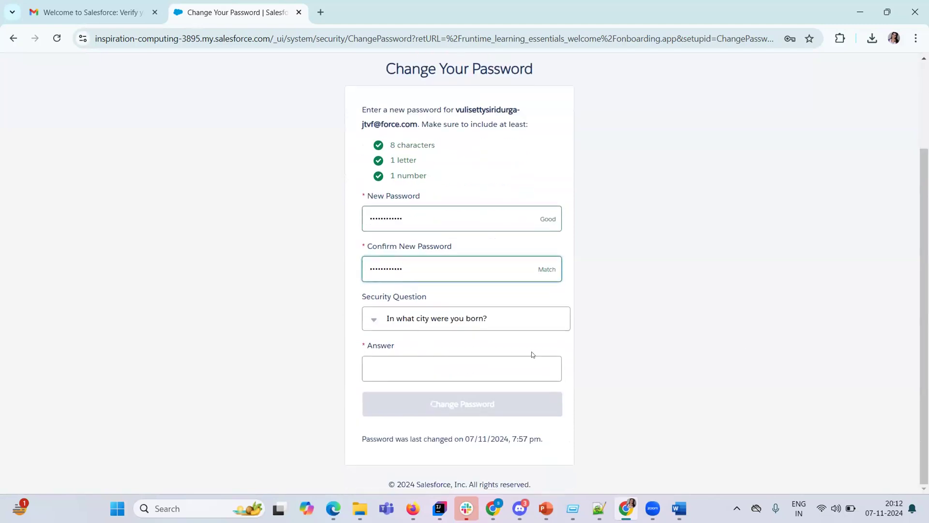
left_click(478, 360)
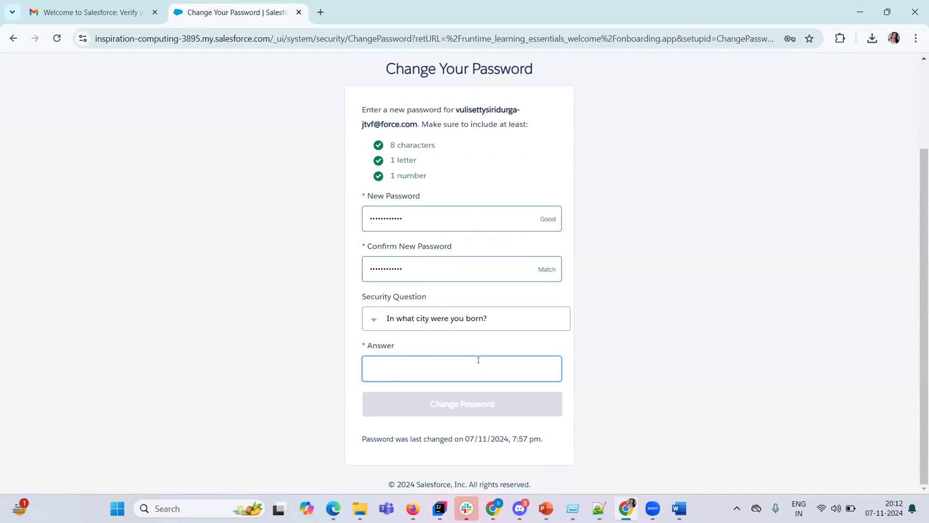
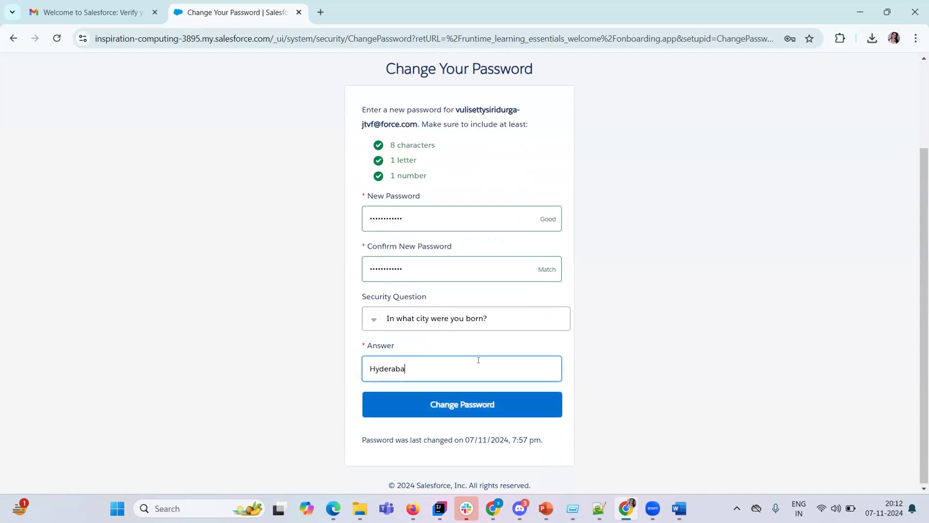
left_click(472, 394)
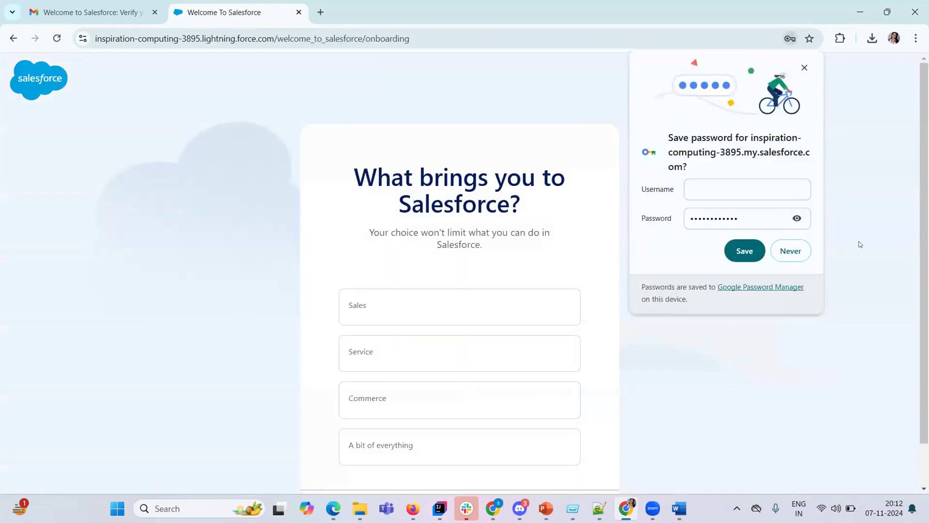
Save the password in Chrome and choose Sales as the reason for using Salesforce.
left_click(761, 254)
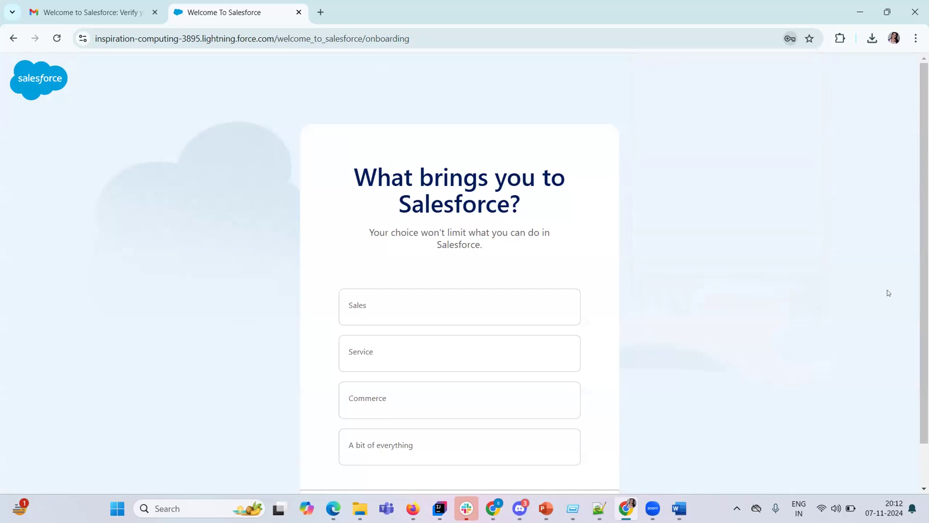
left_click(536, 315)
left_click(484, 361)
left_click(456, 321)
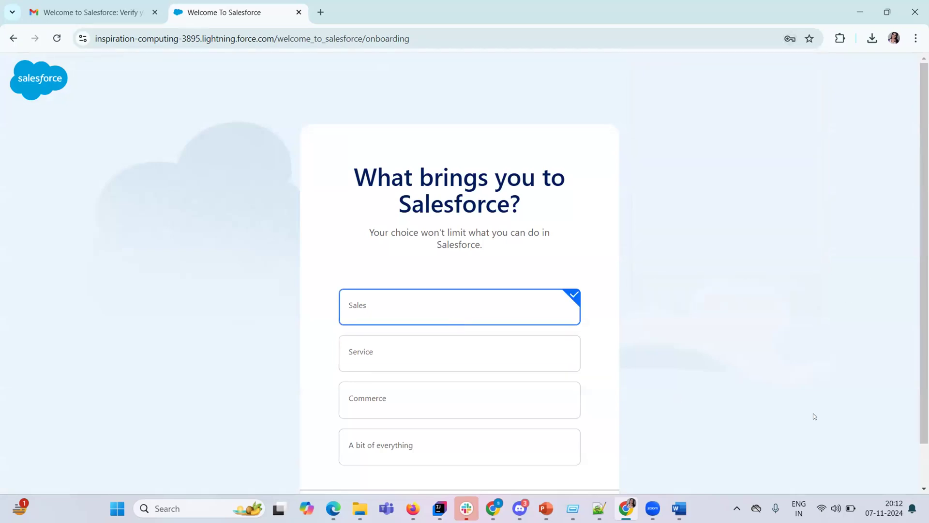
scroll(724, 460, "down", 1)
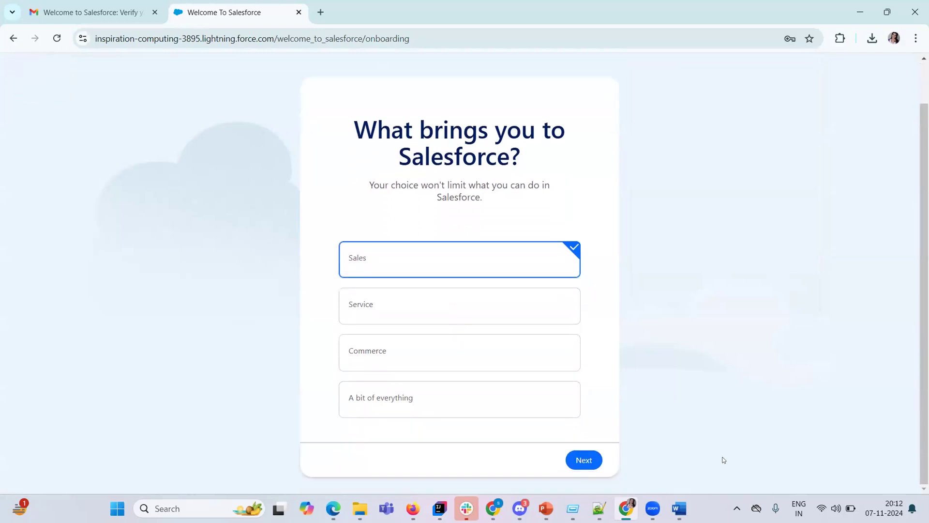
left_click(584, 459)
Pick 'Contacts and info are disorganized' as the challenge and submit the onboarding answers.
left_click(454, 253)
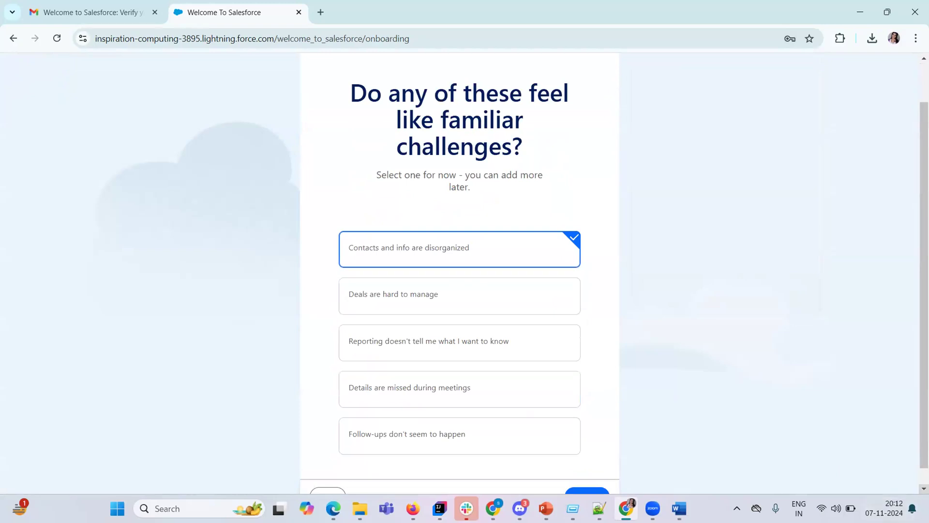
scroll(595, 431, "down", 1)
left_click(587, 477)
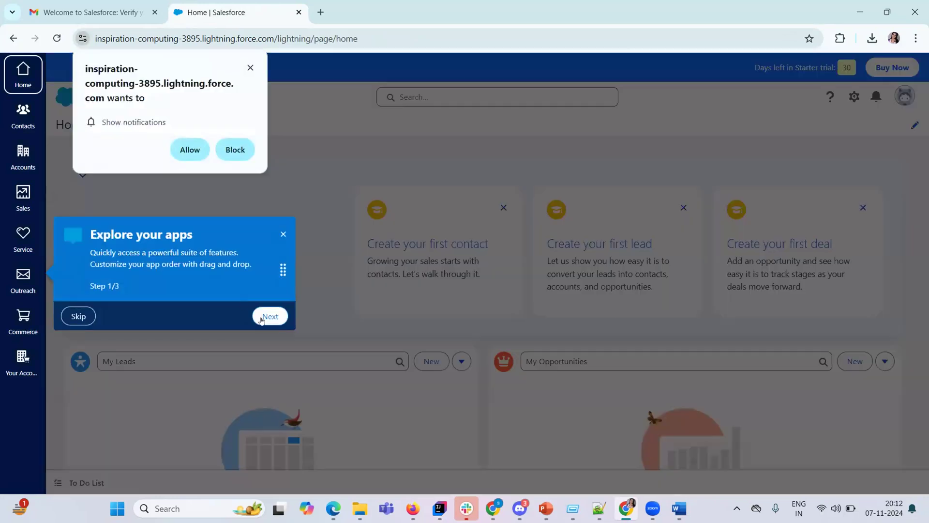
left_click(270, 316)
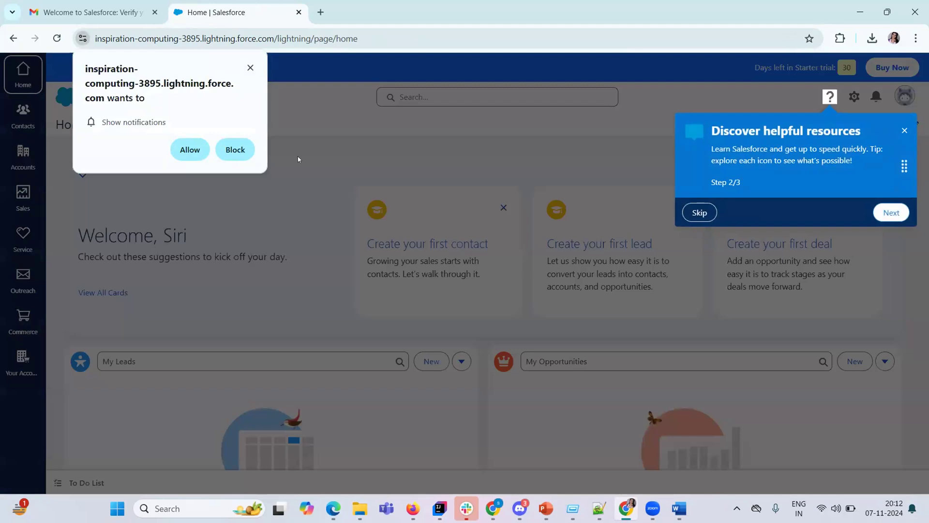
Allow site notifications, finish the welcome tour, and reload the Salesforce Home page.
left_click(197, 145)
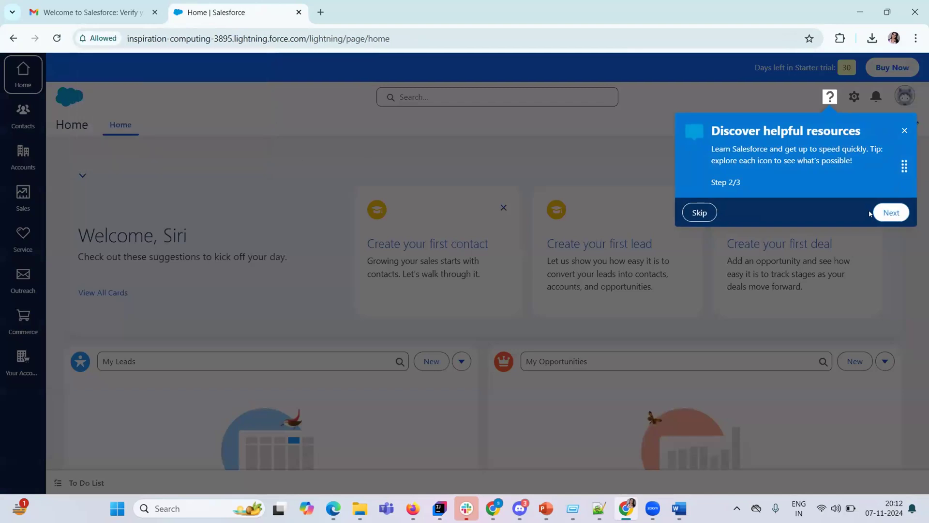
left_click(889, 212)
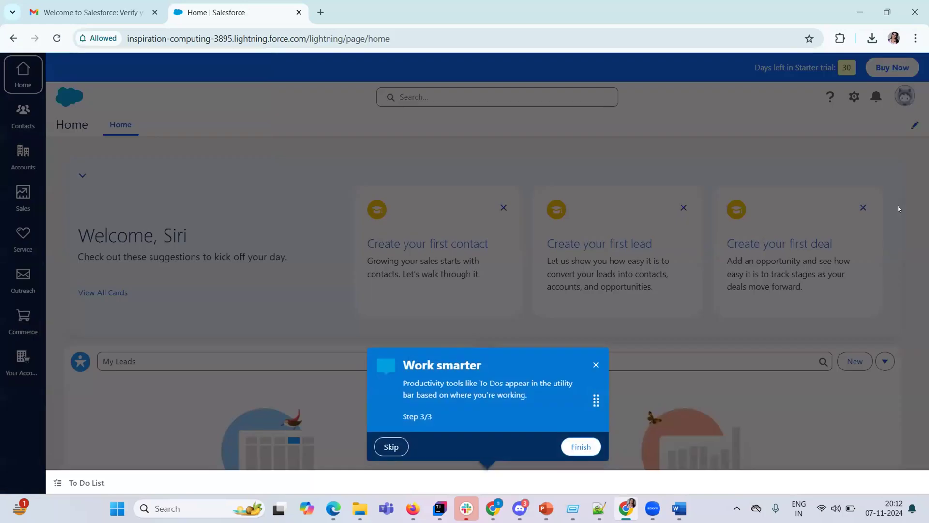
left_click(574, 452)
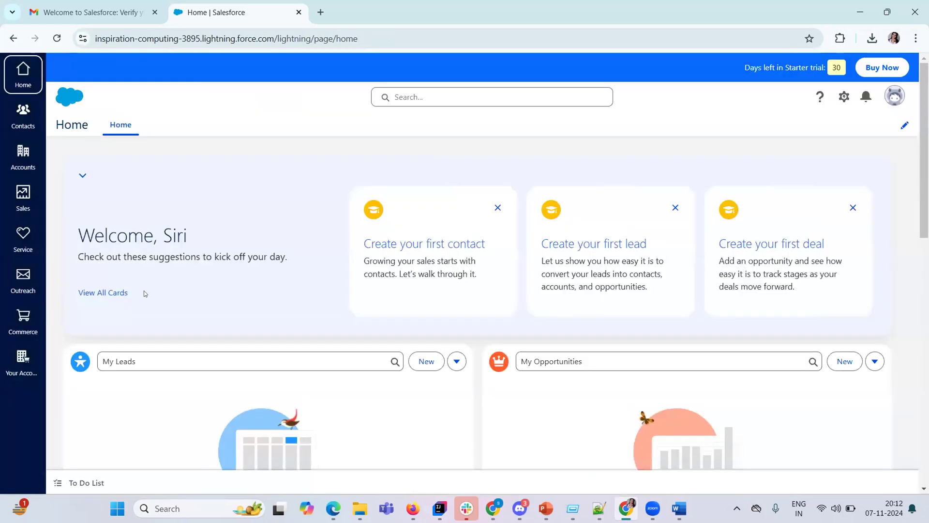
left_click(67, 90)
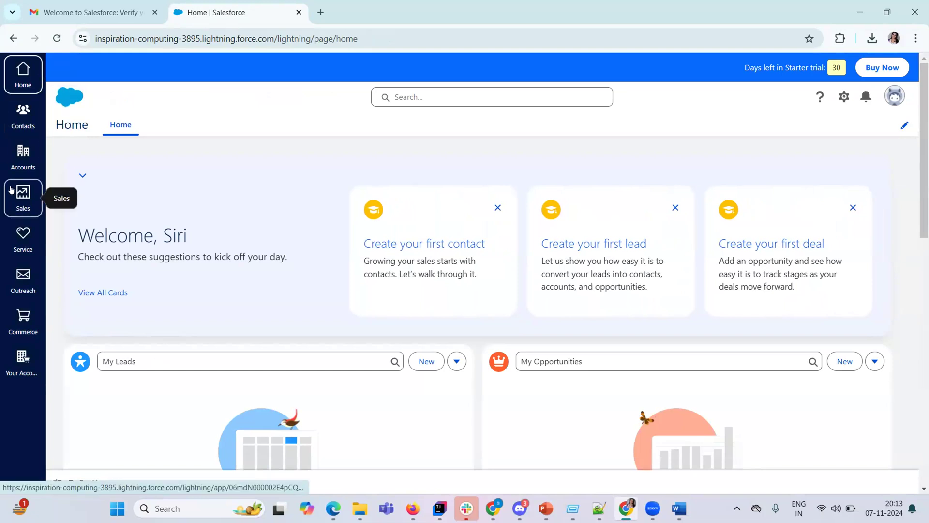
left_click(13, 189)
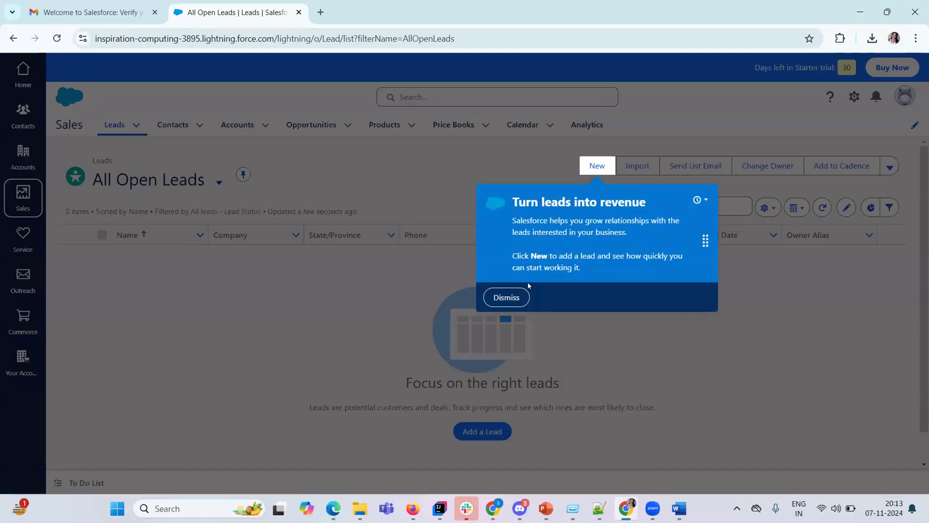
Dismiss the leads popup, view Personal Information settings from the profile card, then return Home.
left_click(508, 297)
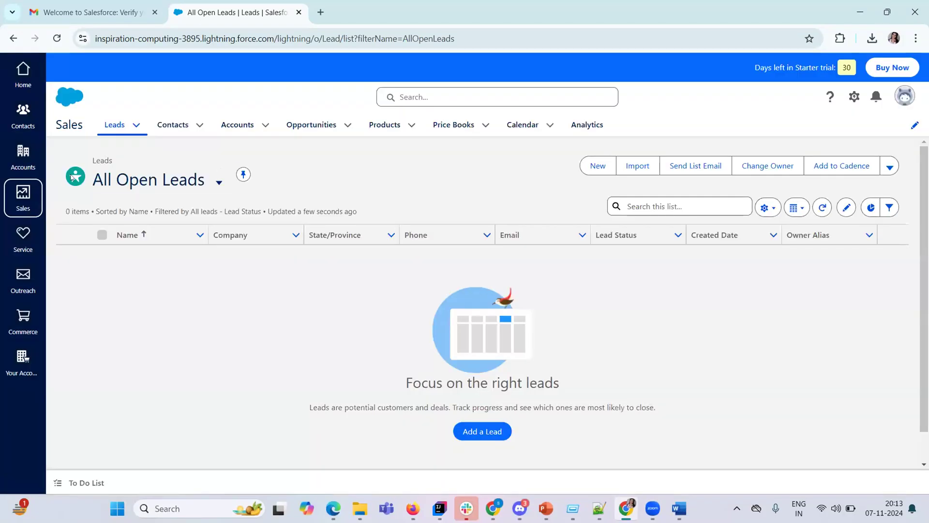
left_click(219, 183)
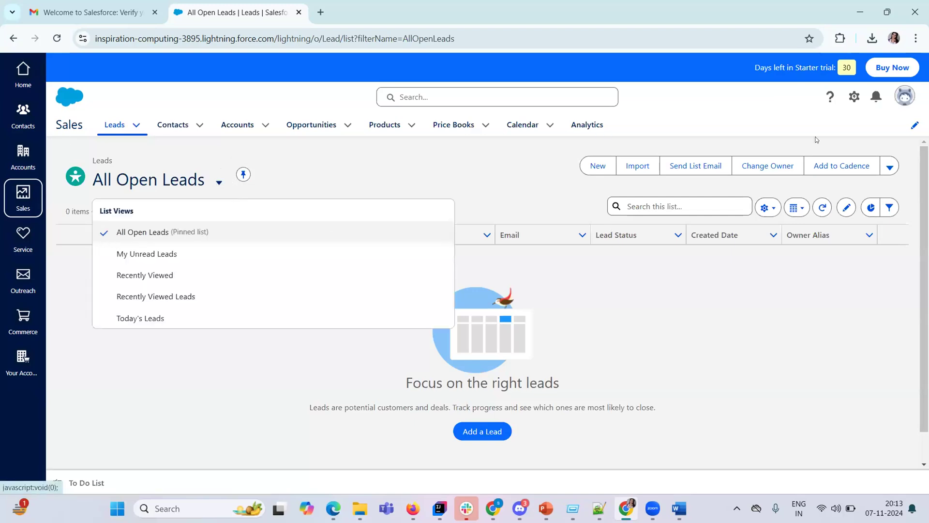
left_click(903, 98)
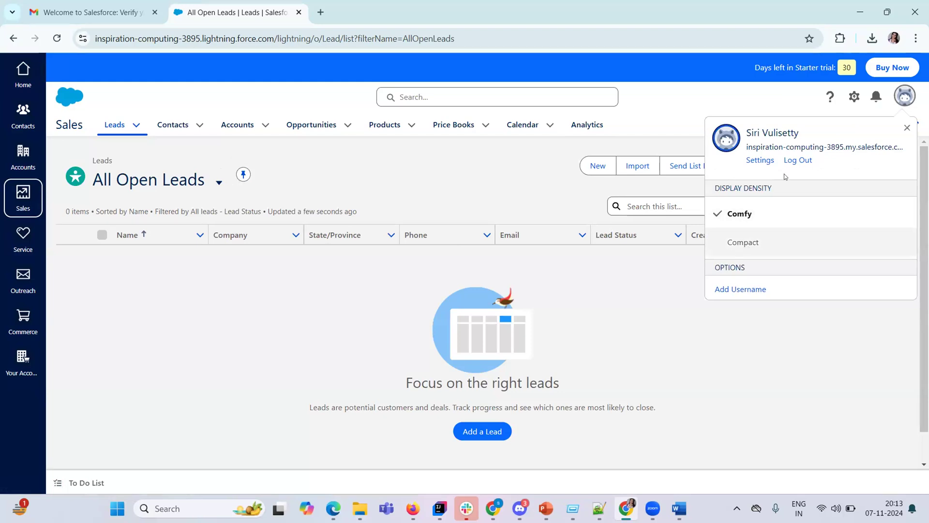
left_click(762, 162)
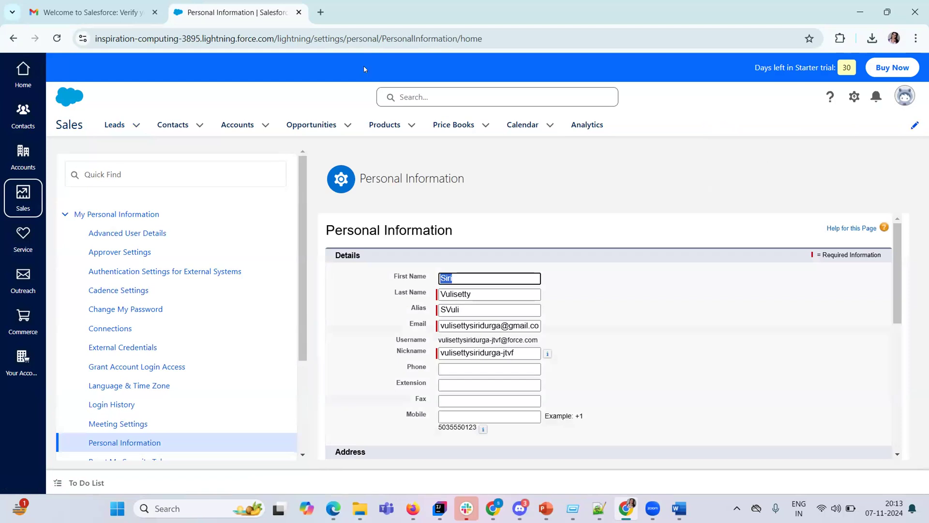
left_click(26, 76)
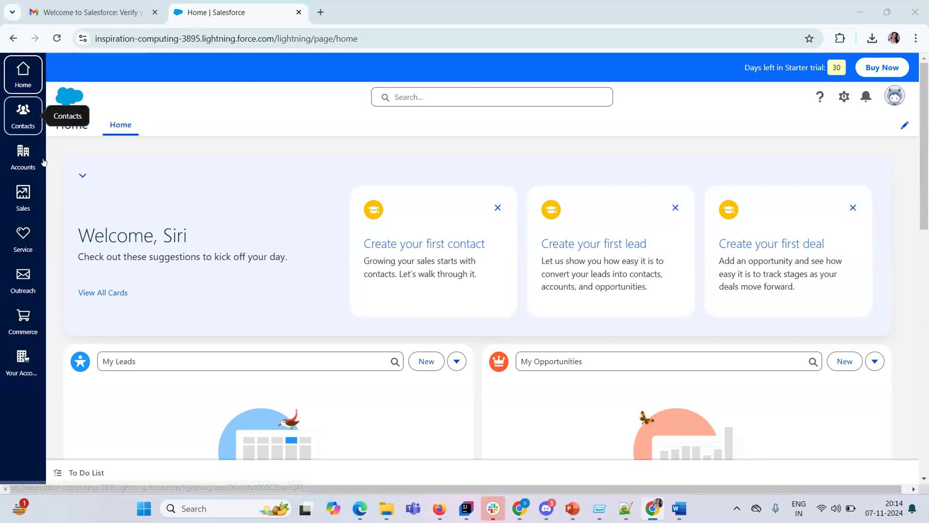
Switch to the Sales app, list the three Price Books, and open Quick Settings.
left_click(41, 112)
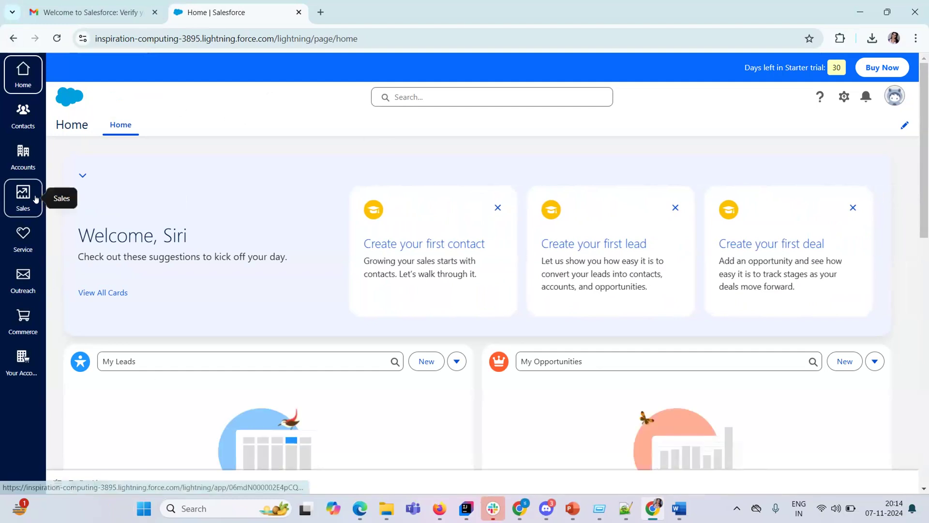
left_click(35, 199)
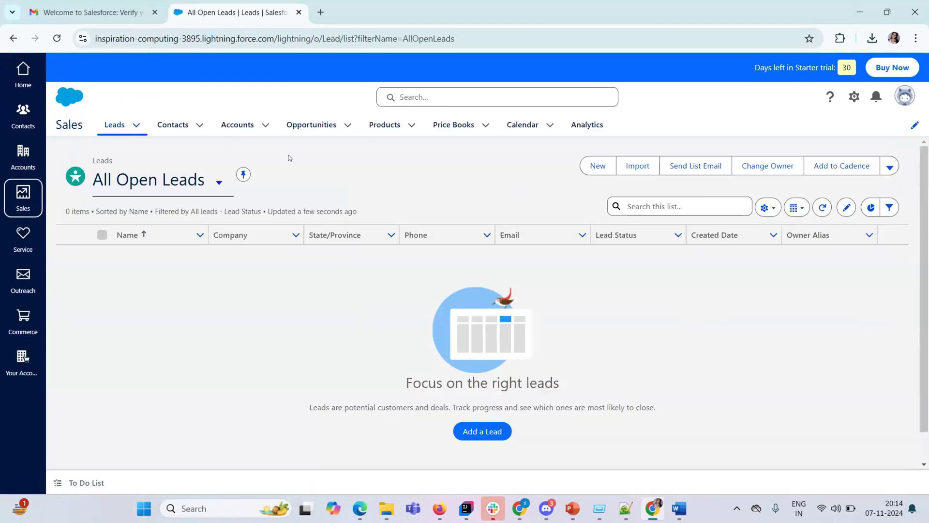
left_click(467, 125)
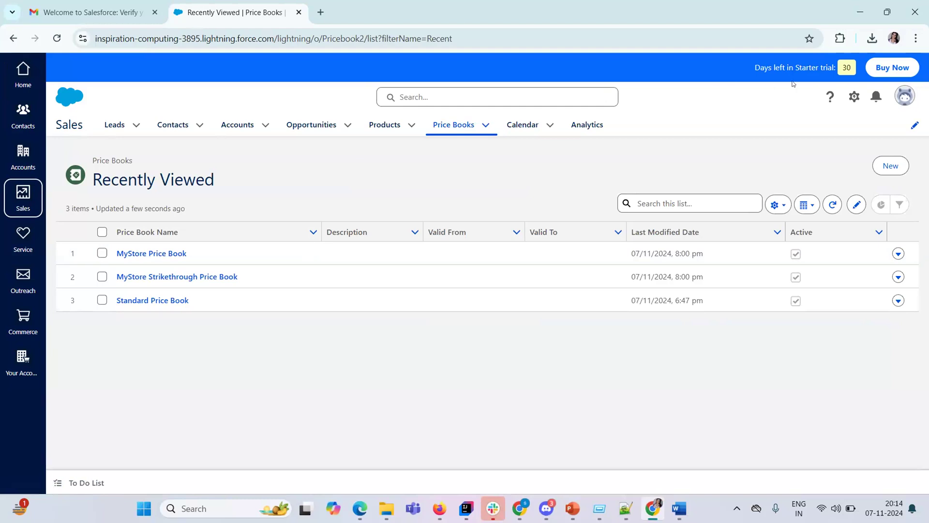
left_click(854, 96)
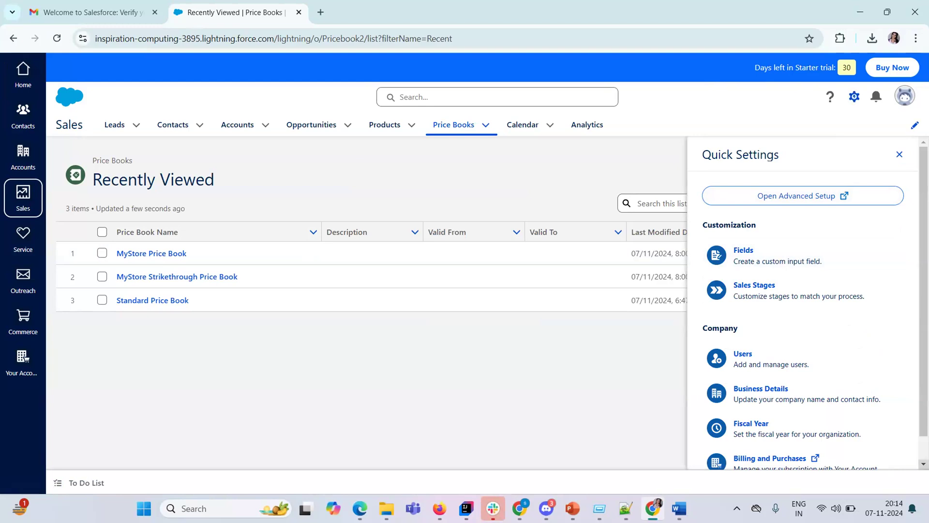
scroll(803, 305, "down", 1)
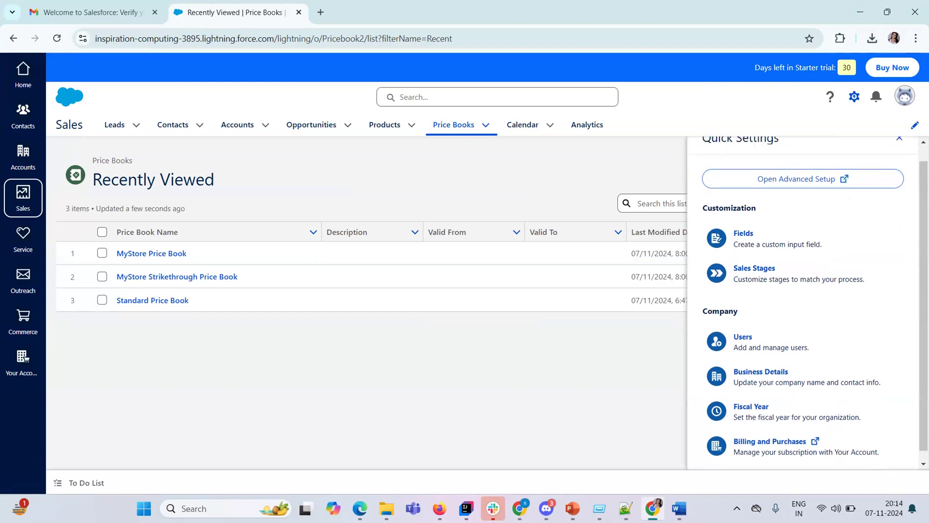
scroll(803, 305, "up", 1)
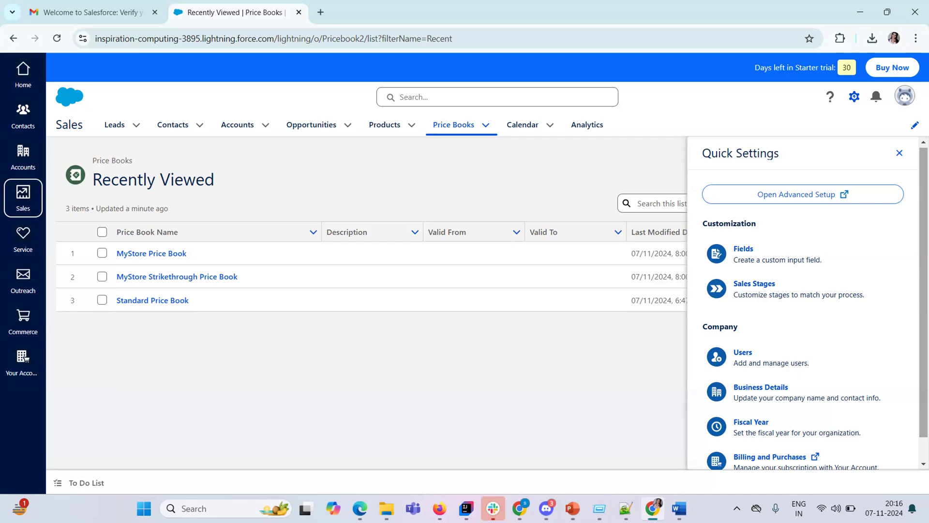
left_click(804, 195)
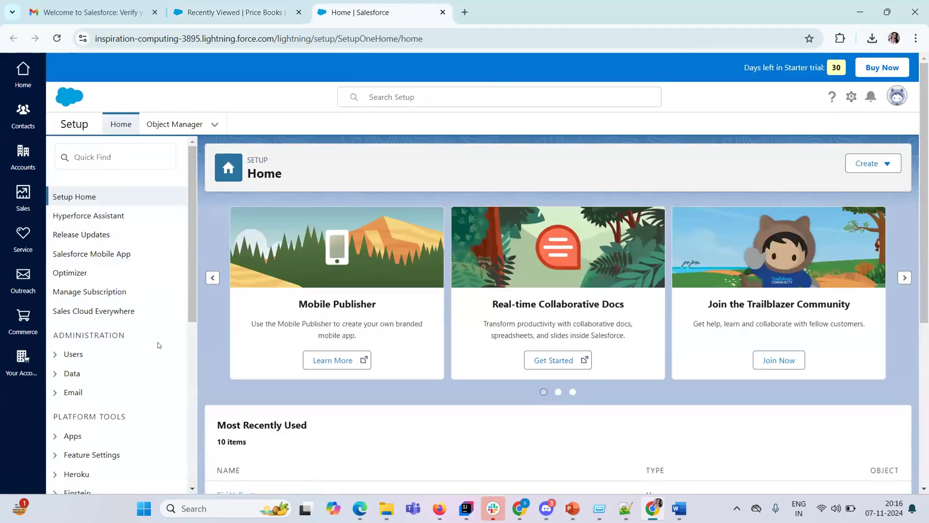
Scroll the Setup Home sidebar, then go back to the Price Books browser tab.
scroll(191, 490, "down", 3)
scroll(191, 490, "down", 1)
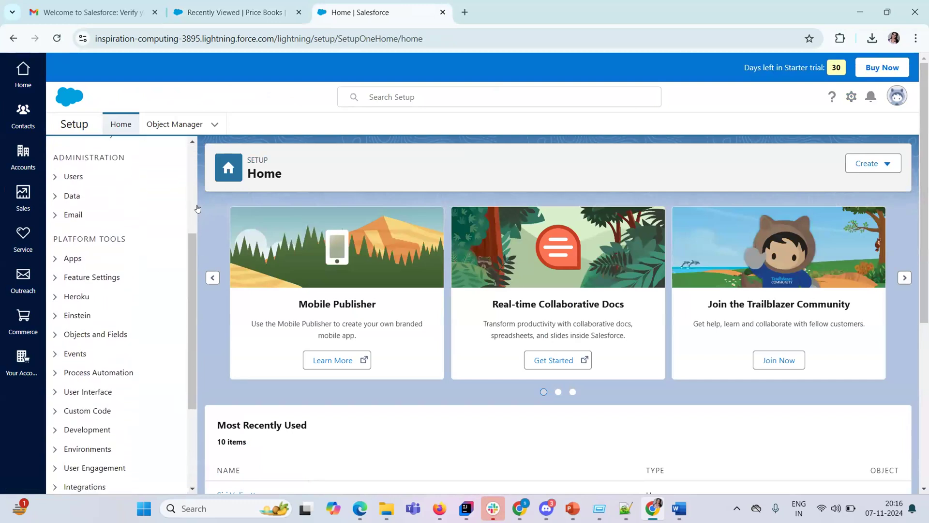
double_click(196, 175)
left_click(196, 175)
left_click_drag(197, 175, 192, 159)
scroll(192, 158, "up", 4)
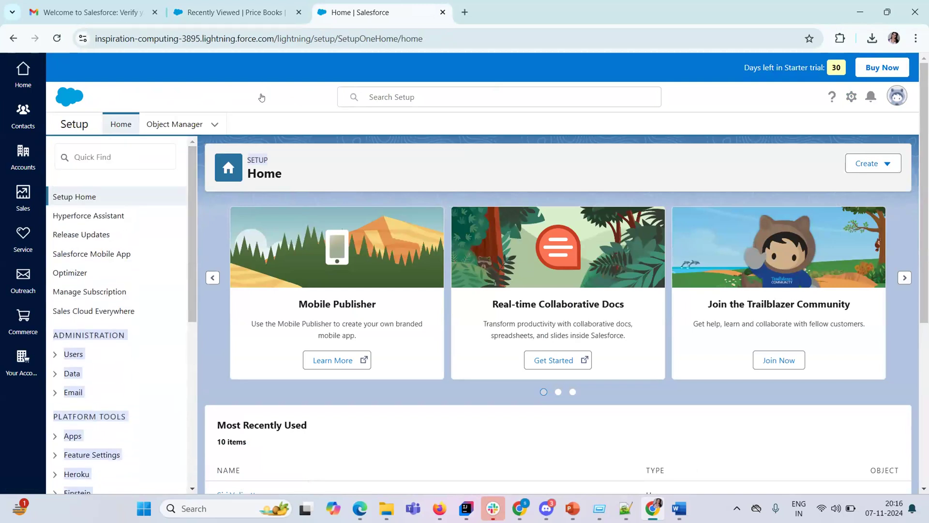
left_click(229, 12)
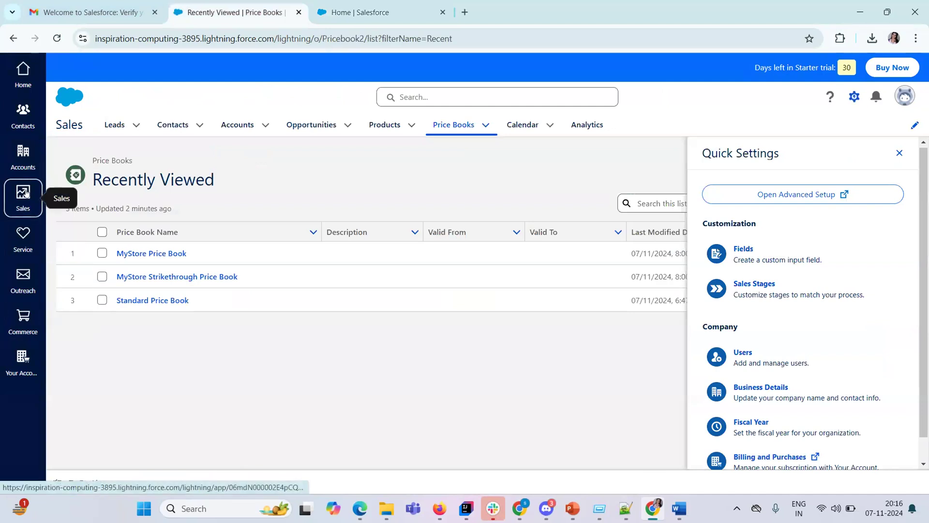
left_click(115, 125)
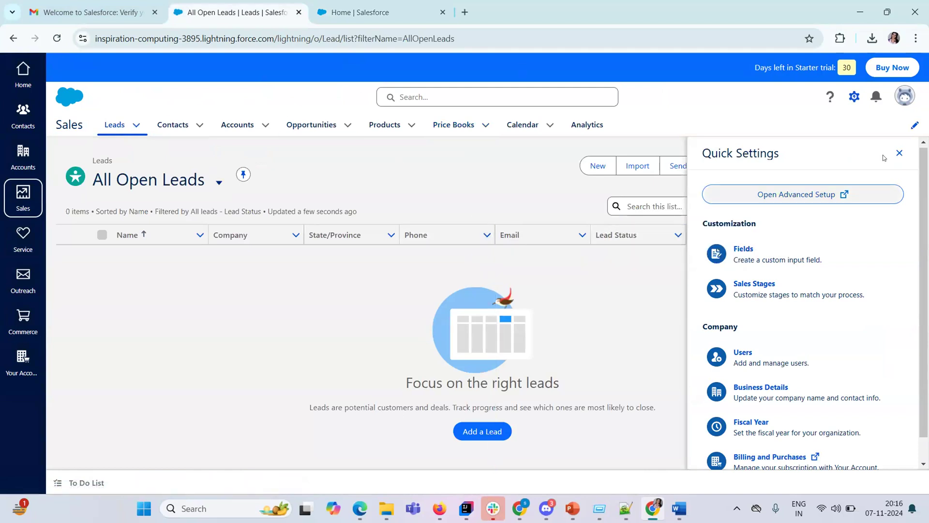
Close and reopen Quick Settings over All Open Leads, then bring Setup Home to the front.
left_click(899, 152)
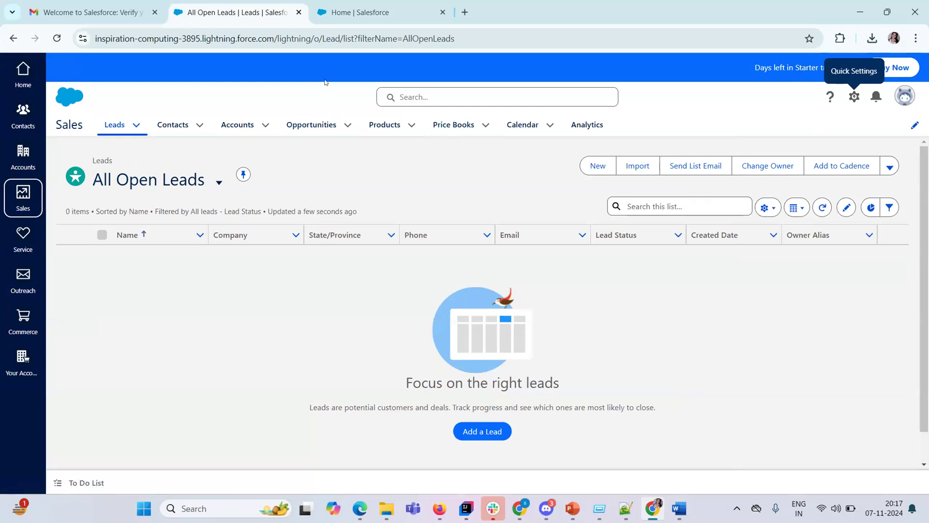
left_click(430, 5)
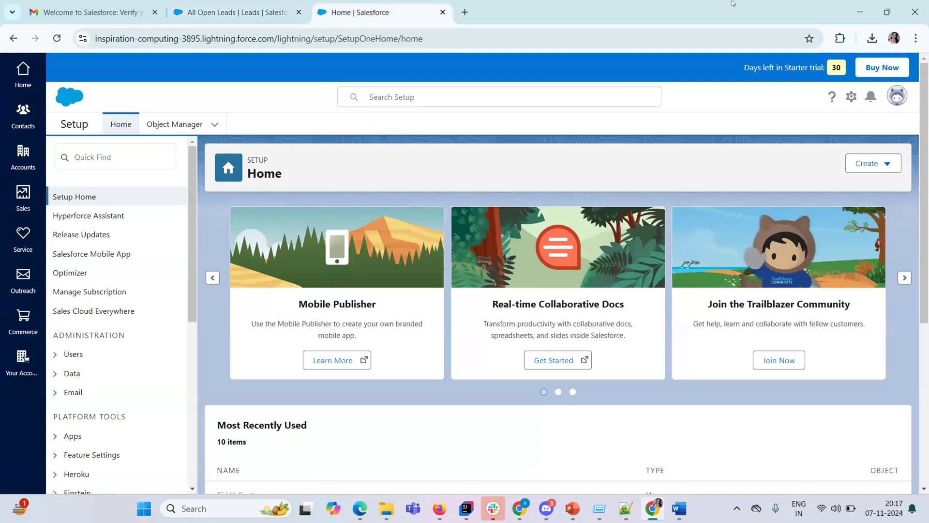
left_click(274, 14)
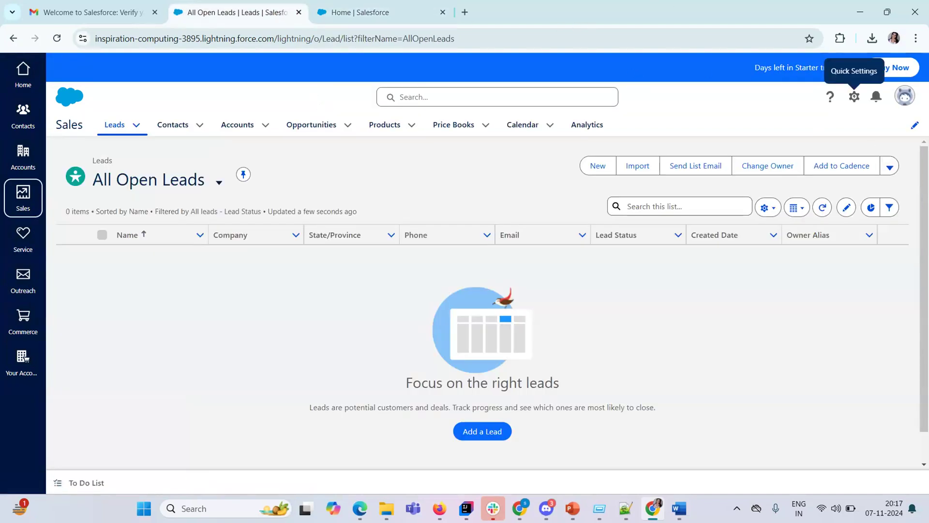
left_click(854, 97)
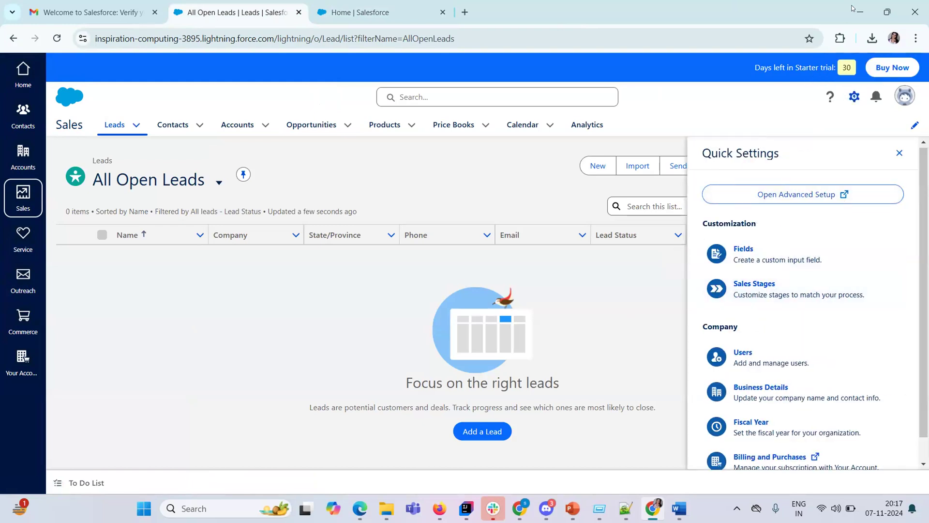
left_click(403, 7)
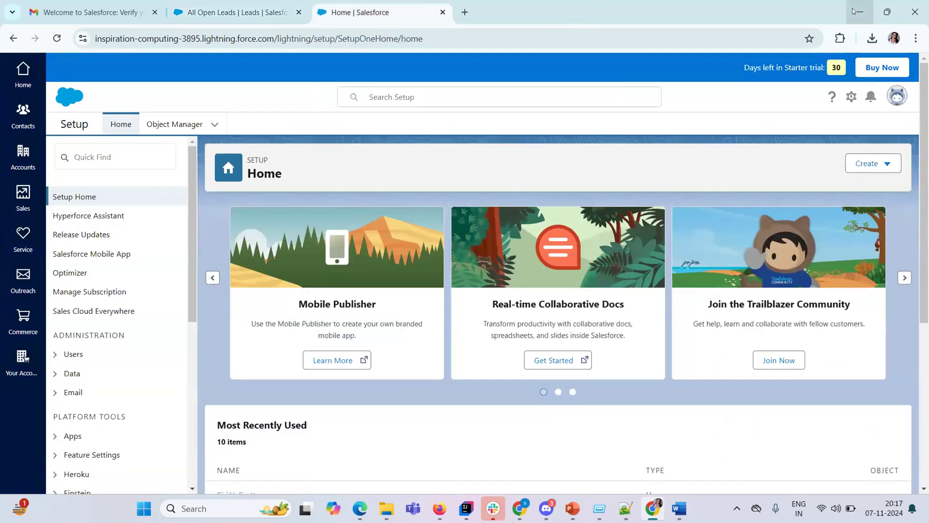
left_click(859, 12)
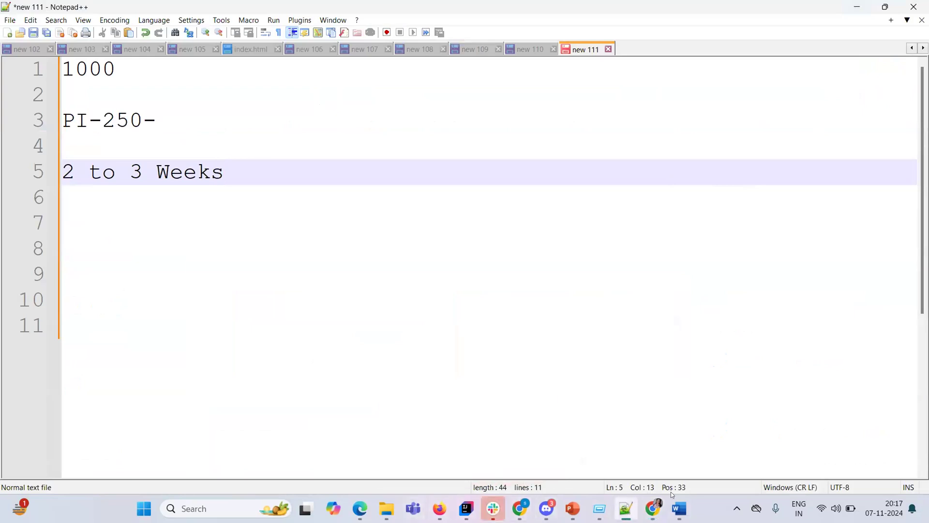
mouse_move(625, 505)
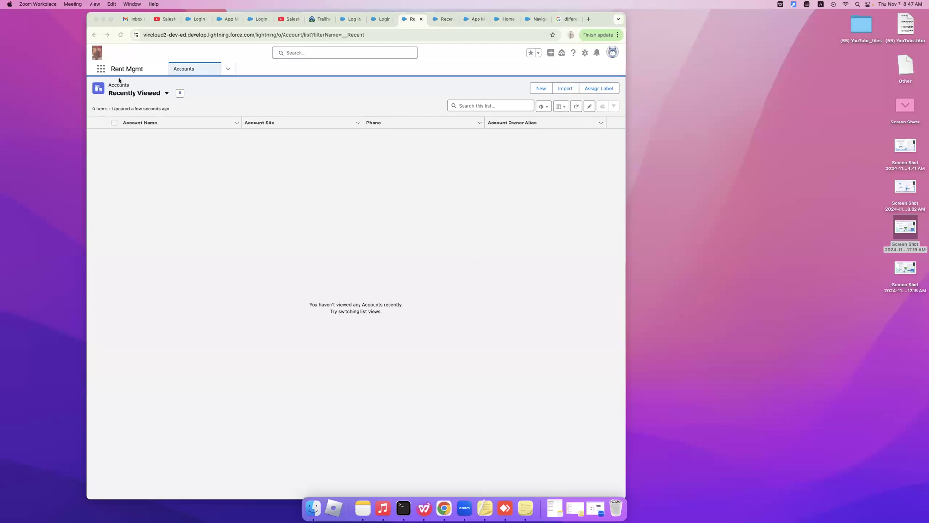
Go to the Salesforce Setup home page and dismiss the My Service Journey panel.
left_click(100, 72)
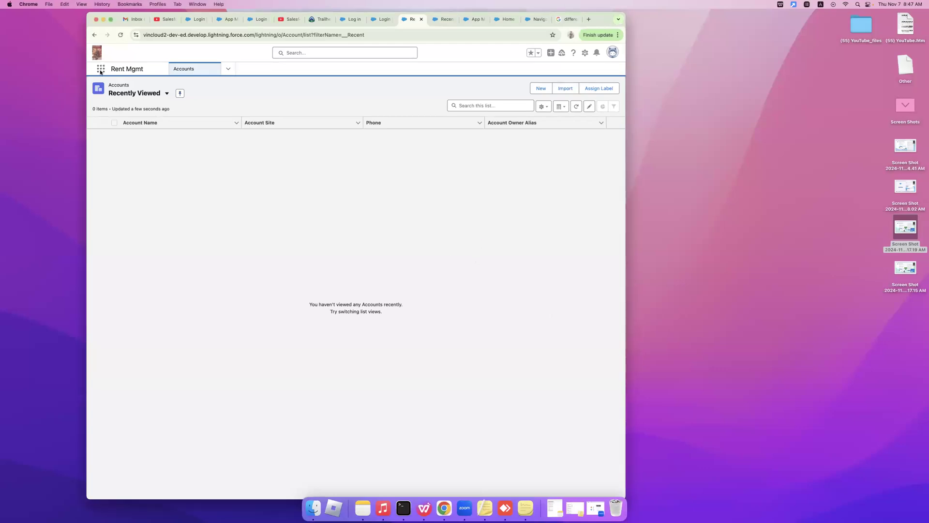
left_click(585, 53)
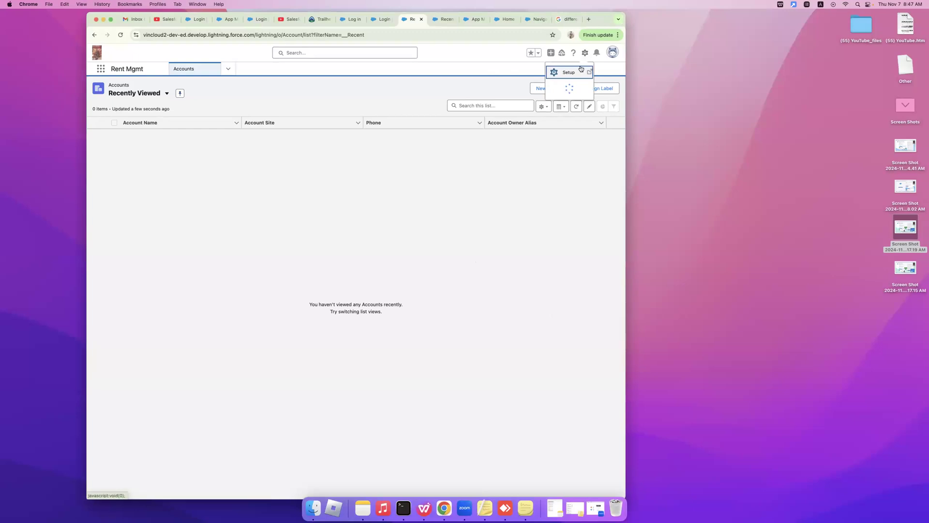
left_click(574, 71)
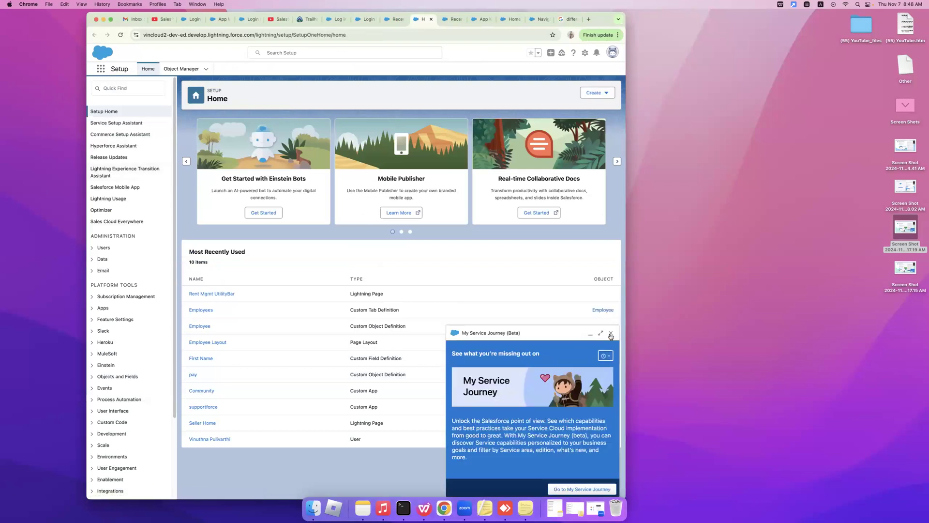
left_click(612, 336)
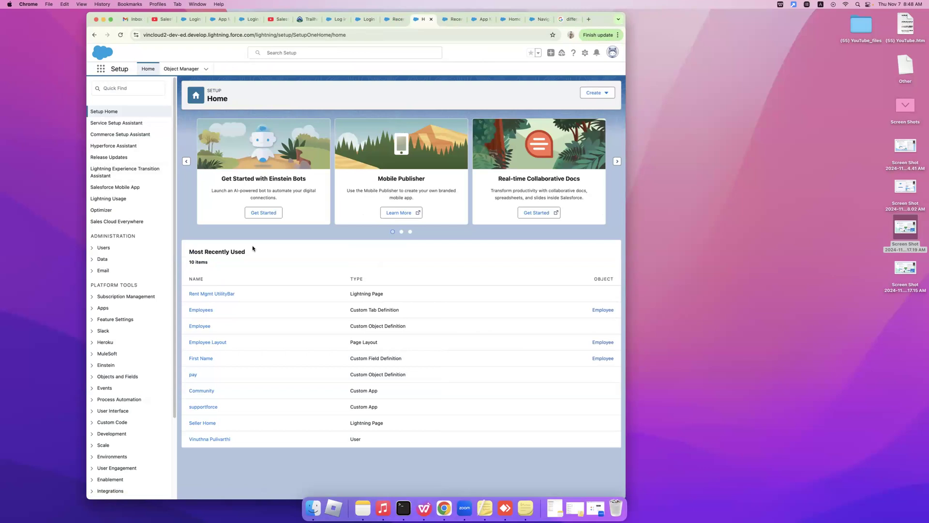
Browse the full App Launcher catalogue of all apps and items, then close it.
left_click(100, 70)
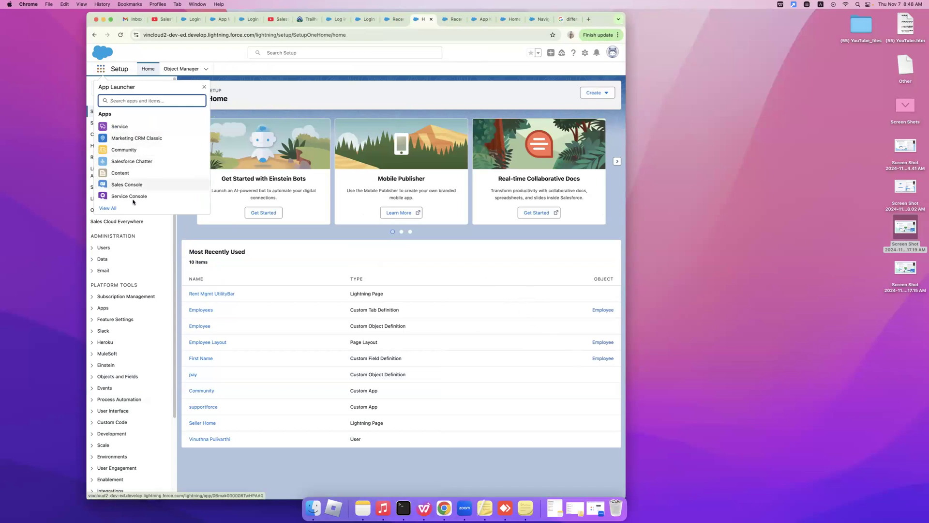
left_click(116, 209)
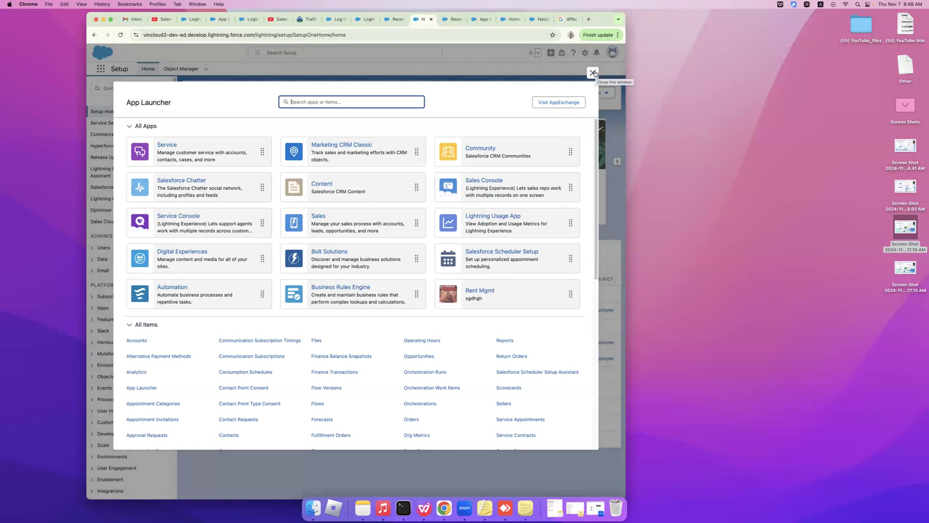
left_click(593, 73)
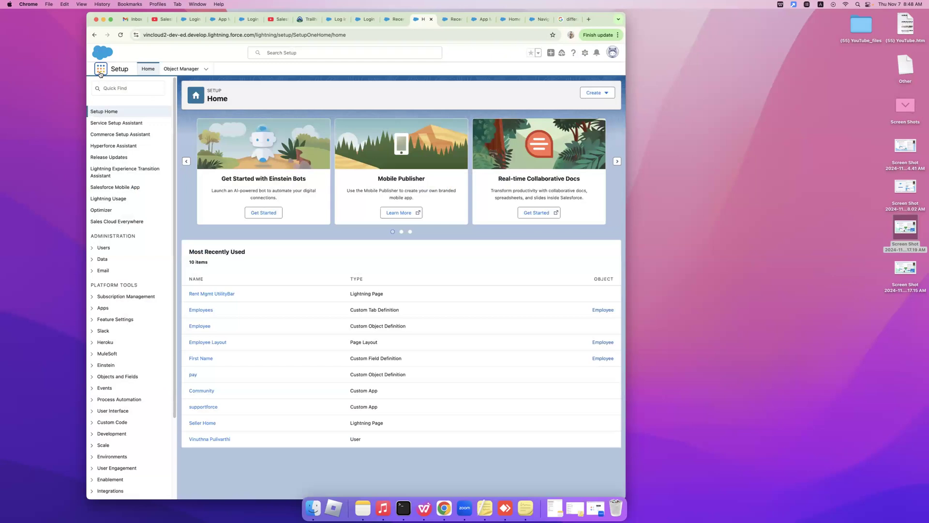
left_click(101, 73)
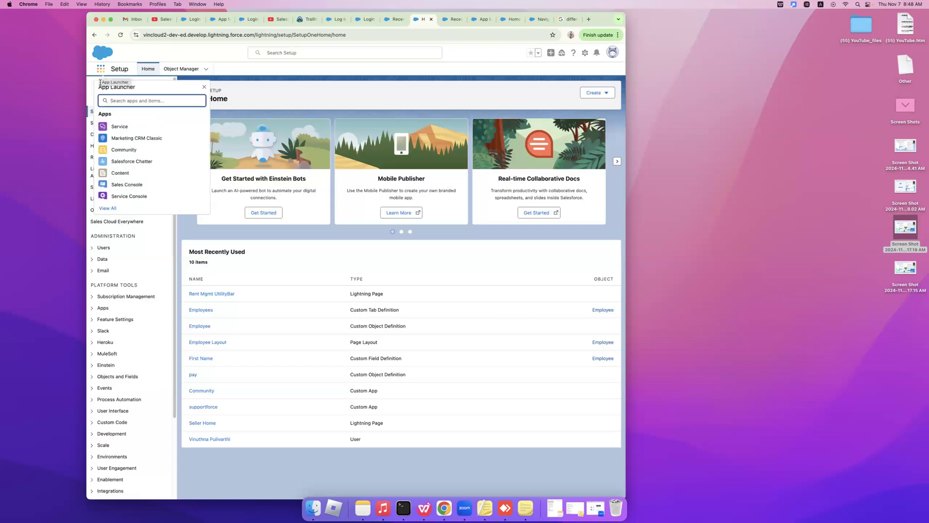
left_click(118, 129)
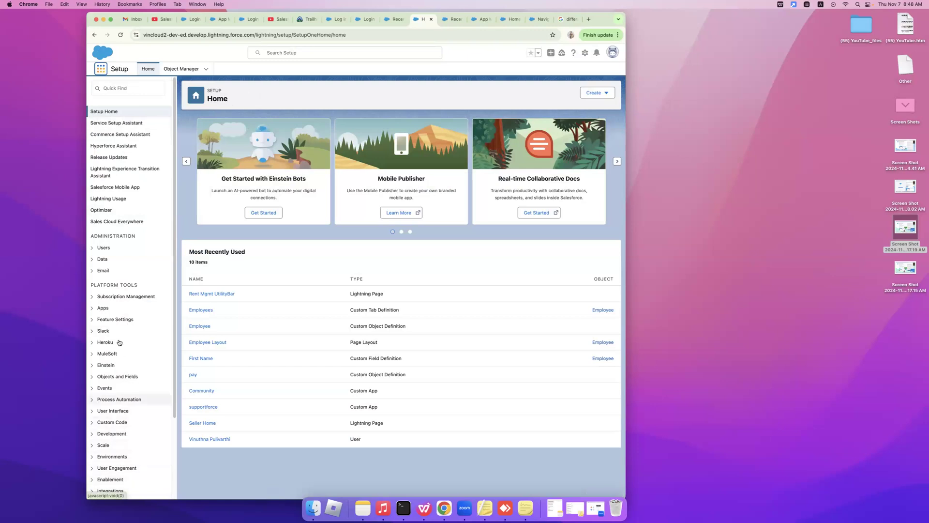
Launch the Service Console app from the full App Launcher list.
left_click(100, 68)
left_click(107, 208)
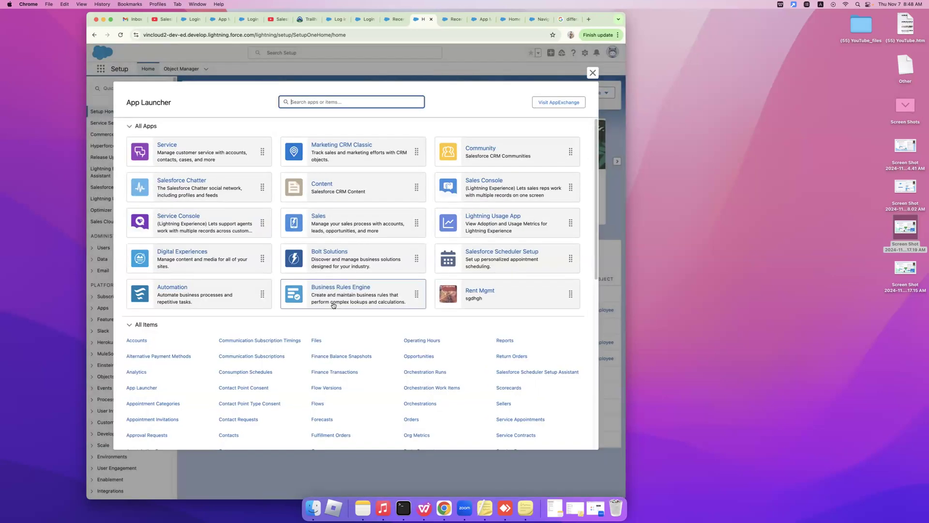
left_click(174, 216)
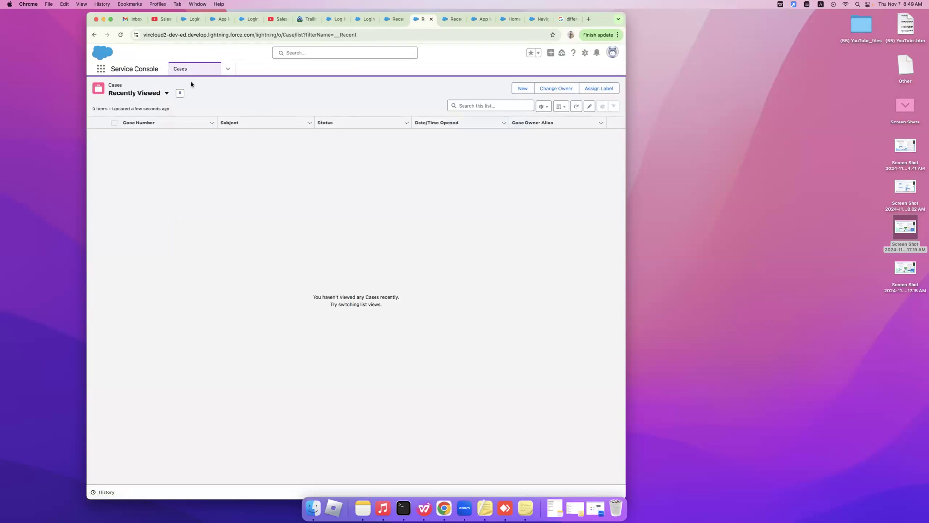
Switch the Service Console from Cases to Accounts, showing its empty Recently Viewed list.
left_click(229, 72)
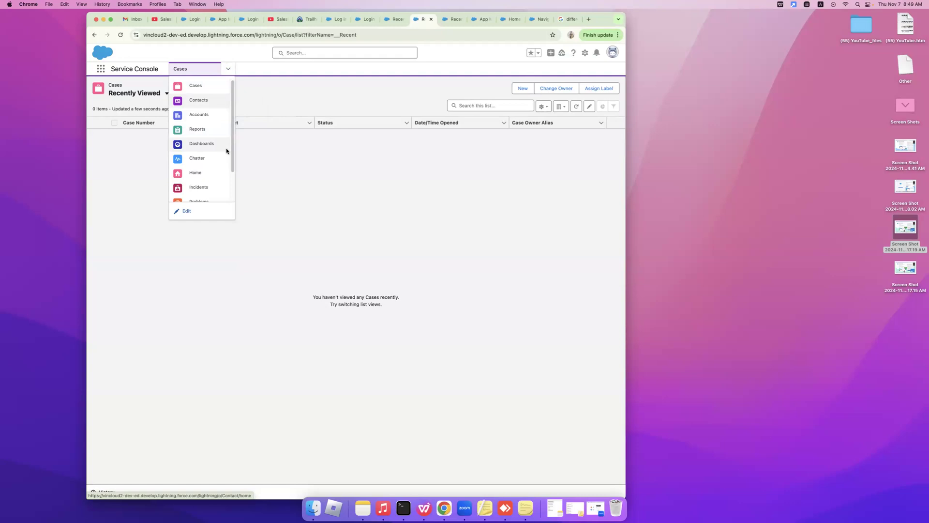
scroll(234, 180, "down", 2)
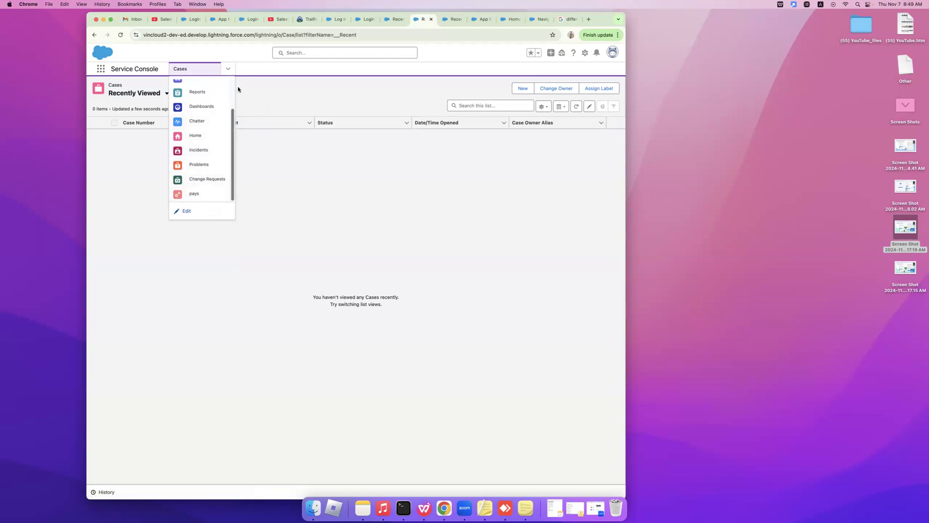
scroll(231, 92, "up", 2)
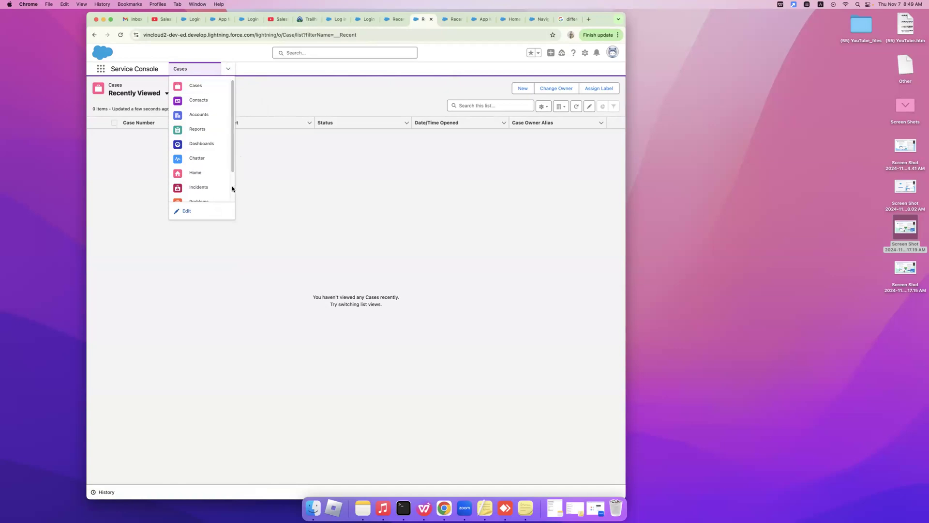
scroll(232, 187, "down", 2)
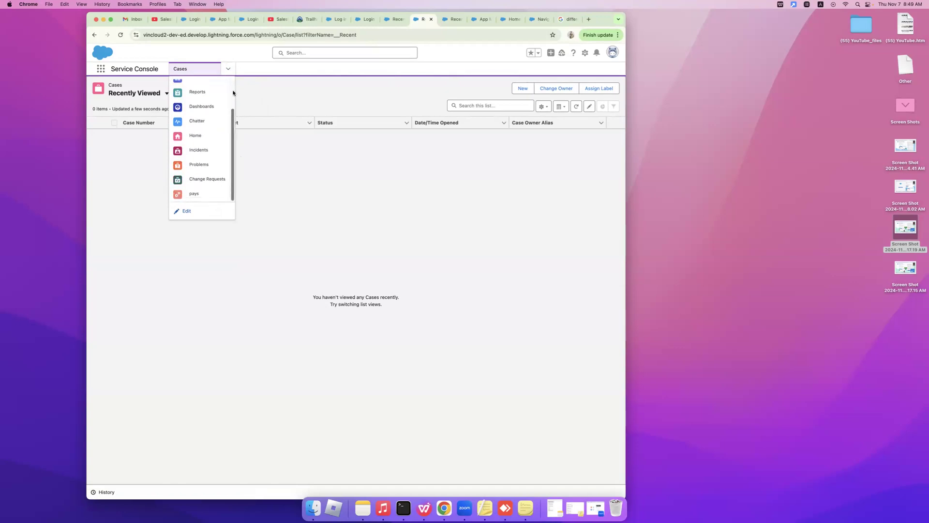
scroll(233, 92, "up", 3)
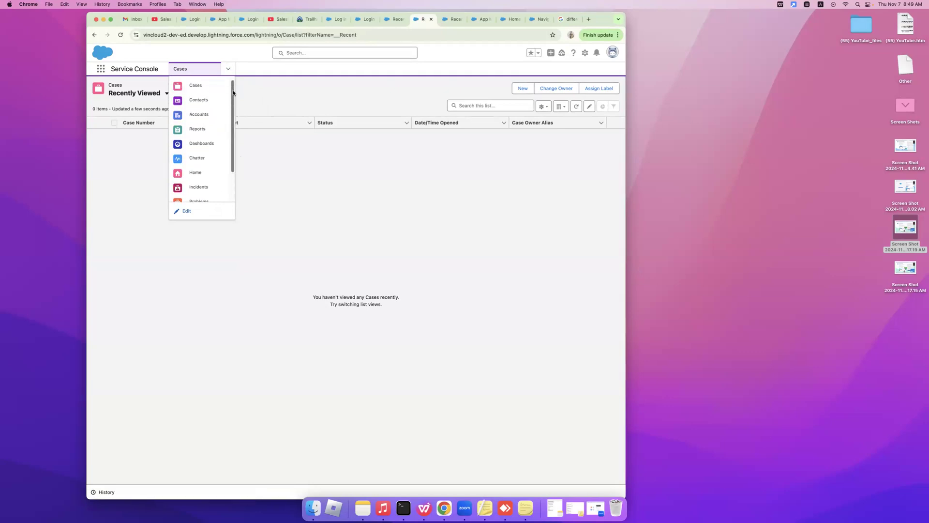
left_click(256, 82)
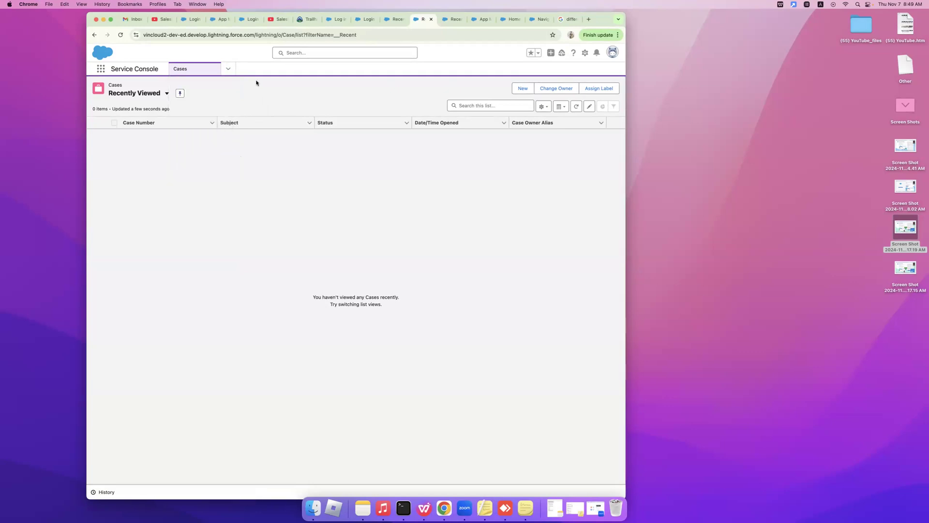
left_click(226, 70)
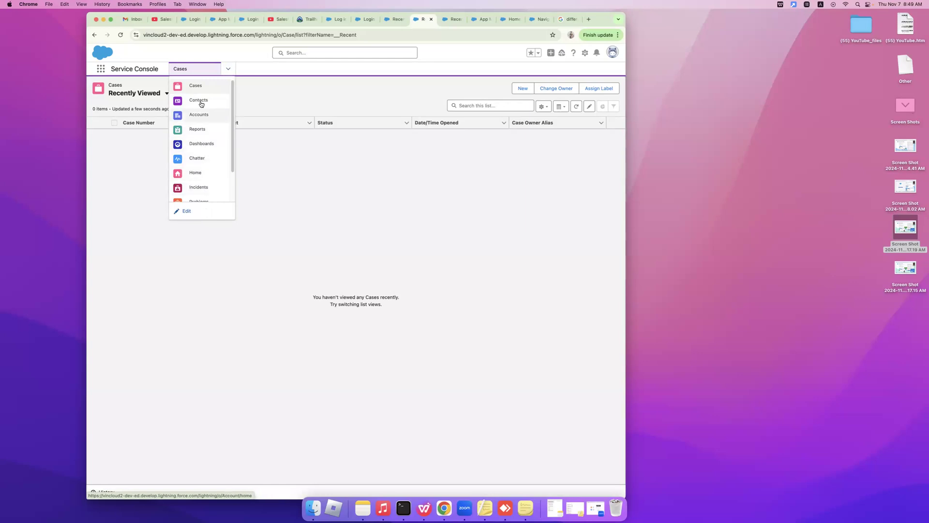
left_click(200, 115)
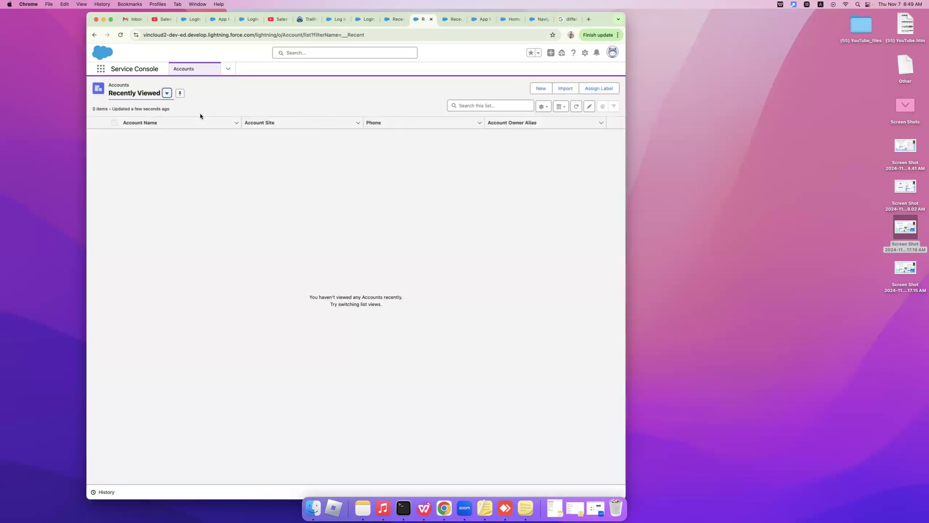
Switch the Accounts list view to All Accounts to see all 13 accounts.
left_click(167, 93)
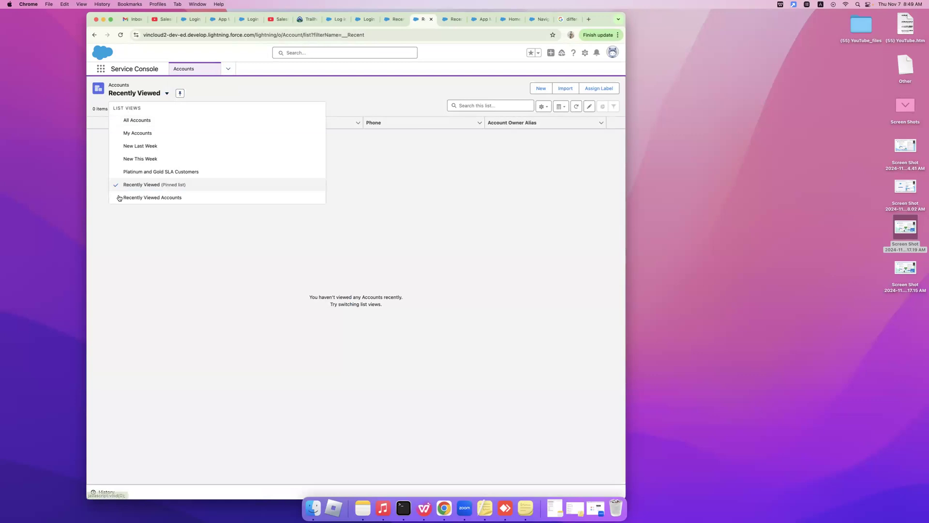
left_click(136, 120)
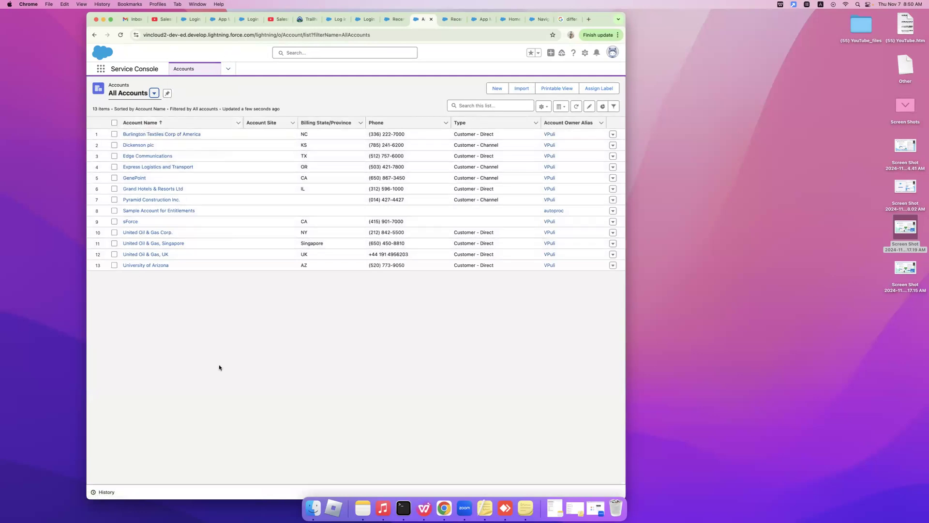
left_click(153, 95)
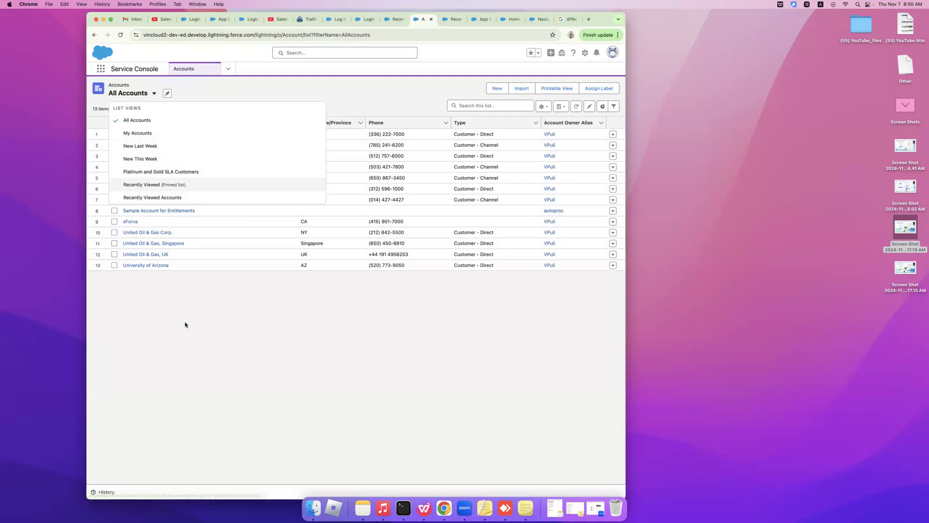
key("Escape")
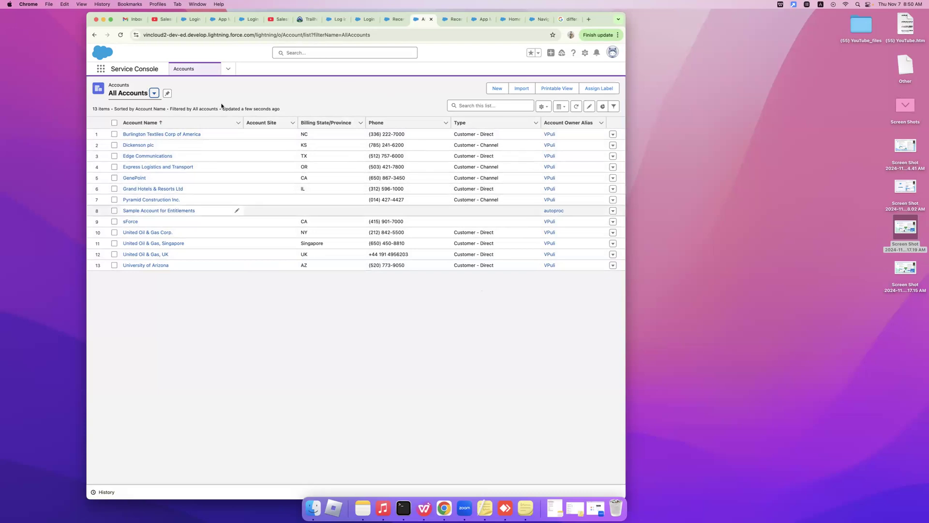
left_click(155, 92)
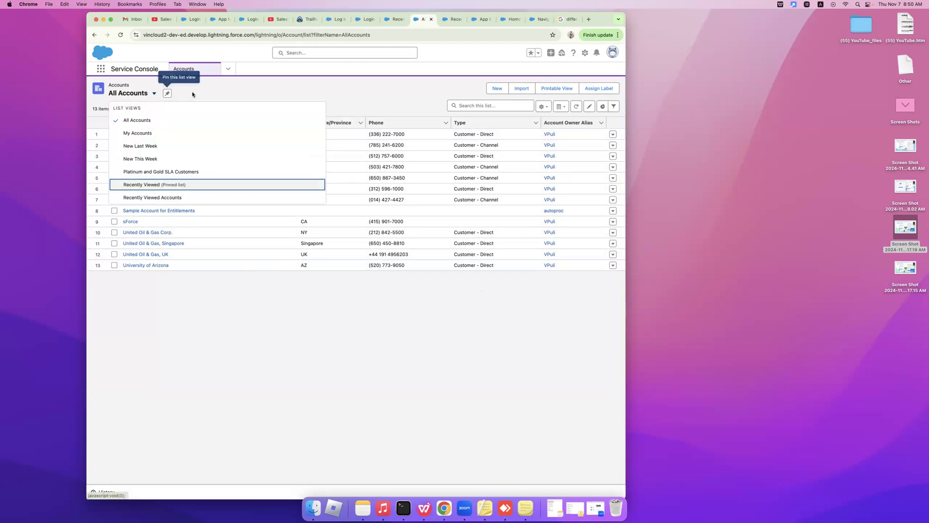
left_click(242, 88)
Return the Service Console navigation to Cases.
left_click(227, 72)
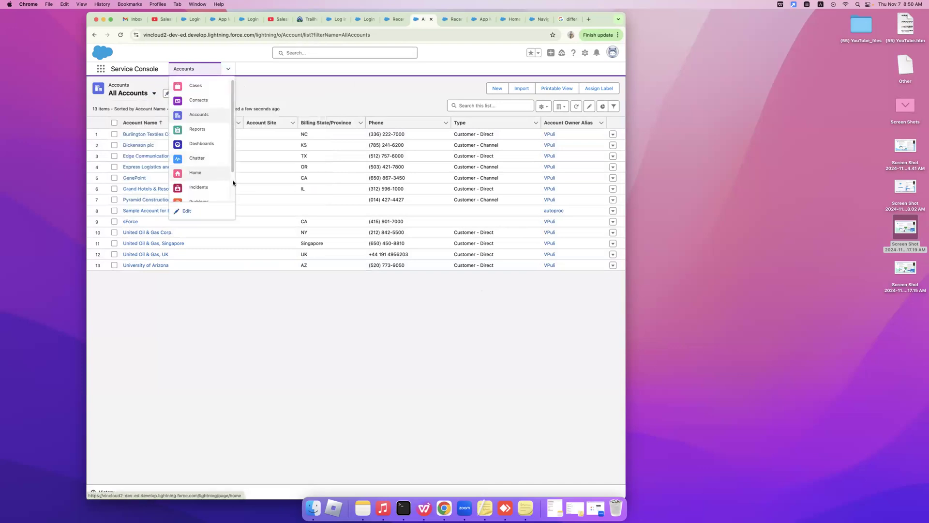
scroll(232, 181, "down", 3)
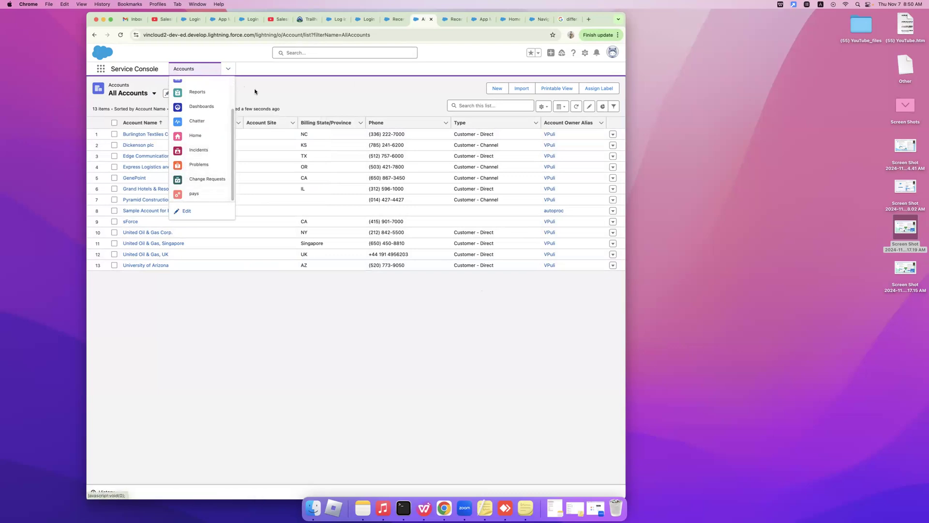
scroll(230, 86, "up", 3)
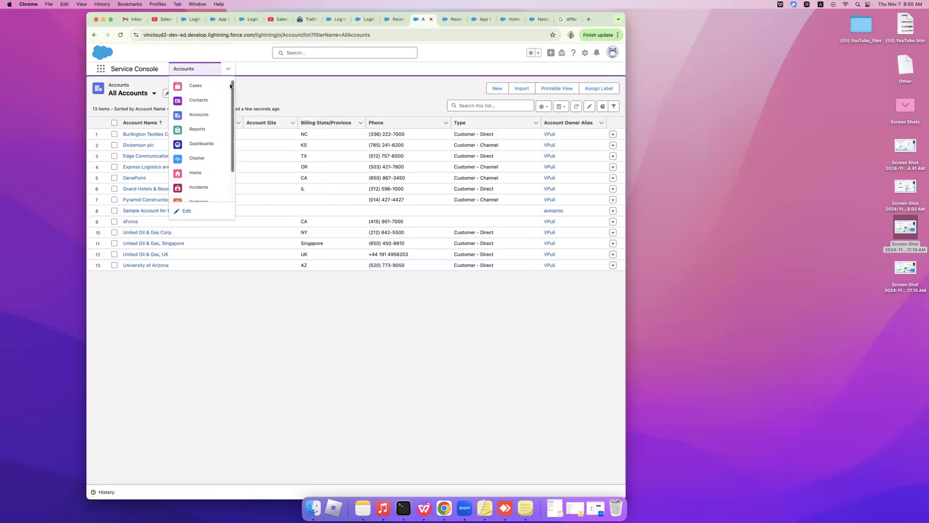
left_click(200, 85)
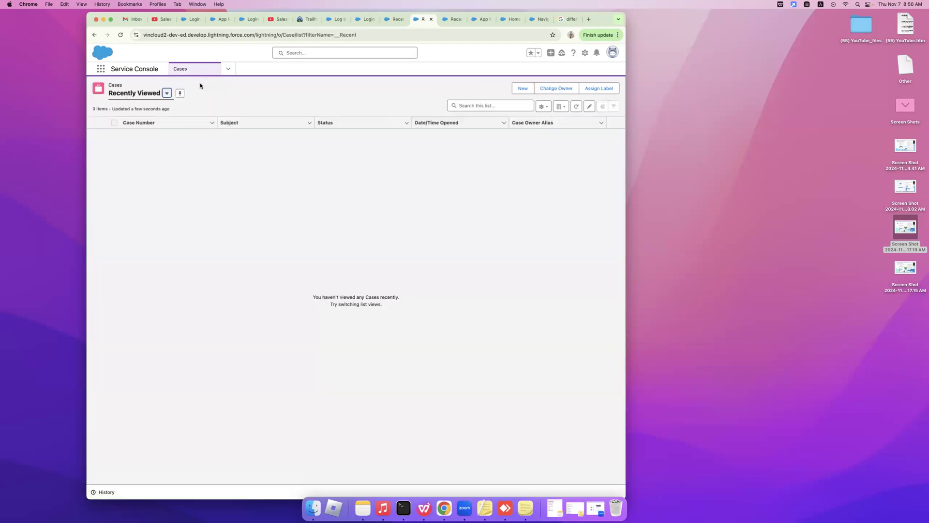
Change the Cases list view from Recently Viewed to My Cases.
left_click(166, 94)
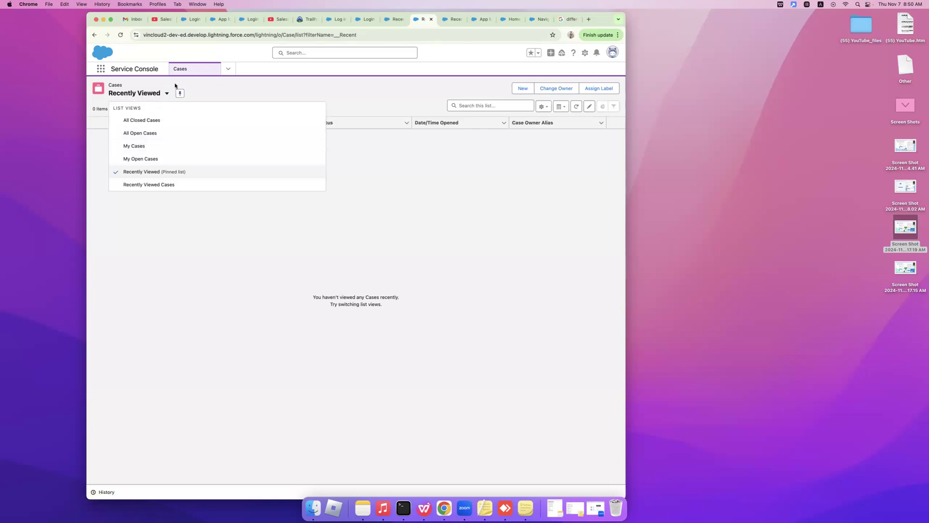
left_click(129, 145)
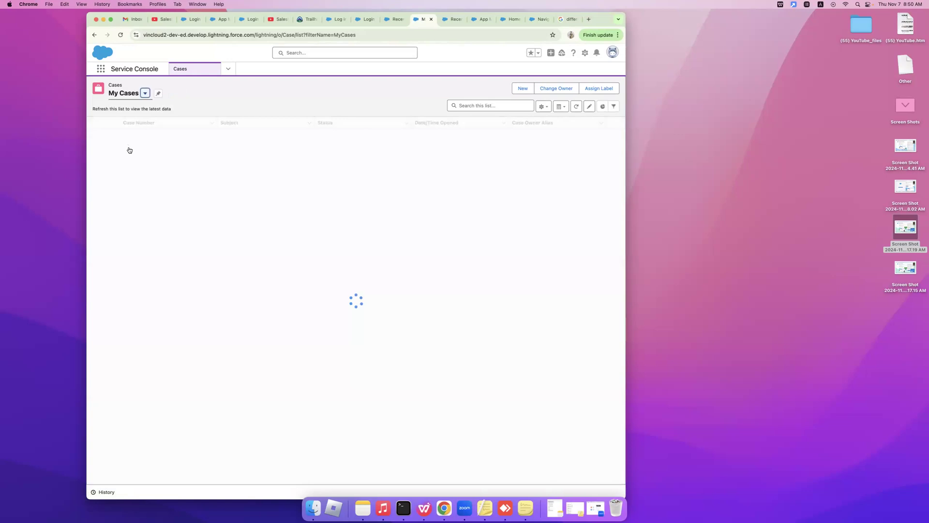
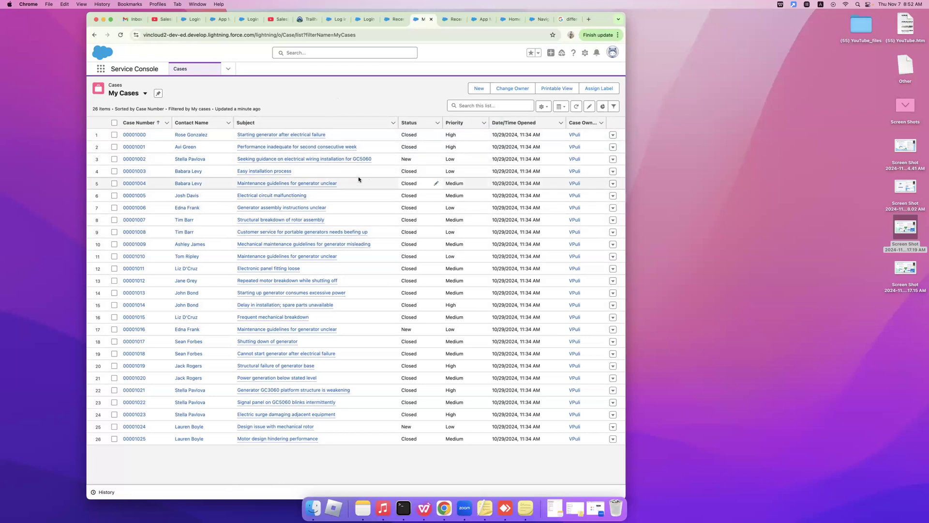
Open case 00001002 in its own tab, minimize the help popup, and show its editable details.
mouse_move(346, 161)
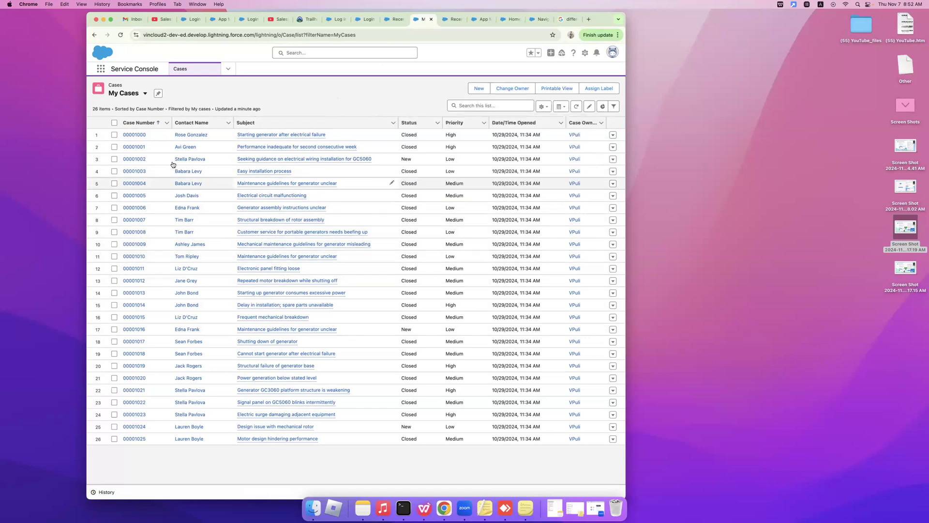
left_click(131, 160)
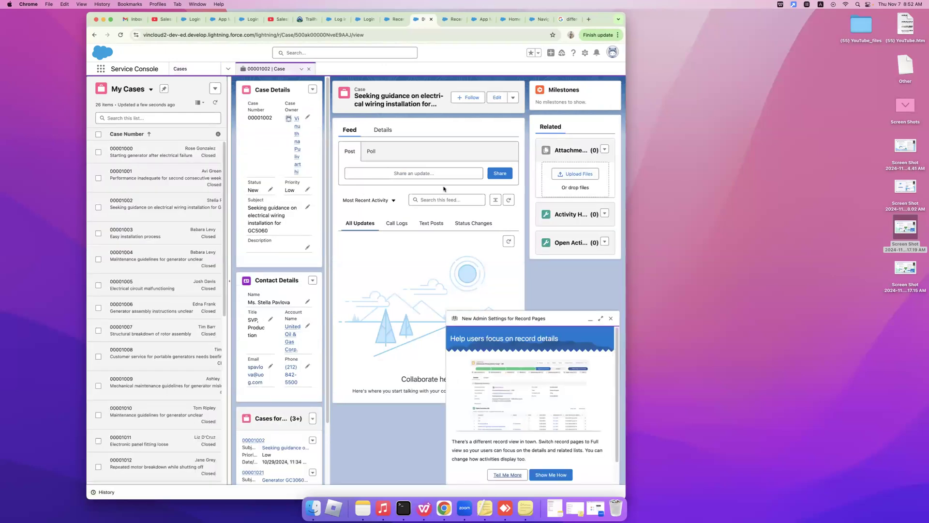
left_click(313, 89)
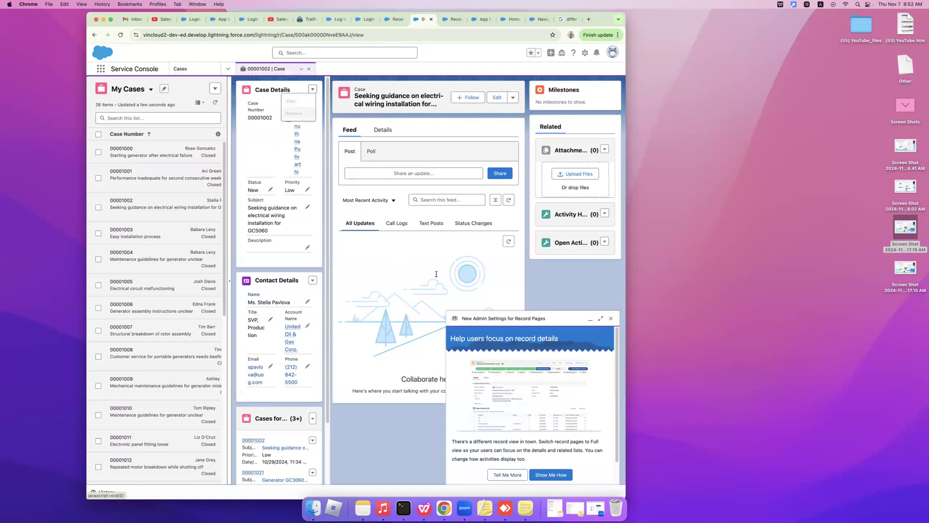
left_click(588, 323)
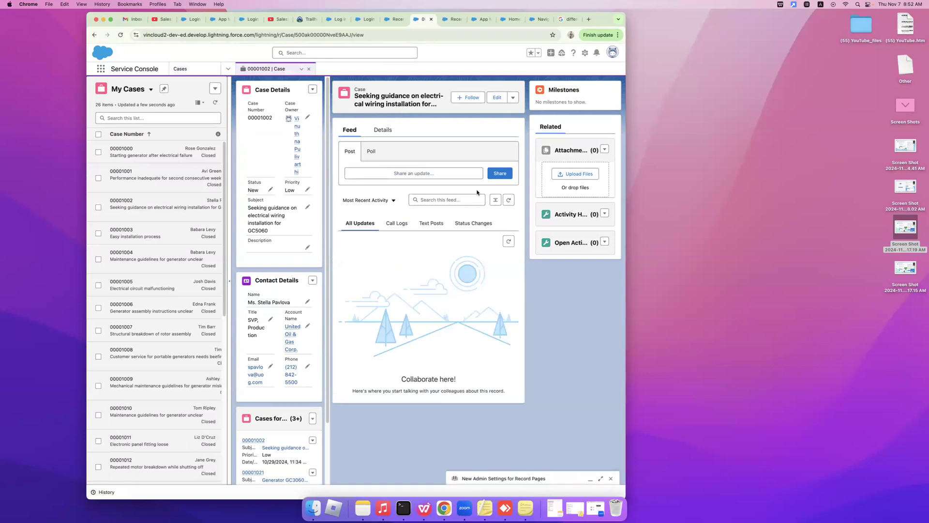
left_click(379, 131)
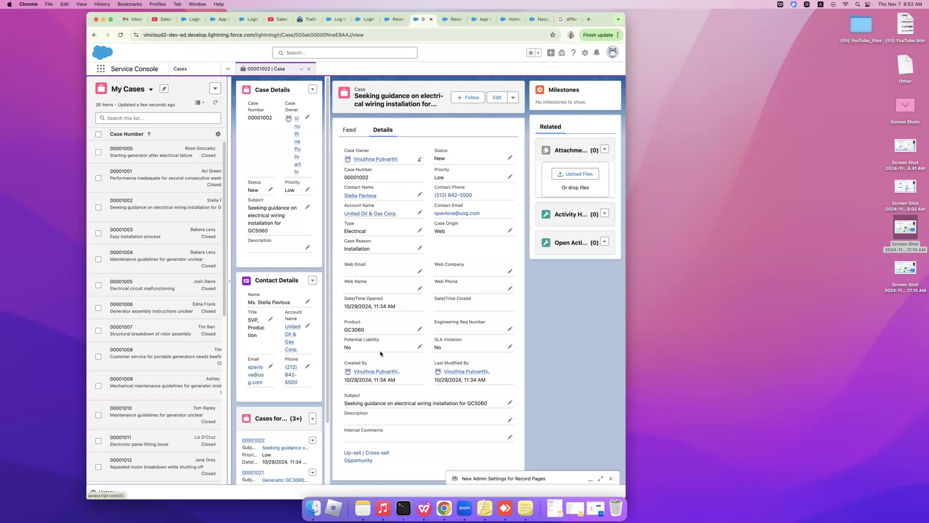
left_click(509, 158)
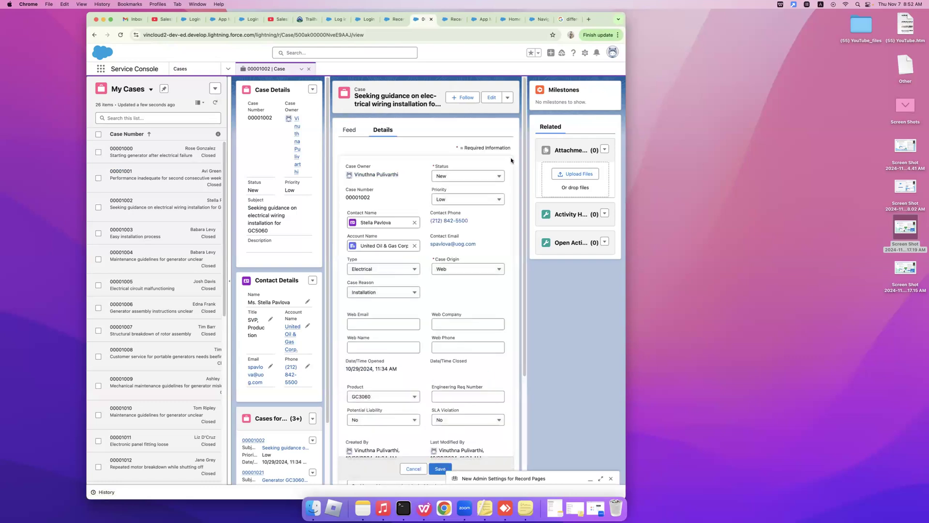
Check the Status values while leaving it New, then view all the contact's related cases.
left_click(497, 177)
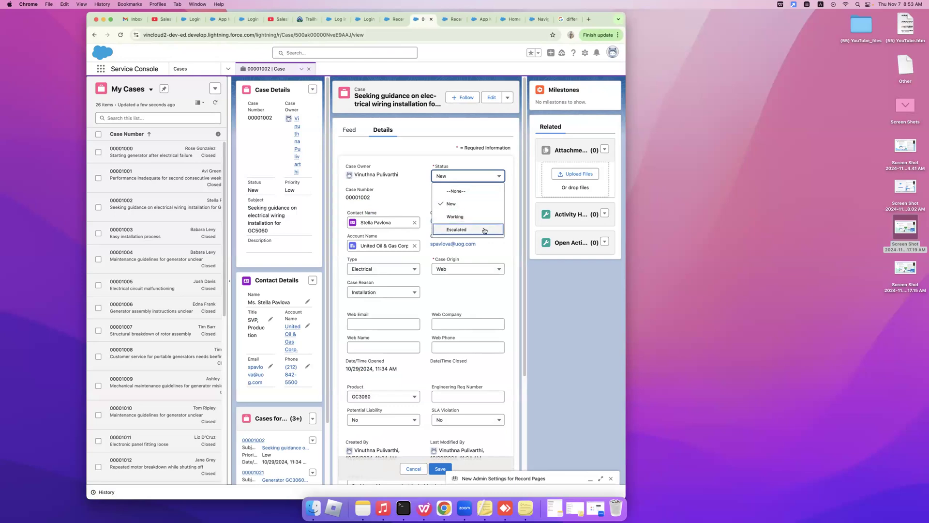
left_click(554, 304)
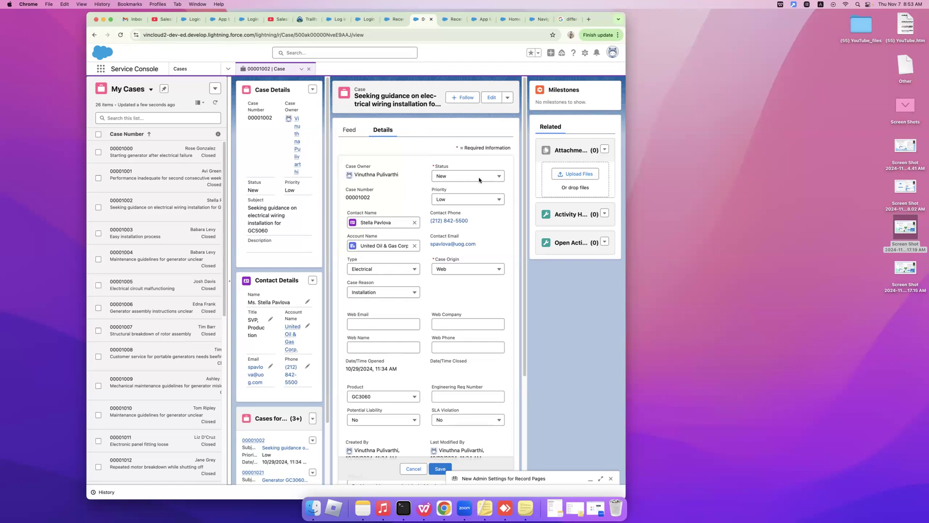
left_click(524, 399)
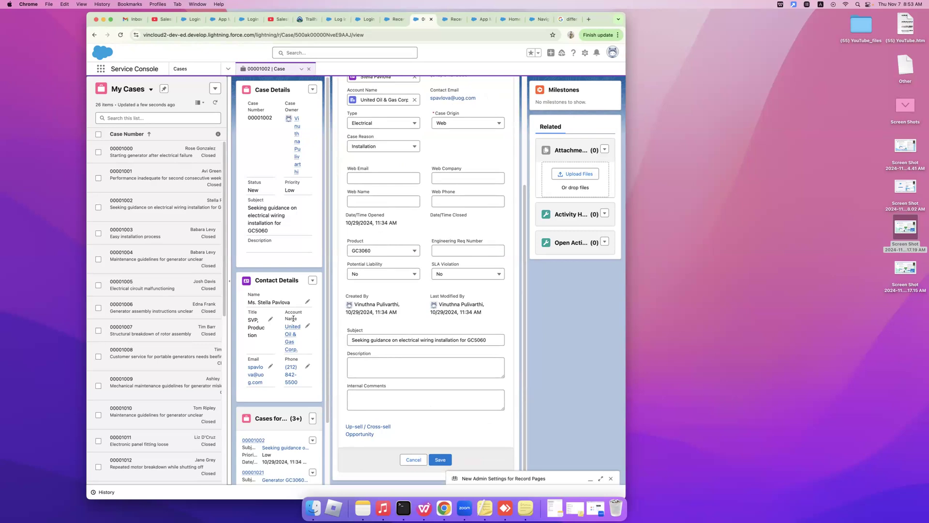
scroll(295, 329, "down", 1)
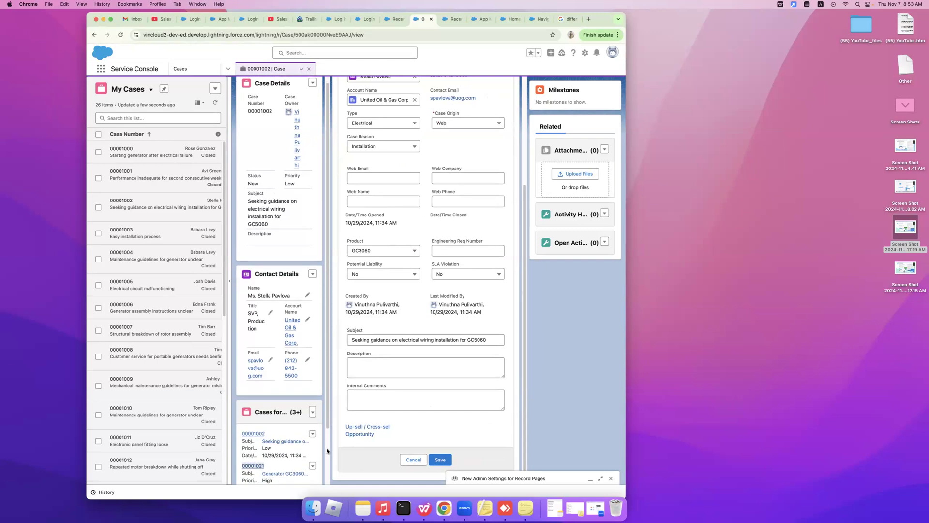
scroll(323, 447, "down", 3)
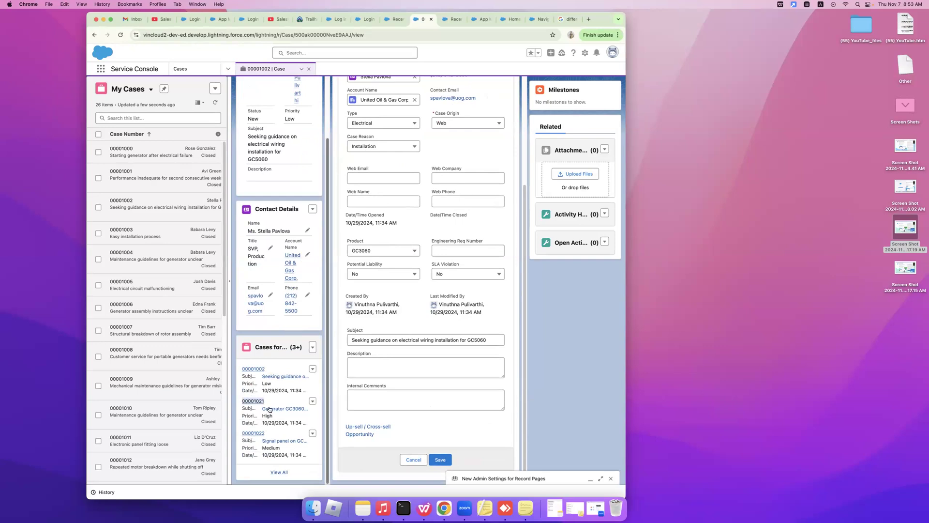
left_click(280, 471)
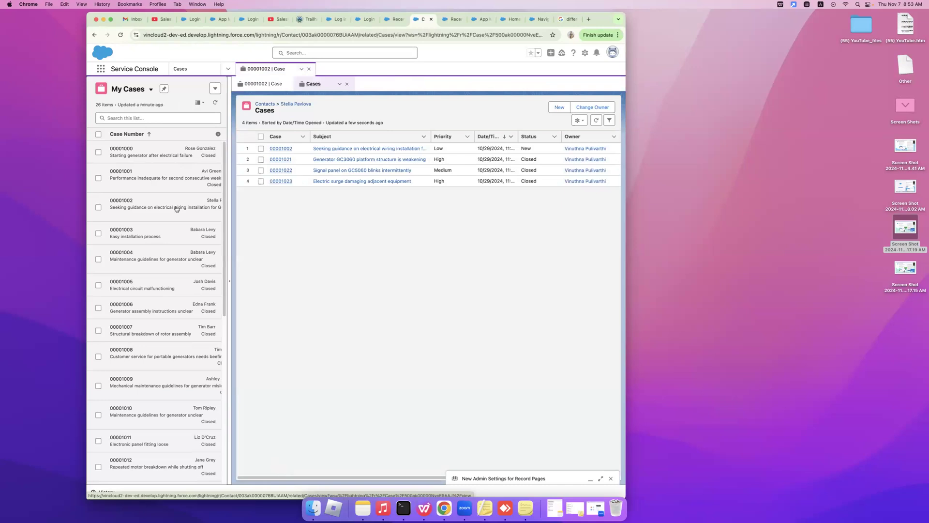
Pin My Cases, collapse the split list, and return to case 00001002's record subtab.
left_click(163, 90)
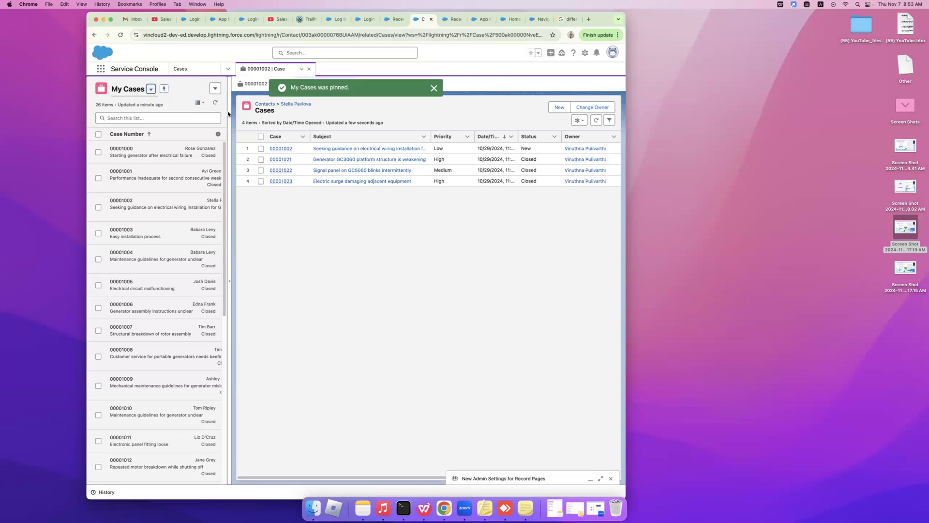
left_click(228, 114)
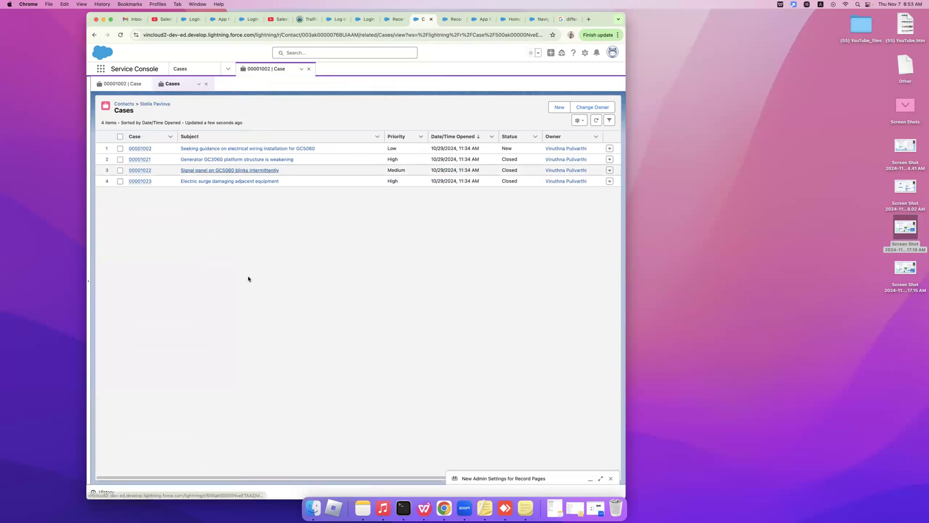
left_click(130, 89)
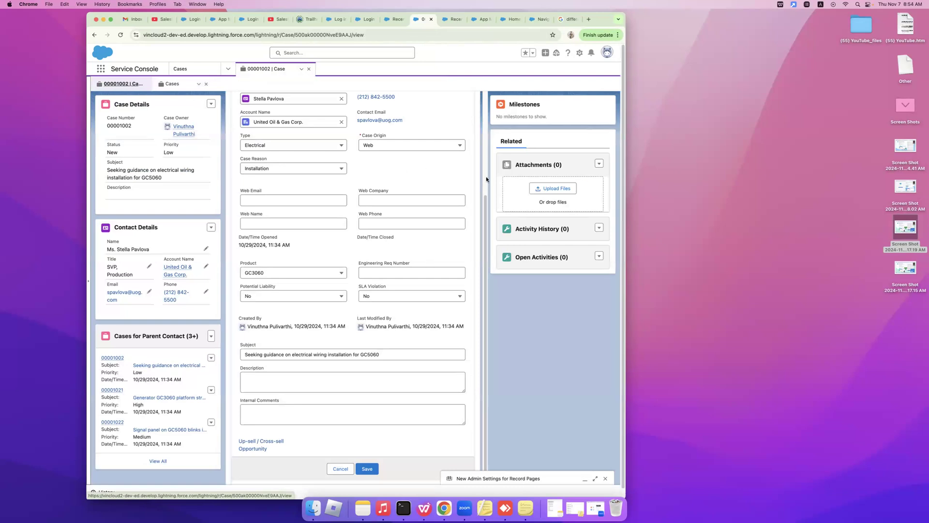
scroll(486, 176, "up", 3)
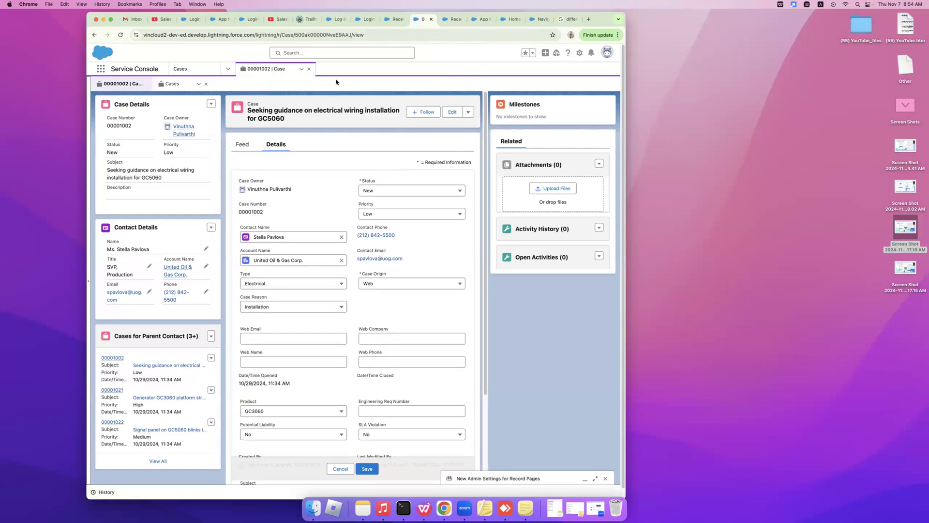
Browse the console object pages list, including Incidents and Problems, over case 00001002.
left_click(301, 70)
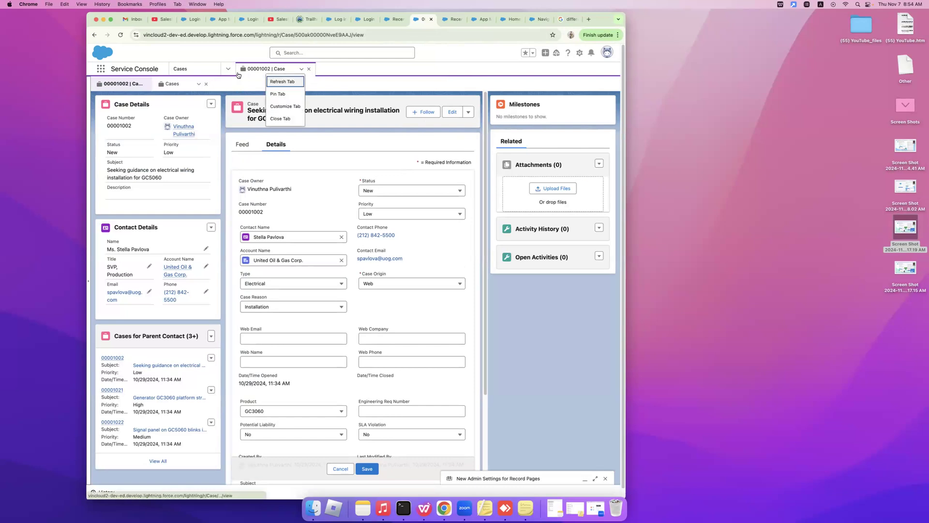
left_click(227, 70)
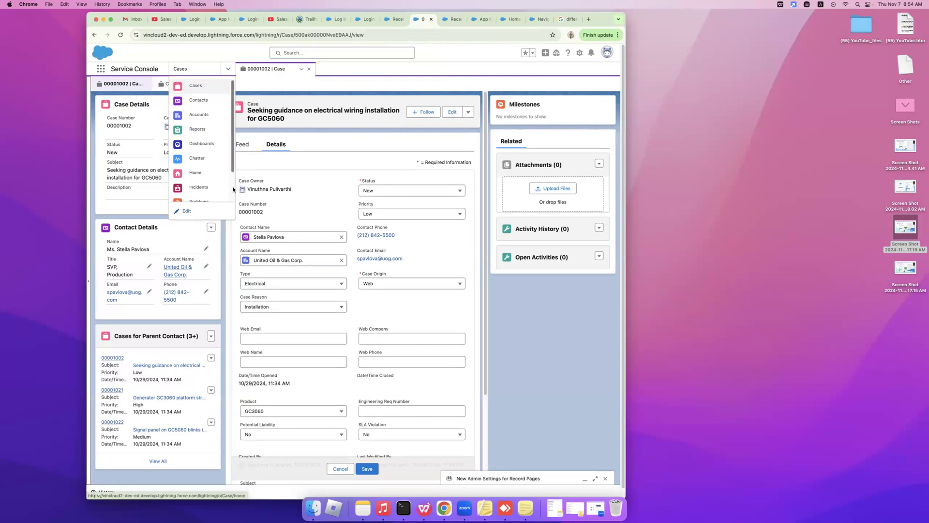
scroll(231, 184, "down", 2)
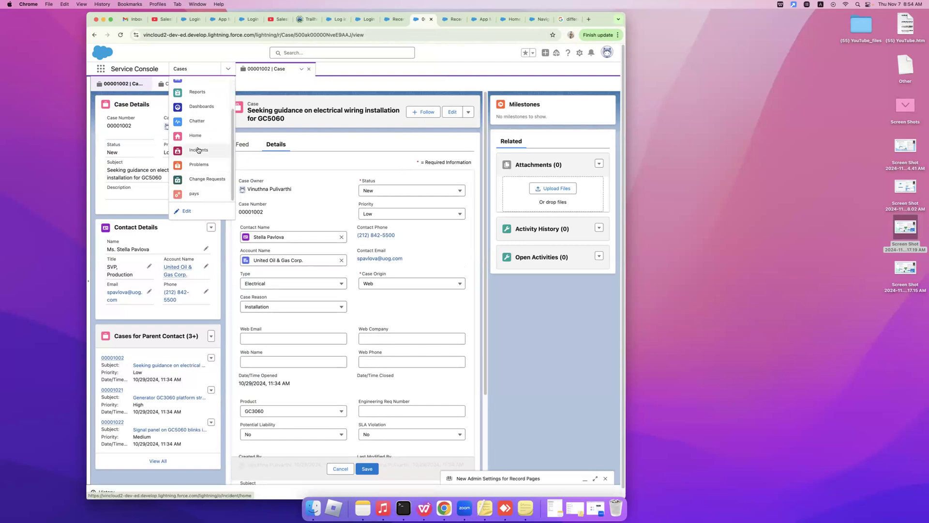
Visit the empty Incidents list, then go to the Service Console Home page.
left_click(198, 150)
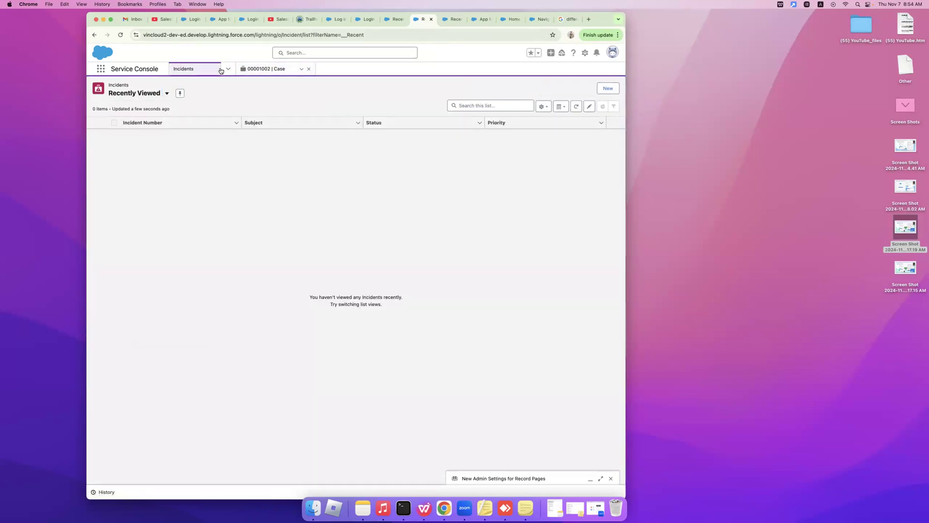
left_click(227, 69)
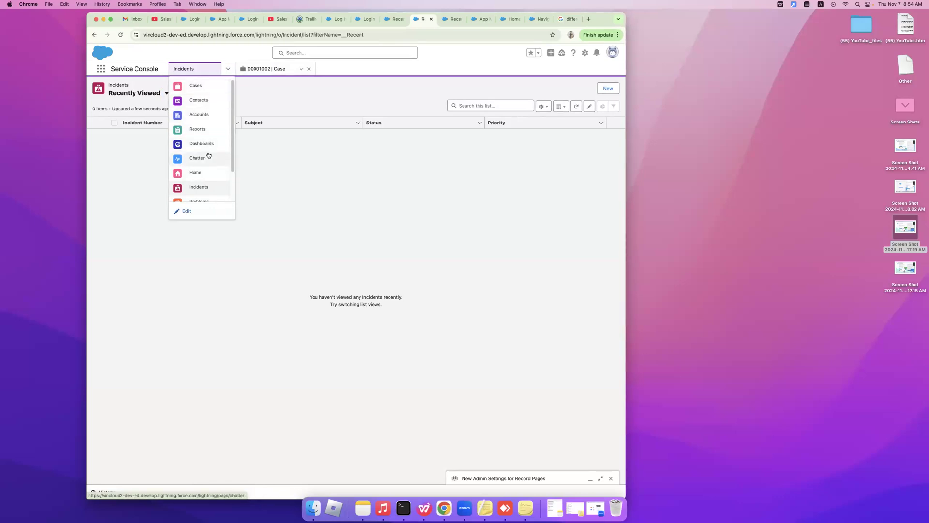
left_click(203, 172)
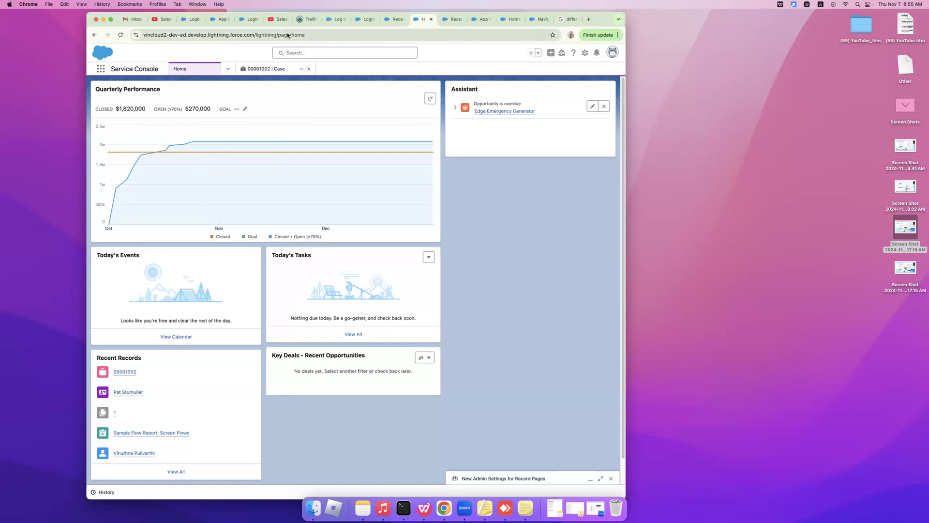
Open the App Launcher from the Service Console Home page.
left_click(99, 70)
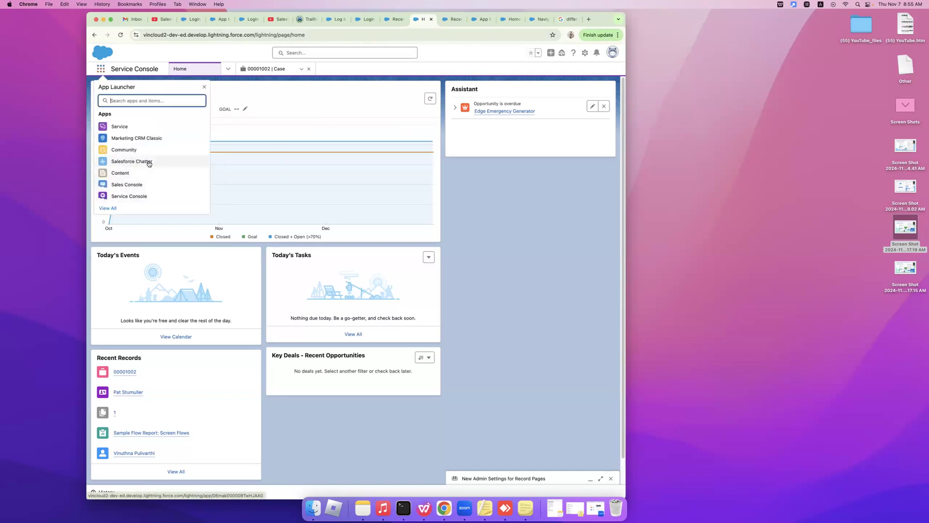
Switch to the Sales Console app and show its navigation object list beside Home.
left_click(126, 185)
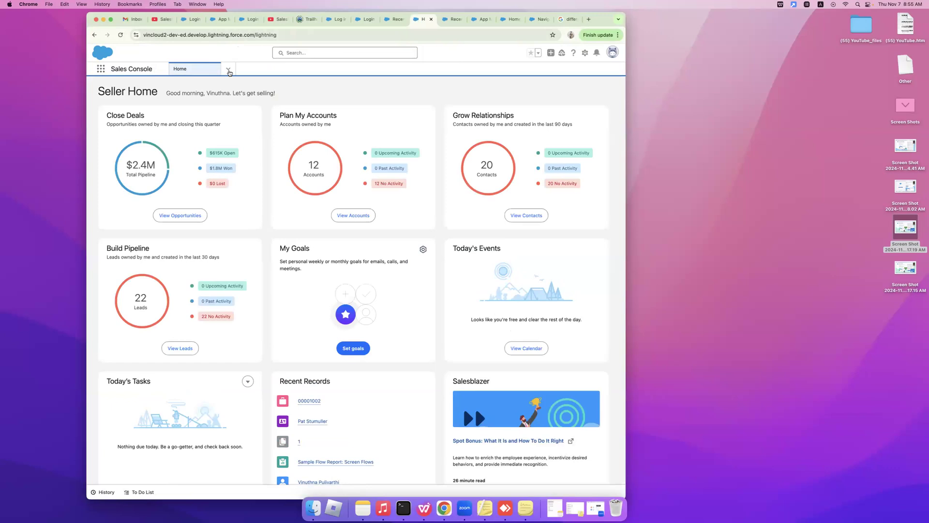
left_click(229, 69)
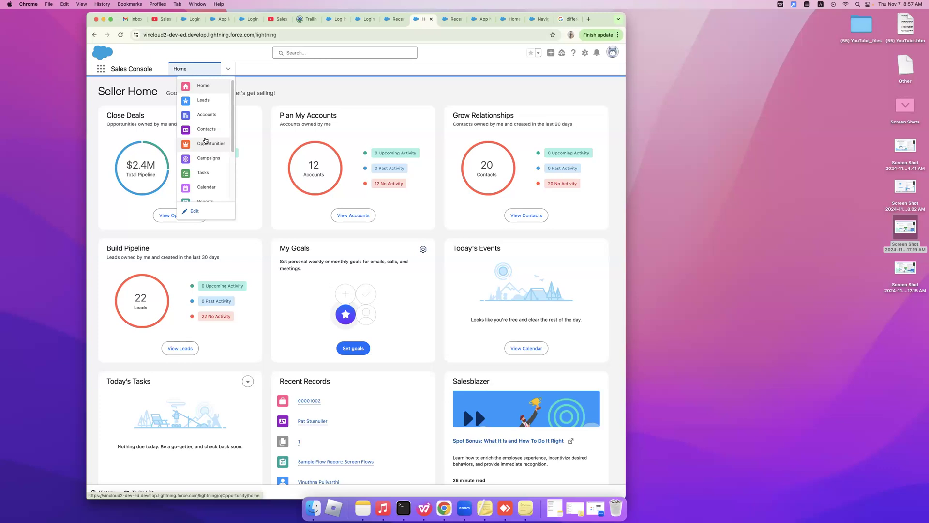
left_click(206, 144)
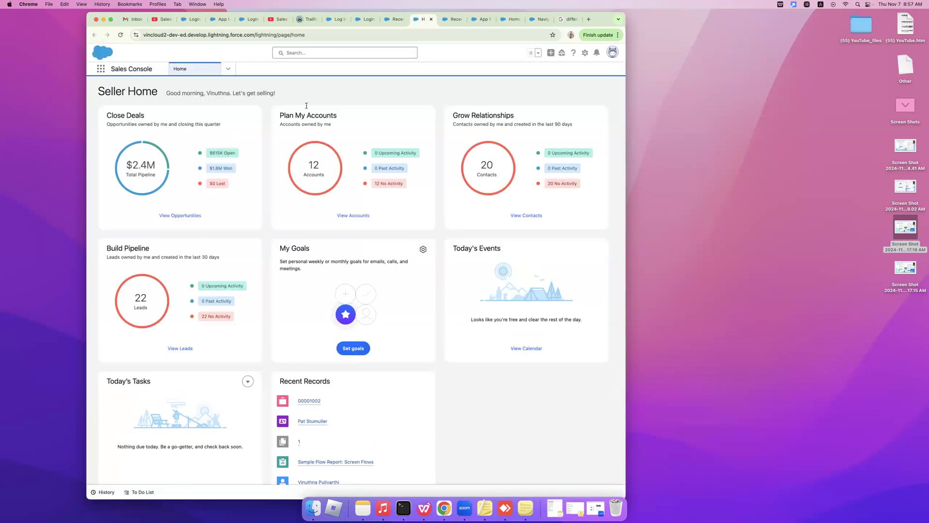
left_click(229, 69)
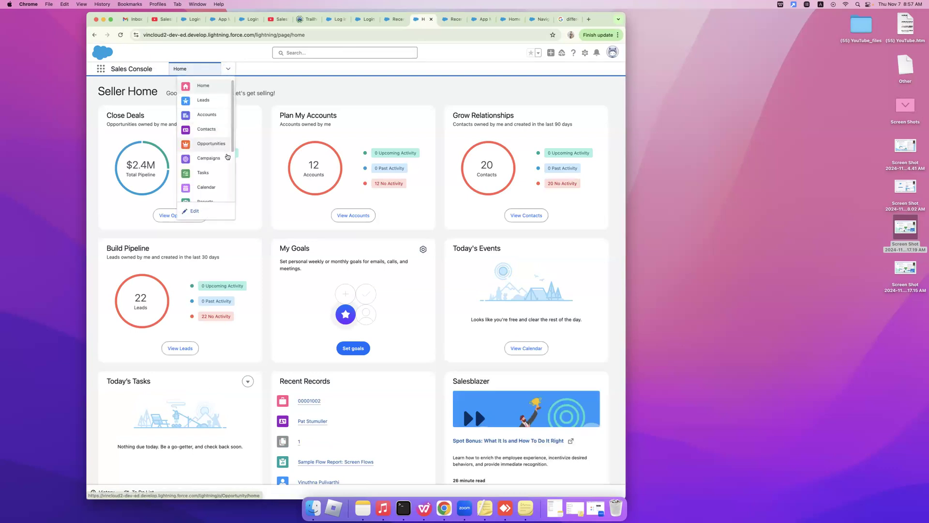
scroll(235, 159, "down", 3)
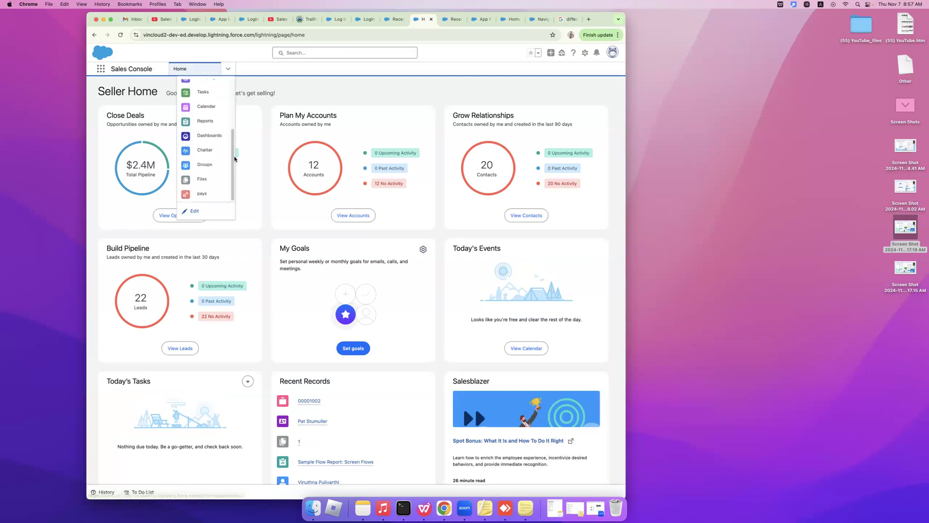
scroll(230, 95, "up", 3)
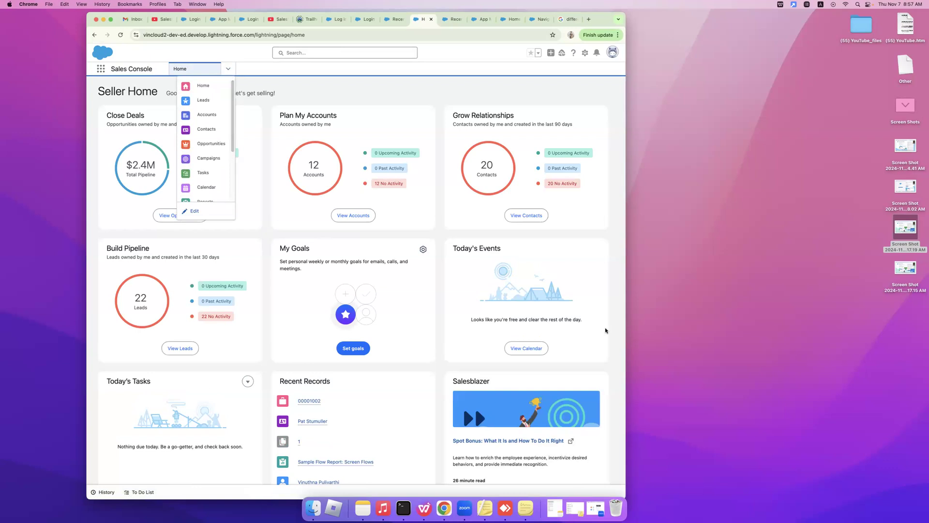
left_click(574, 351)
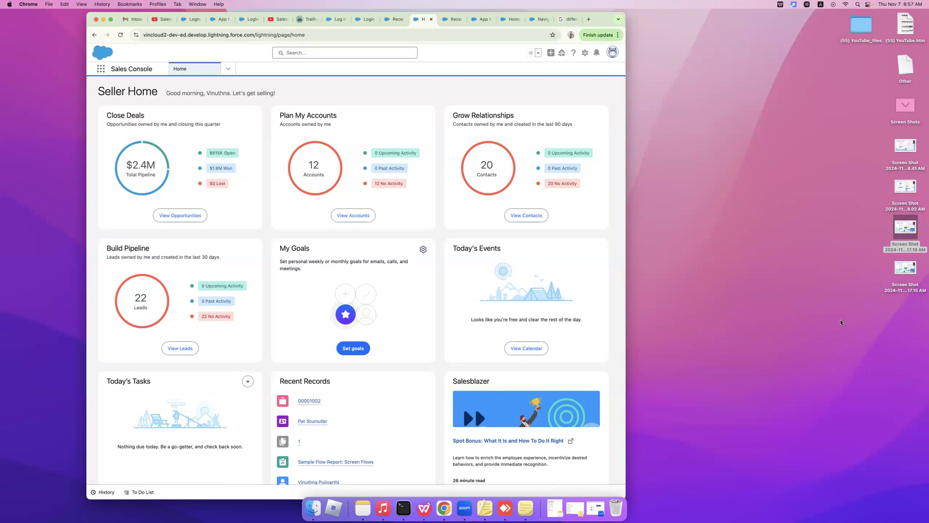
left_click(857, 5)
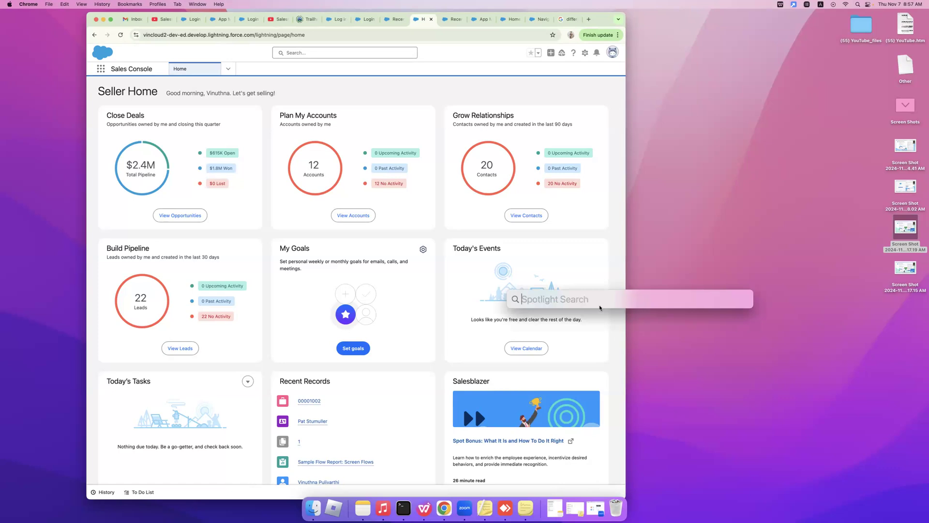
Search Spotlight for 'text' and launch TextEdit with a blank Untitled document.
type("textEdit")
left_click(557, 320)
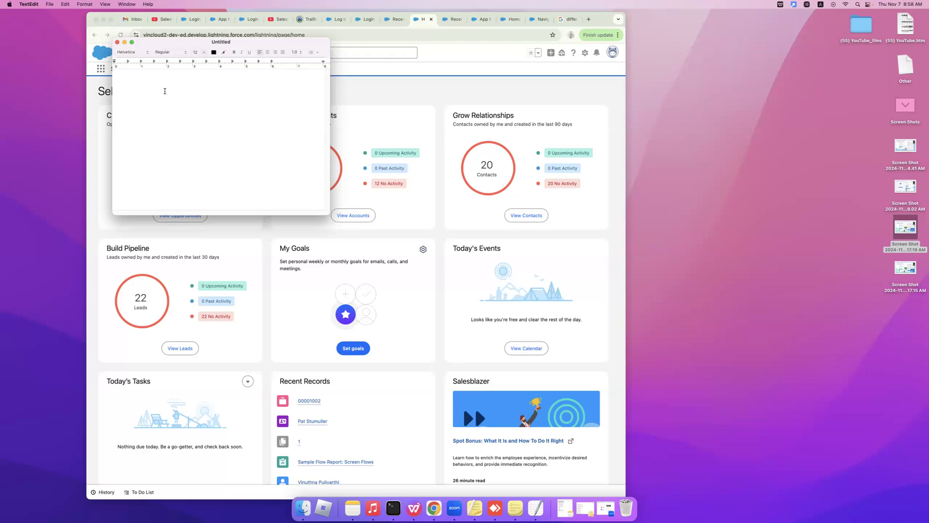
Write the lines Jan and Dec-31 with a blank line between, caret ending after Dec-31.
type("S")
type("ec")
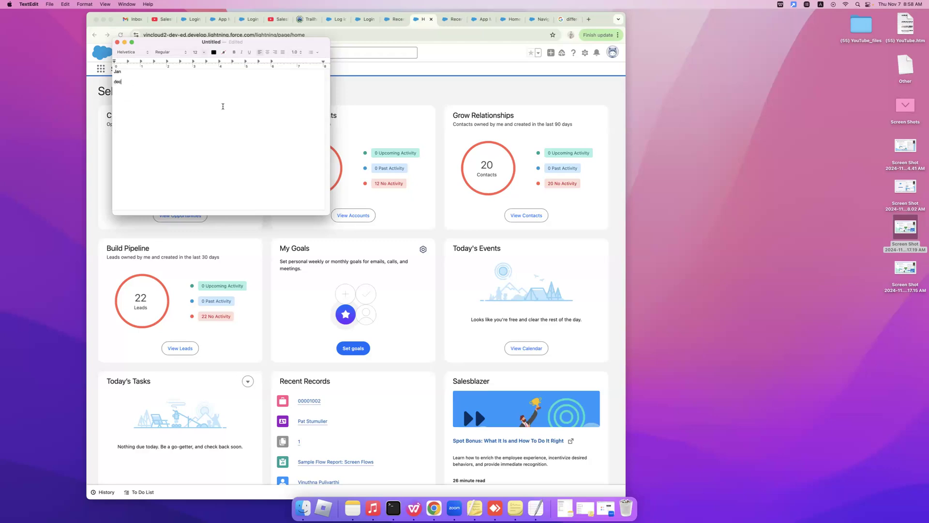
type("-31")
double_click(118, 75)
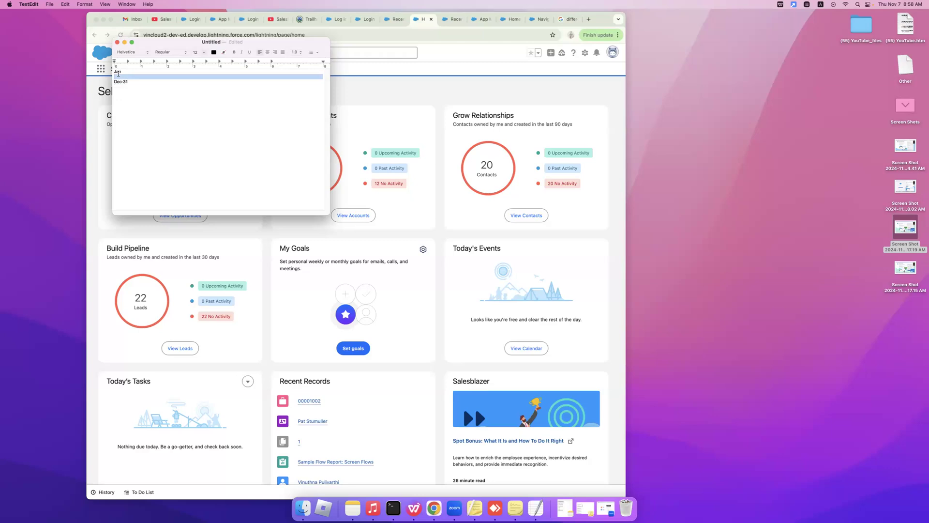
left_click(162, 80)
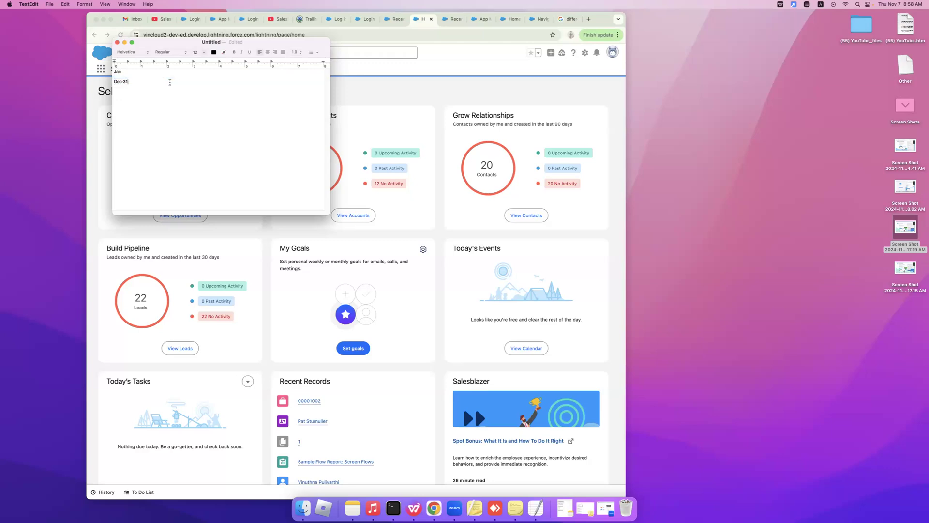
double_click(121, 71)
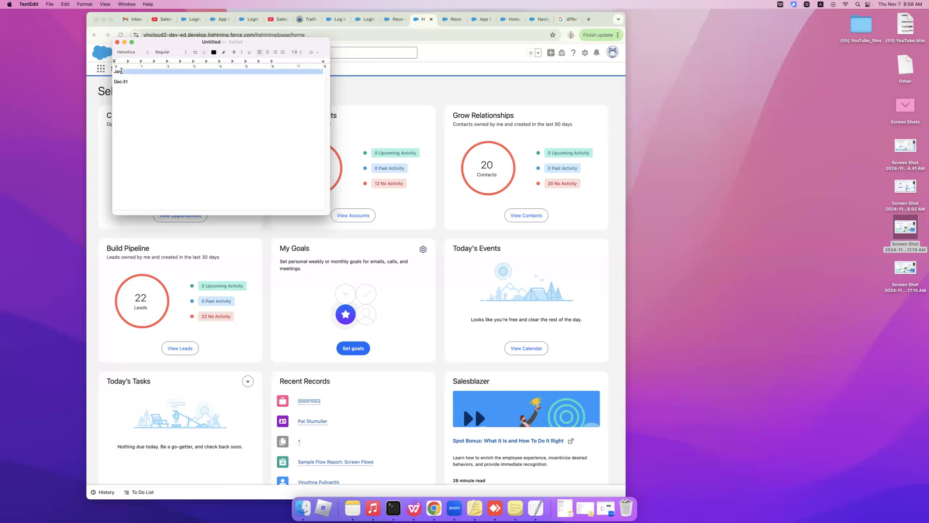
left_click(121, 71)
left_click(133, 77)
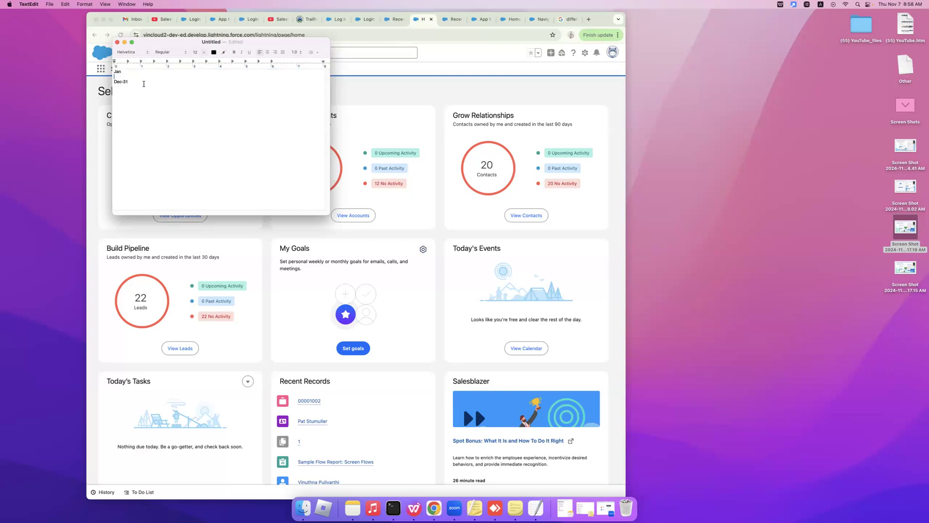
left_click(144, 85)
Add the notes '4 members - 4 app' and '1 outreach - Account number' below Dec-31.
type("4 members - 4 opp")
key("Return")
type("1 outreach")
type("mber")
Review the words on the outreach line, then start the next note, 'Community'.
double_click(125, 98)
left_click(136, 122)
double_click(153, 97)
double_click(164, 97)
left_click(192, 95)
key("alt+shift+Left")
key("Right")
left_click(198, 90)
left_click(204, 102)
type("omm")
Select the word 'Community' in the TextEdit notes, then clear the selection.
double_click(131, 113)
left_click(130, 112)
double_click(130, 114)
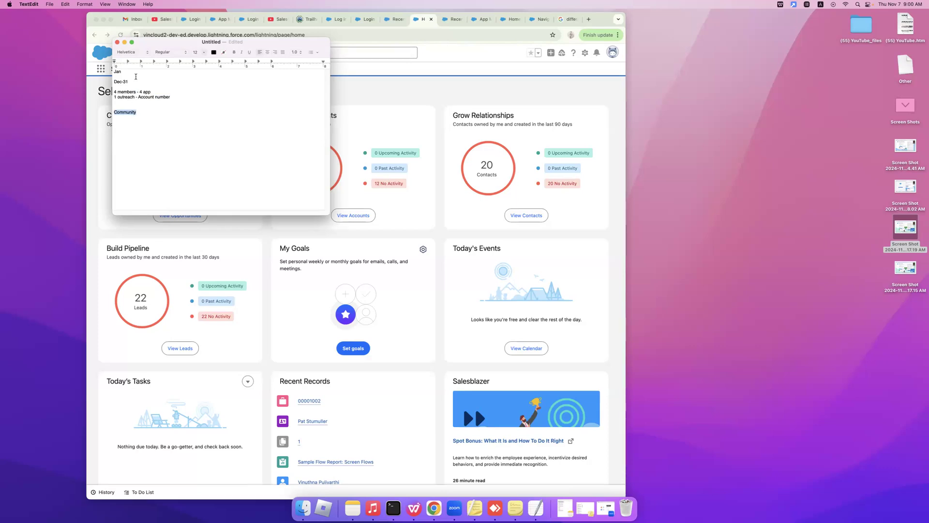
left_click(144, 105)
Insert an empty line after the '4 members - 4 app' line, then return to the Sales Console Seller Home.
double_click(129, 92)
left_click(187, 91)
left_click(181, 101)
key("Return")
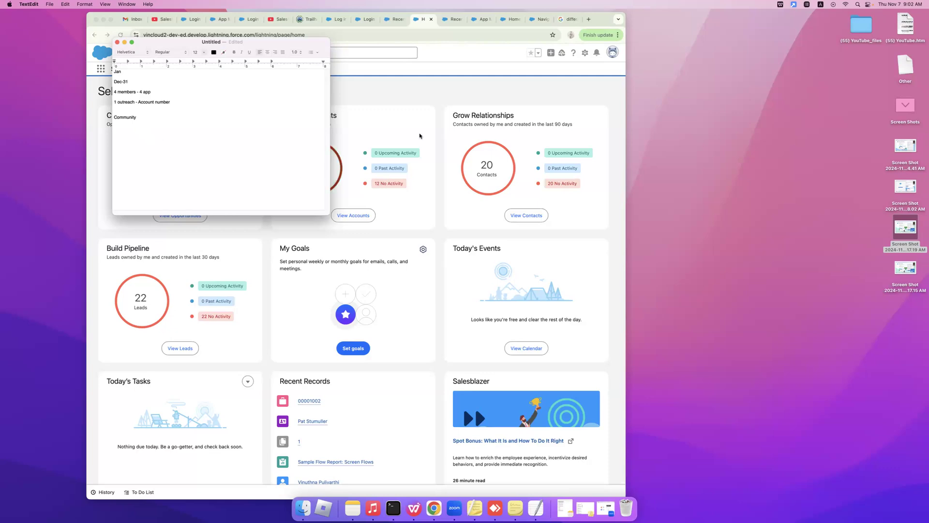
left_click(419, 107)
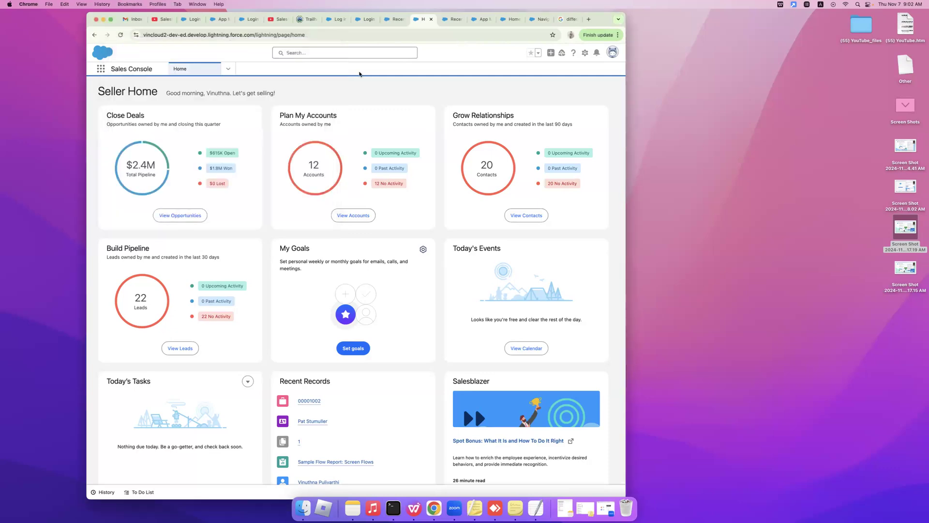